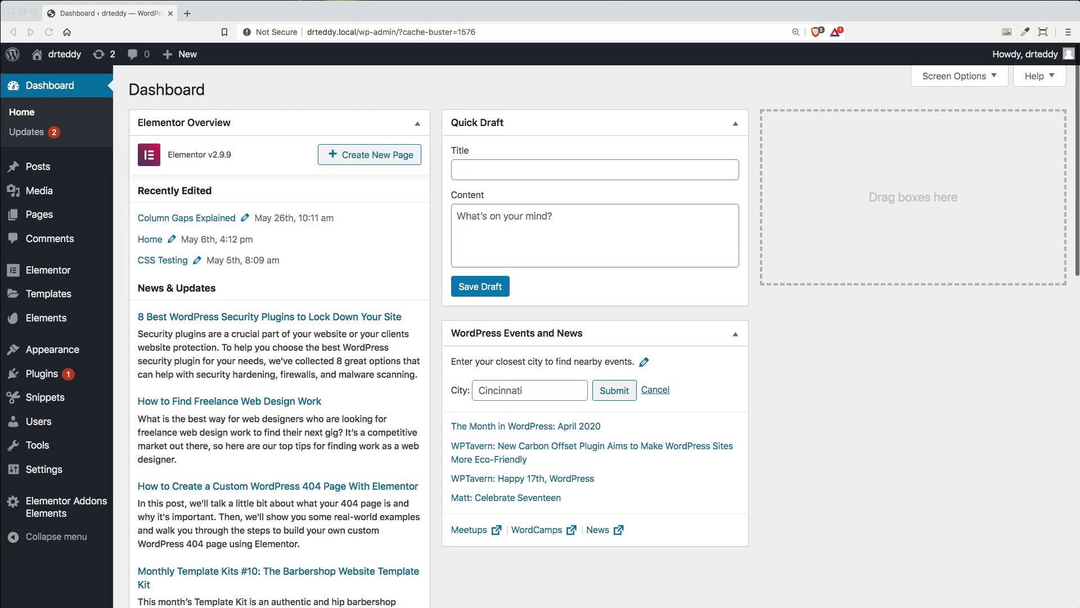
- Create a new WordPress page titled "Δοκιμαστικό βίντεο background"
{"action": "mouse_move", "coordinate": [40, 214]}
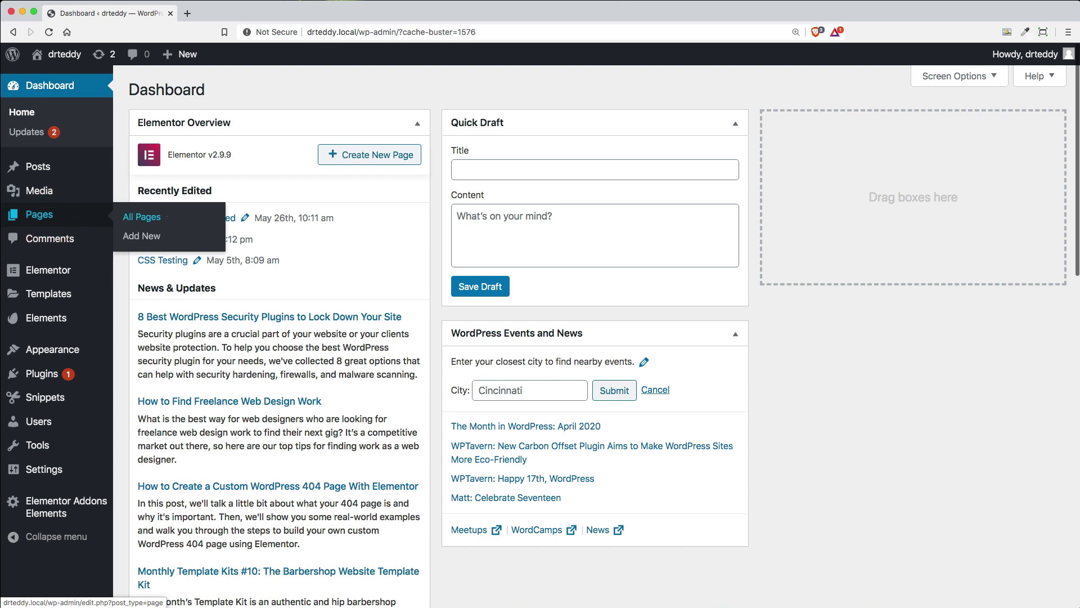
{"action": "left_click", "coordinate": [149, 236]}
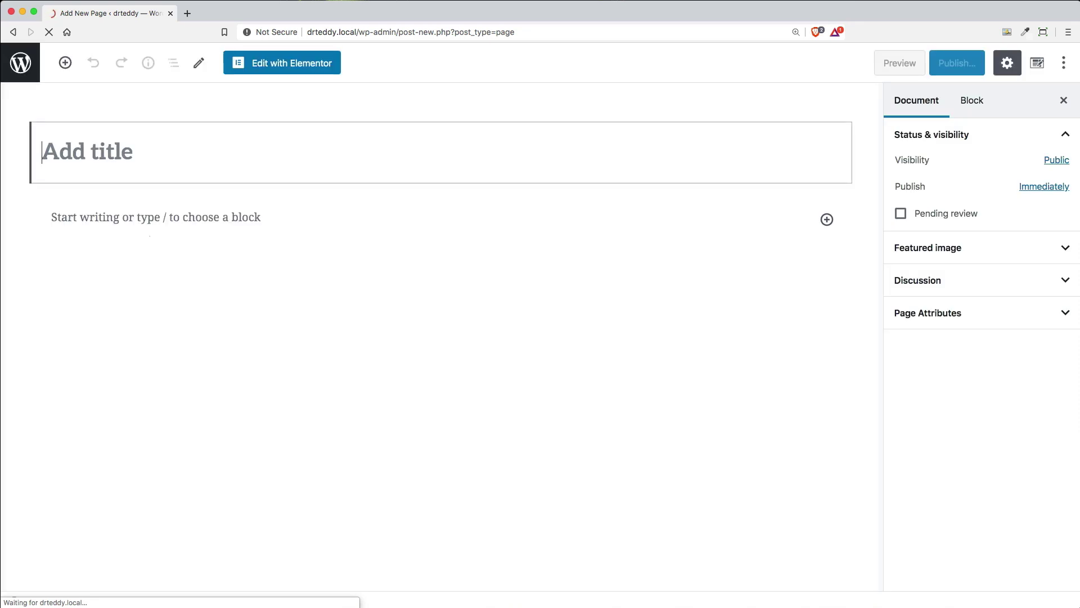
{"action": "left_click", "coordinate": [233, 152]}
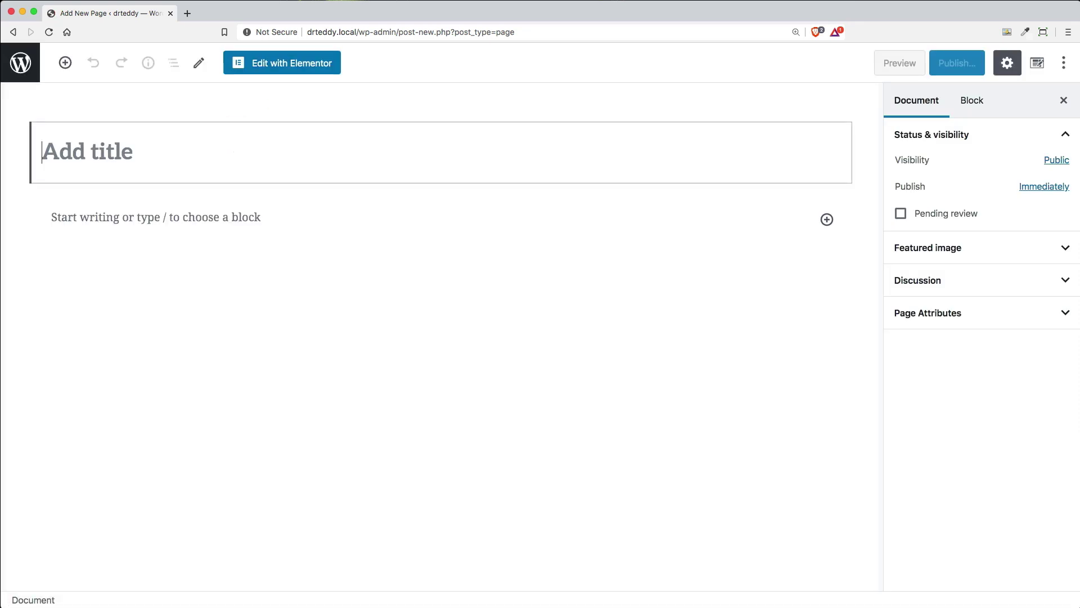
{"action": "type", "text": "Δοκι"}
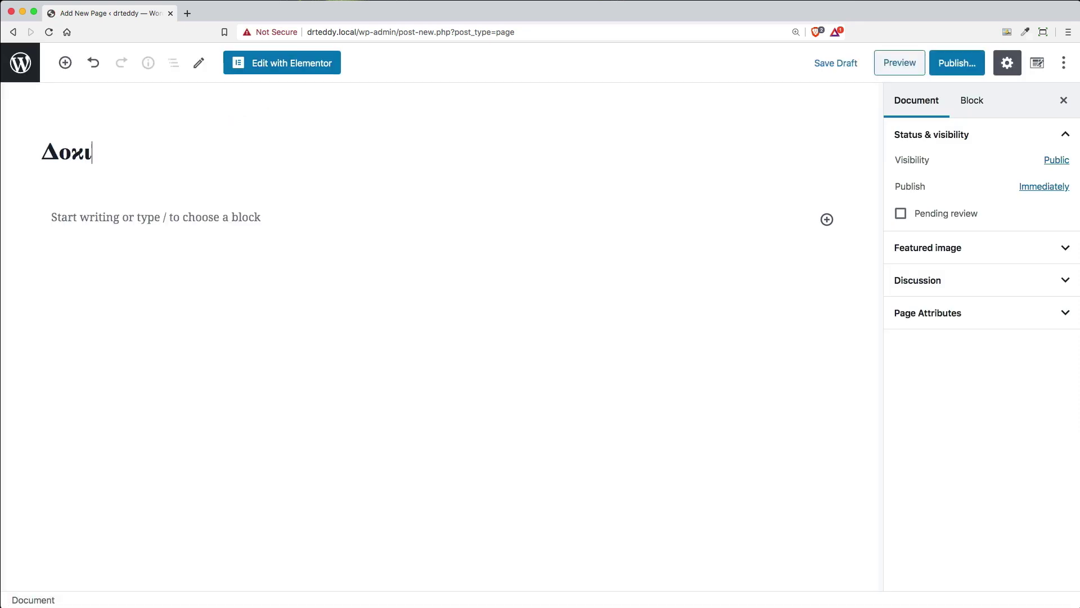
{"action": "type", "text": "μαστικό βίν"}
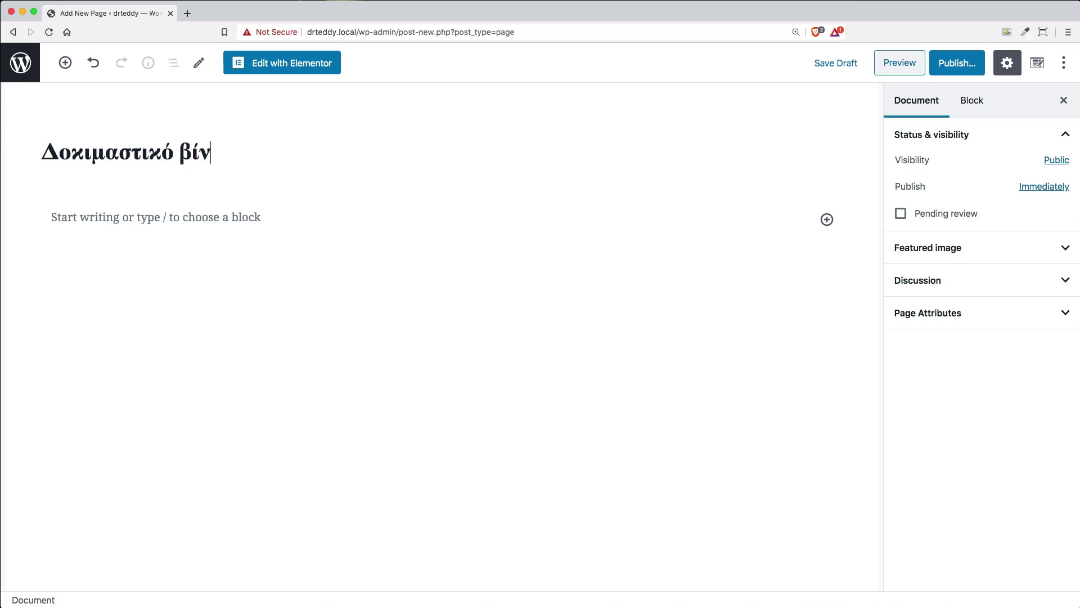
{"action": "type", "text": "τεο background"}
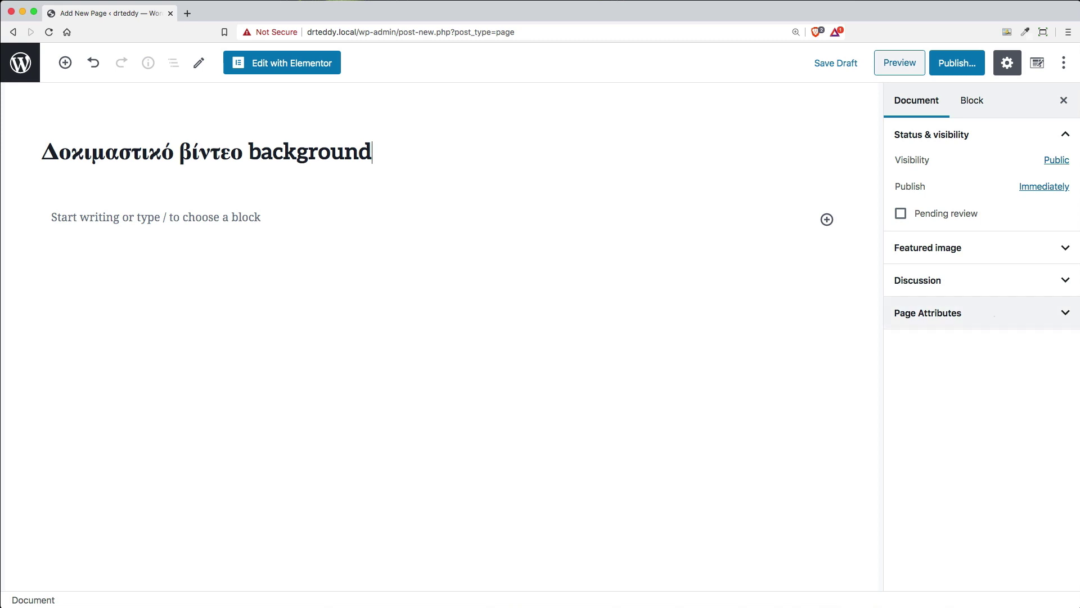
- Set the page's template attribute to Elementor Canvas
{"action": "left_click", "coordinate": [994, 313]}
{"action": "left_click", "coordinate": [991, 358]}
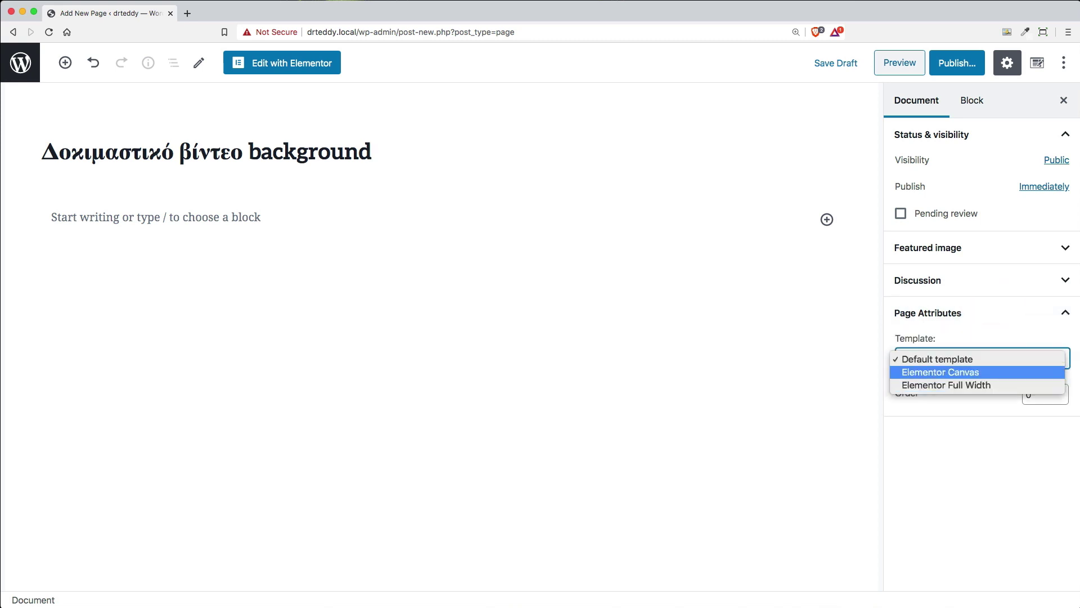
{"action": "left_click", "coordinate": [984, 372]}
- Publish the page and open it for editing in Elementor
{"action": "left_click", "coordinate": [958, 64]}
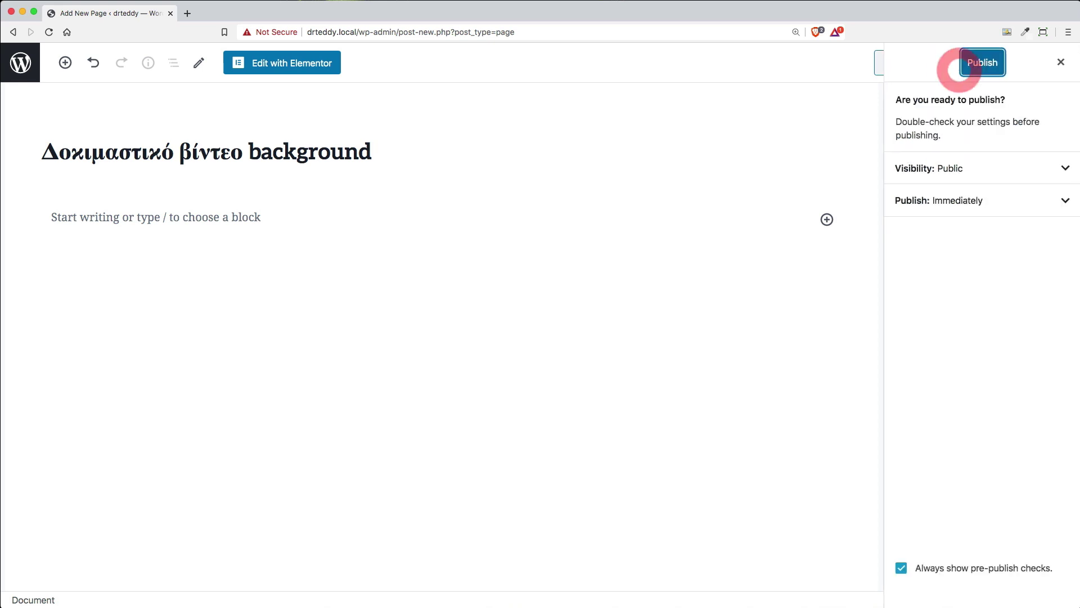
{"action": "left_click", "coordinate": [976, 62]}
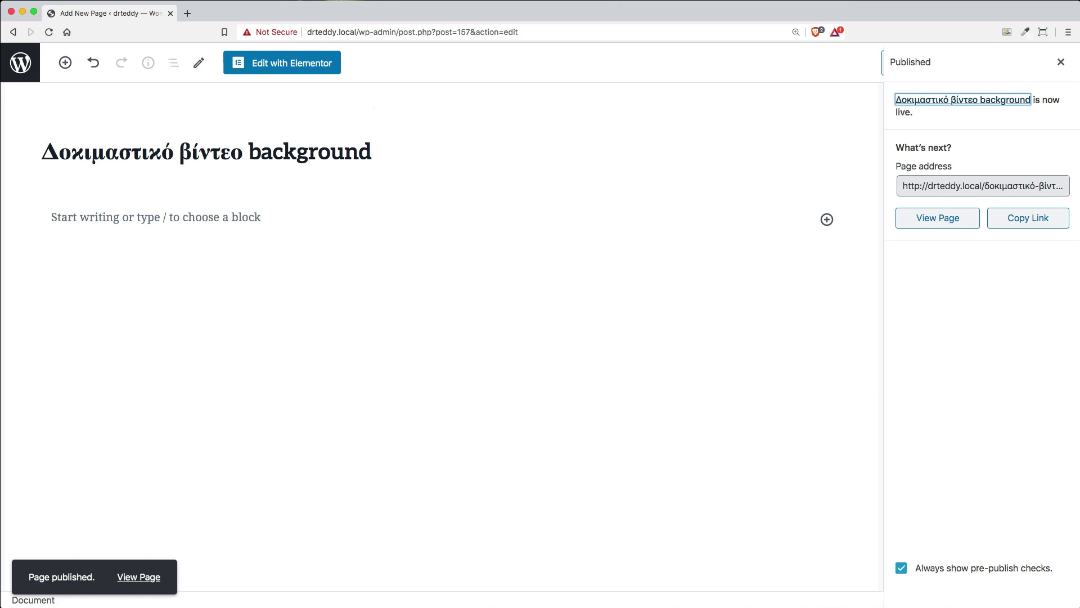
{"action": "left_click", "coordinate": [292, 63]}
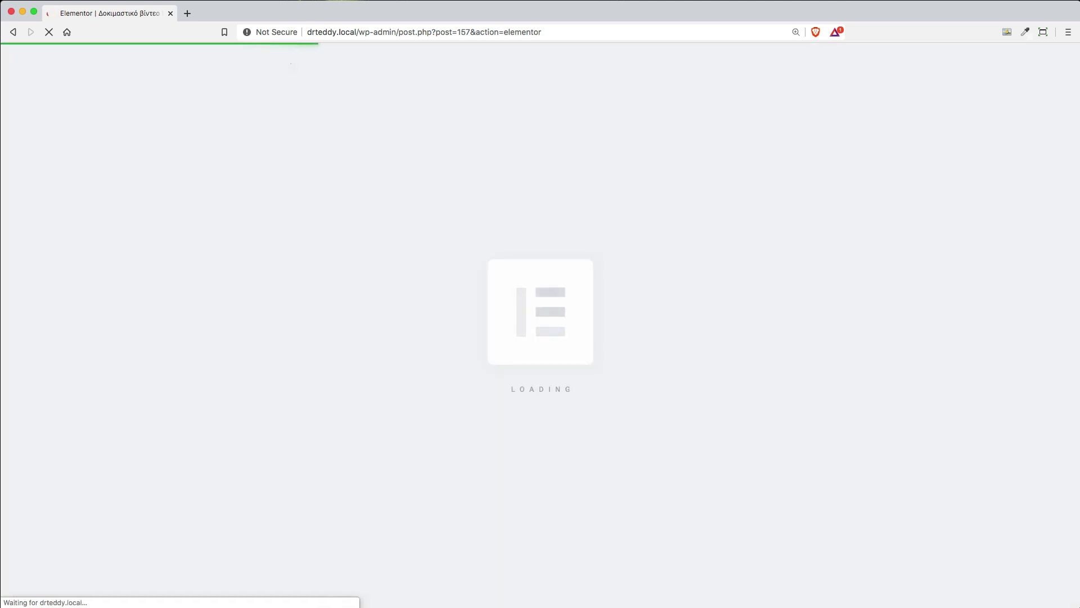
- Open the YouTube website in a new browser tab
{"action": "left_click", "coordinate": [187, 13]}
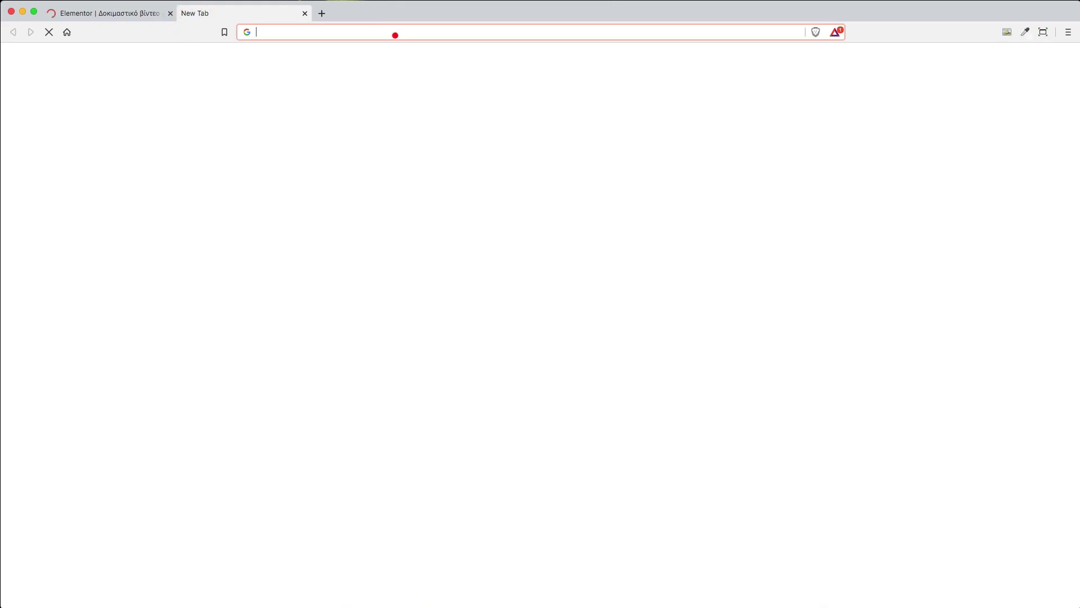
{"action": "left_click", "coordinate": [396, 33]}
{"action": "type", "text": "youtbd"}
{"action": "key", "text": "BackSpace"}
{"action": "key", "text": "BackSpace"}
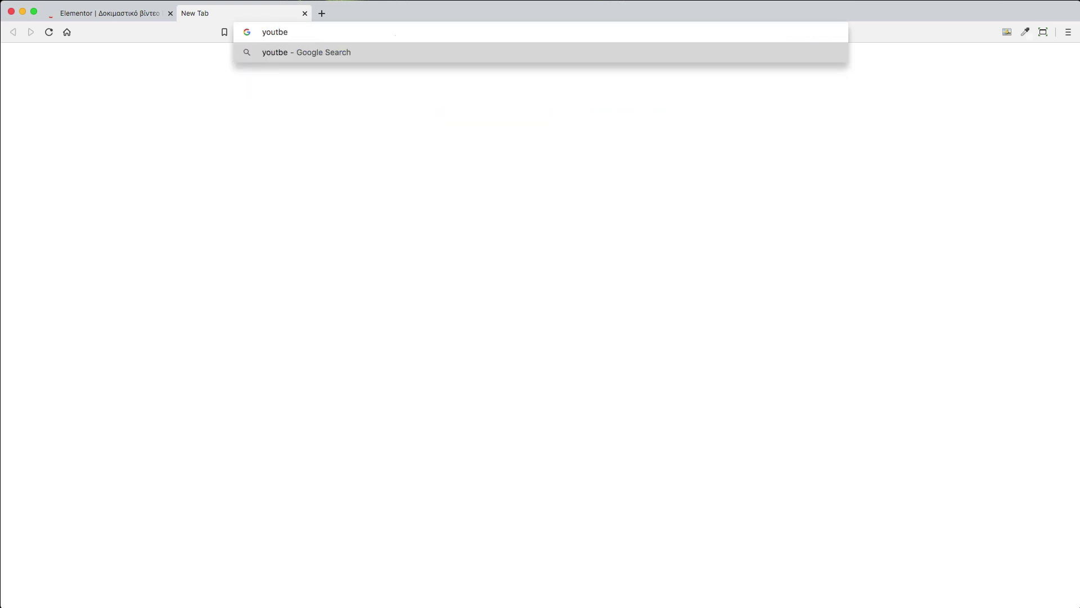
{"action": "type", "text": "u"}
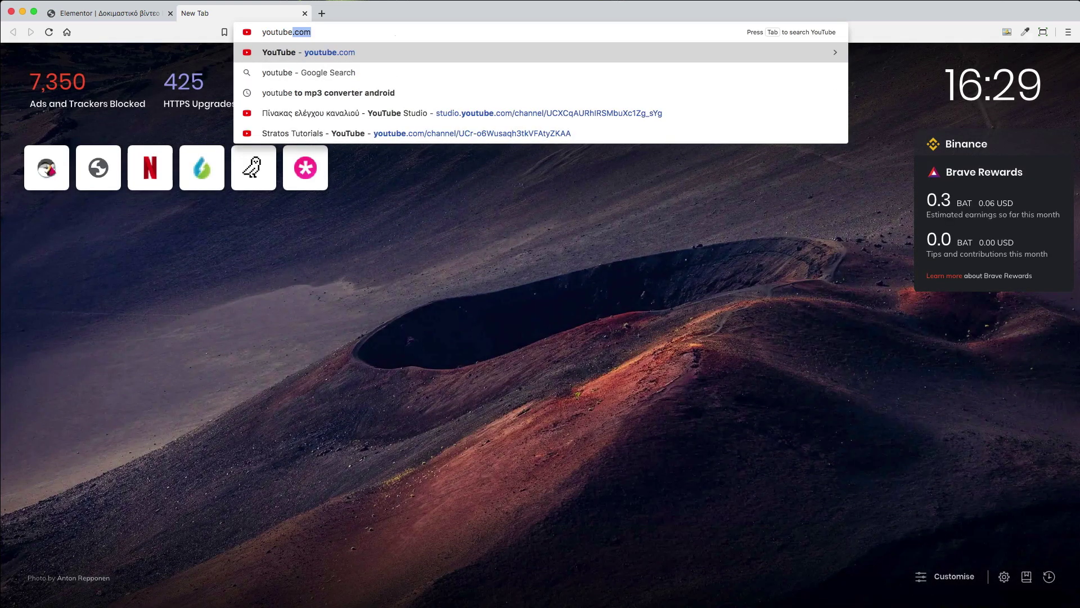
{"action": "key", "text": "Return"}
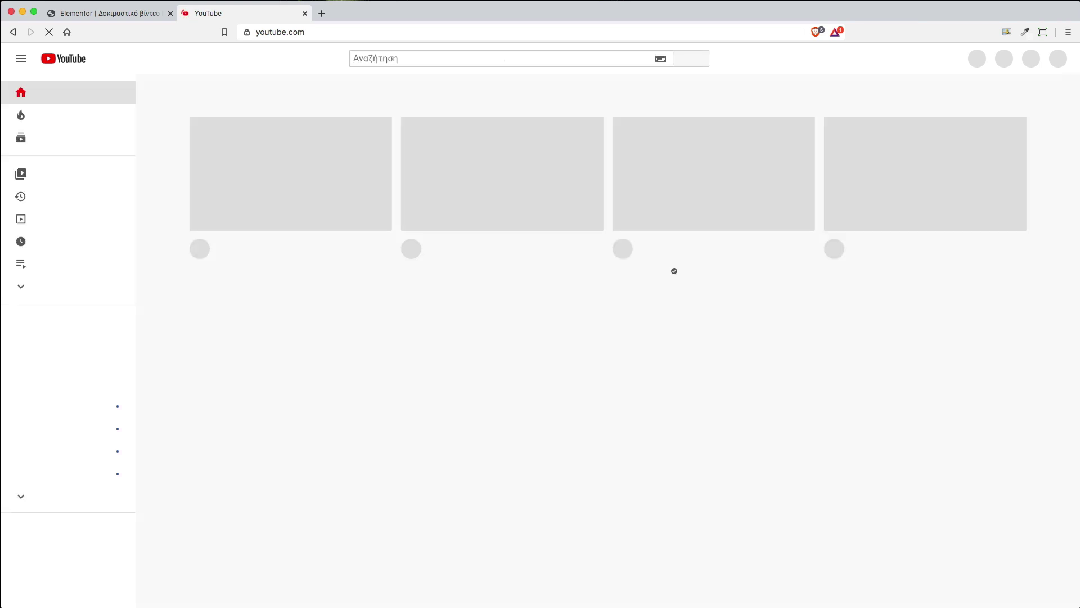
- Search YouTube for "coding background"
{"action": "left_click", "coordinate": [505, 60]}
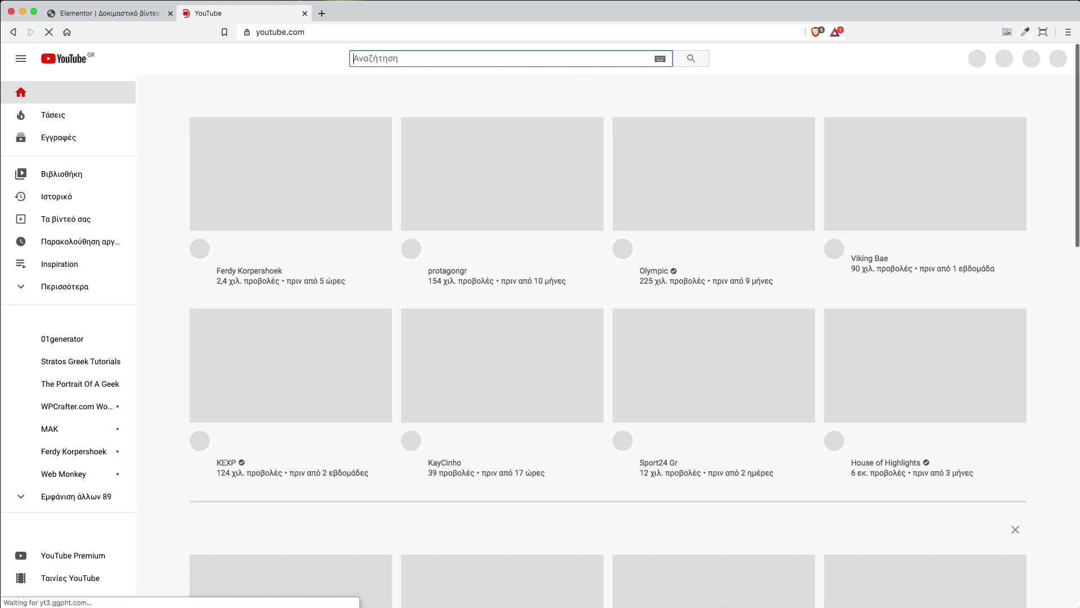
{"action": "type", "text": "coding "}
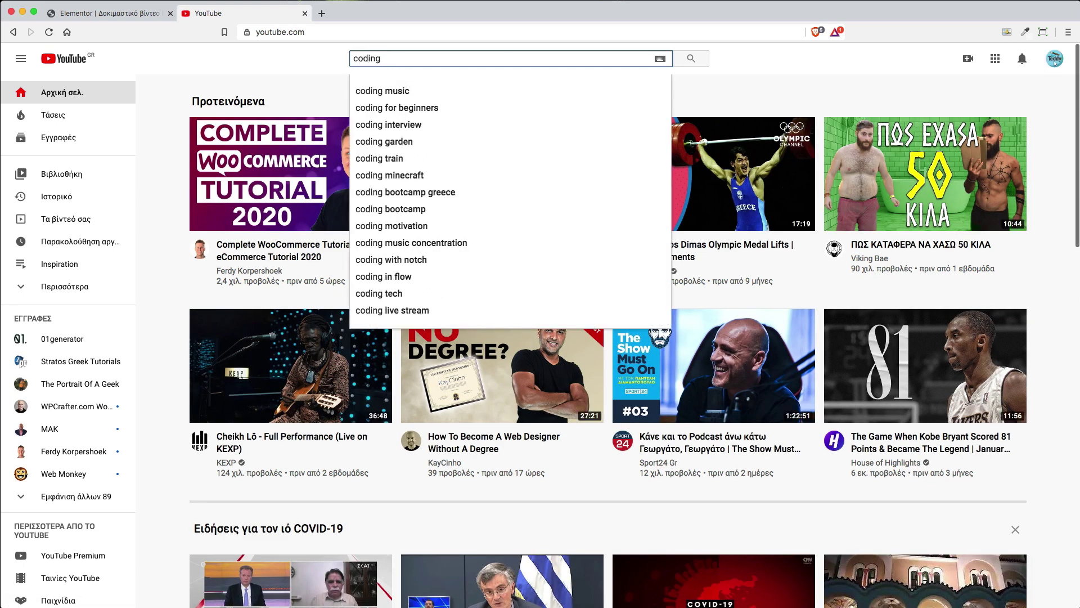
{"action": "type", "text": "backj"}
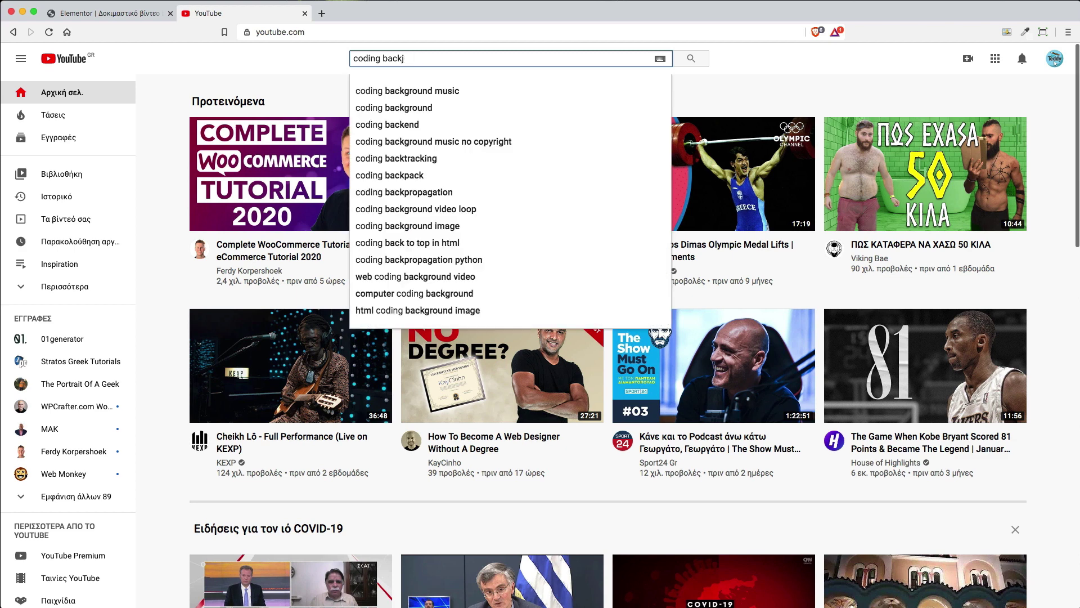
{"action": "key", "text": "BackSpace"}
{"action": "type", "text": "ground"}
{"action": "key", "text": "Return"}
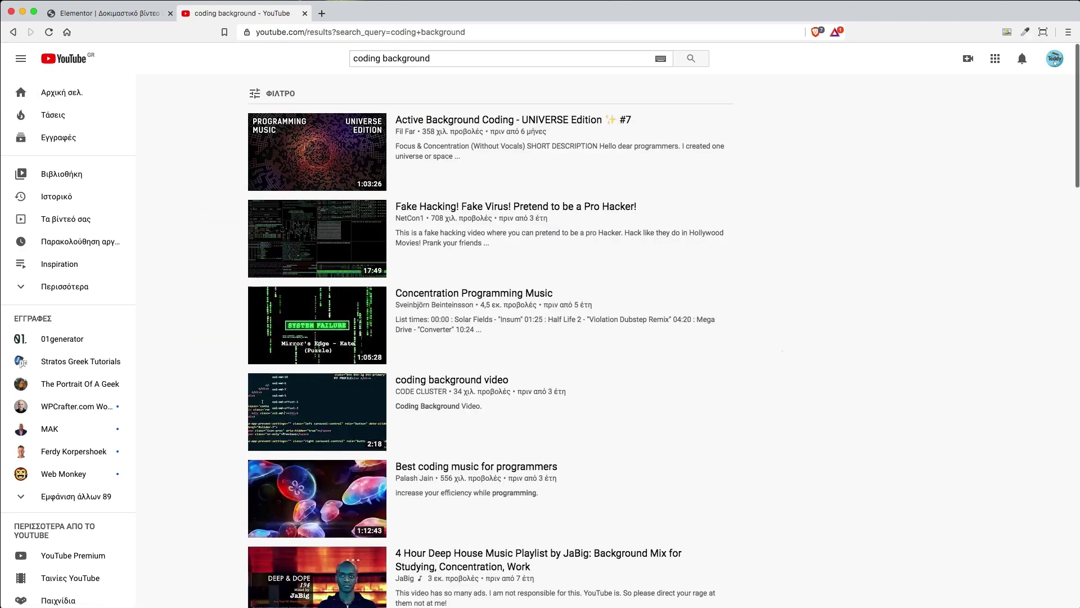
- Open the "coding background video" by CODE CLUSTER from the results and pause its playback
{"action": "mouse_move", "coordinate": [317, 411]}
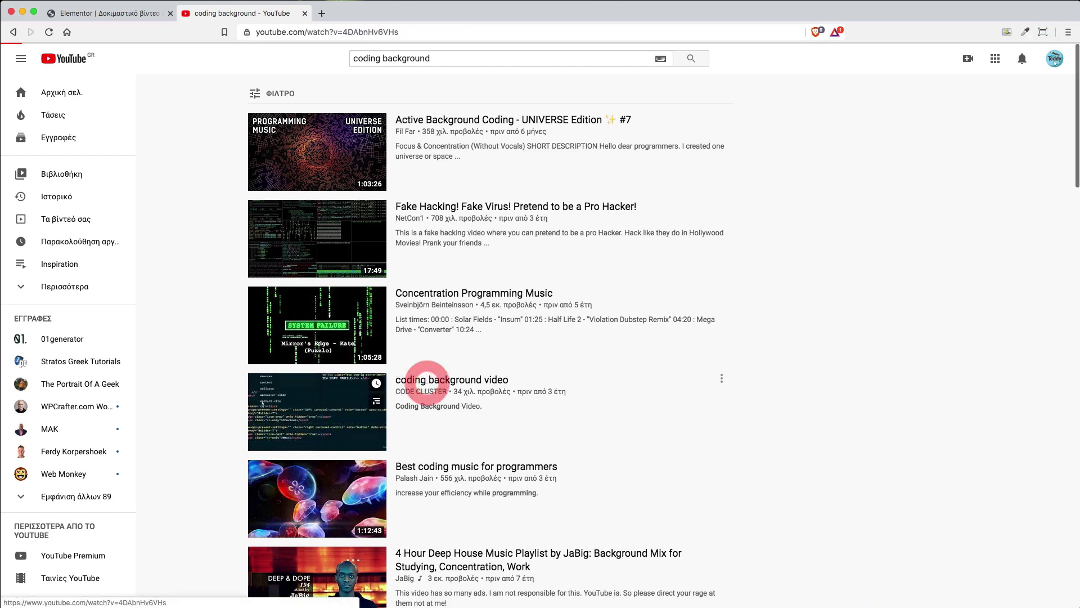
{"action": "left_click", "coordinate": [398, 379]}
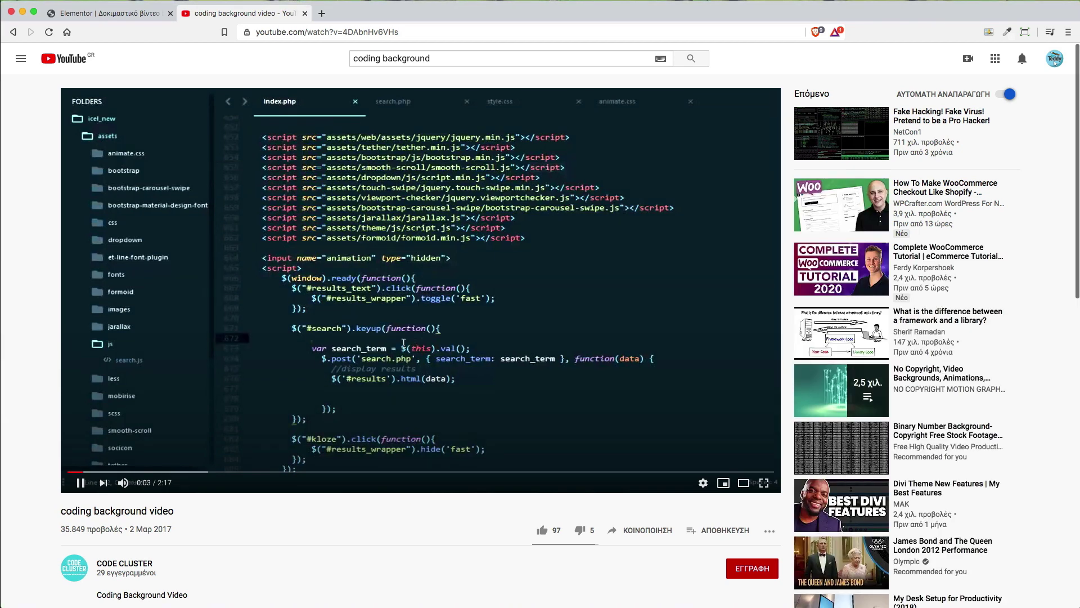
{"action": "scroll", "coordinate": [421, 281], "scroll_direction": "down", "scroll_amount": 5}
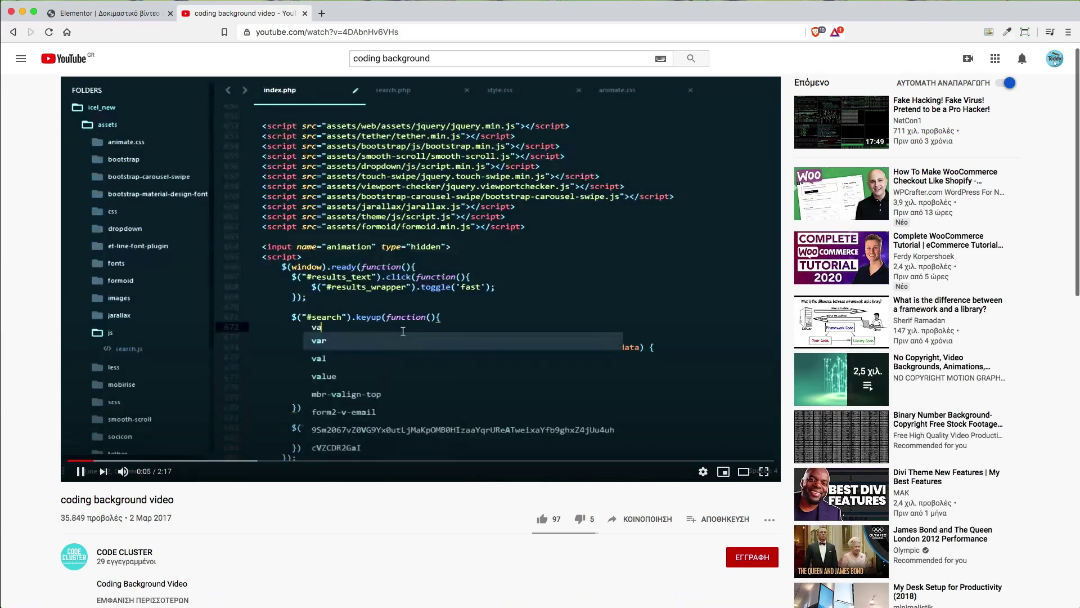
{"action": "scroll", "coordinate": [421, 281], "scroll_direction": "up", "scroll_amount": 5}
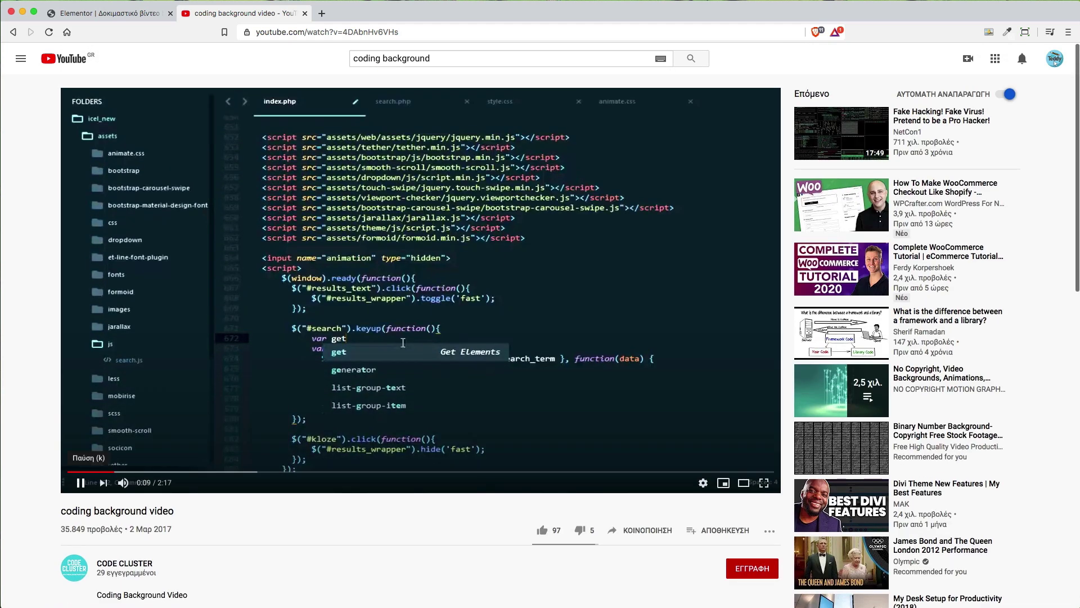
{"action": "left_click", "coordinate": [80, 483]}
- Return to the Elementor editor and add a new single-column section to the empty page
{"action": "left_click", "coordinate": [101, 13]}
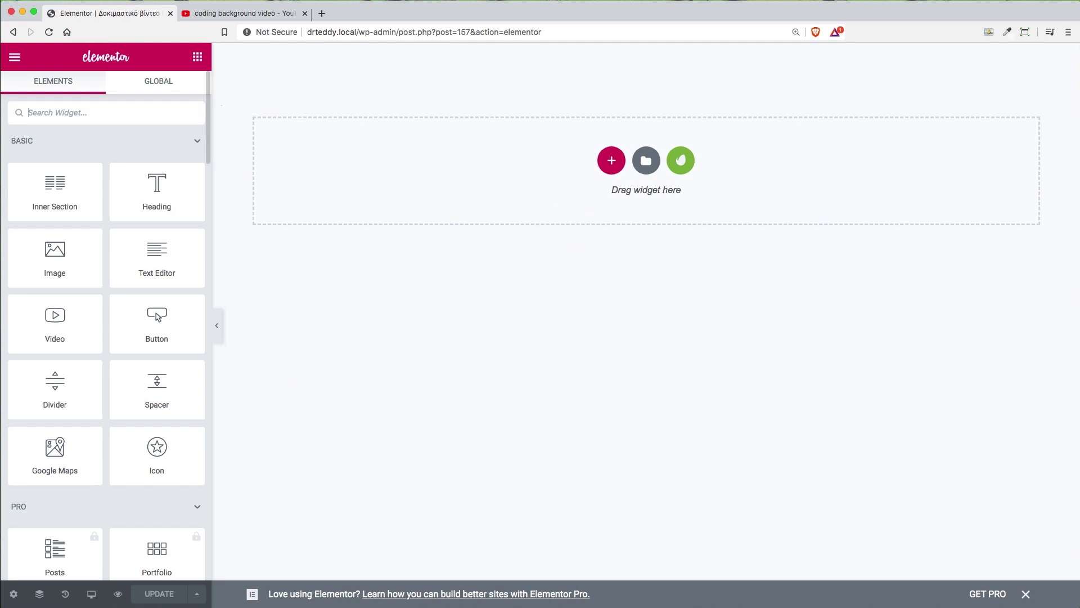
{"action": "left_click", "coordinate": [612, 161]}
{"action": "left_click", "coordinate": [476, 194]}
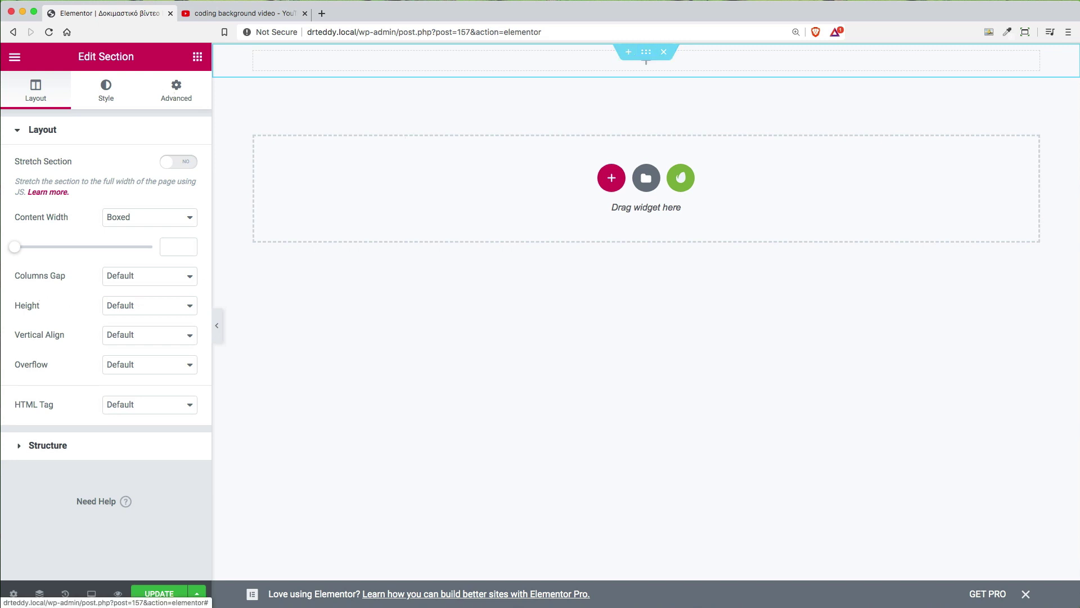
- Unlink the section's padding values and set the top padding to 200 px
{"action": "left_click", "coordinate": [176, 90]}
{"action": "left_click", "coordinate": [179, 254]}
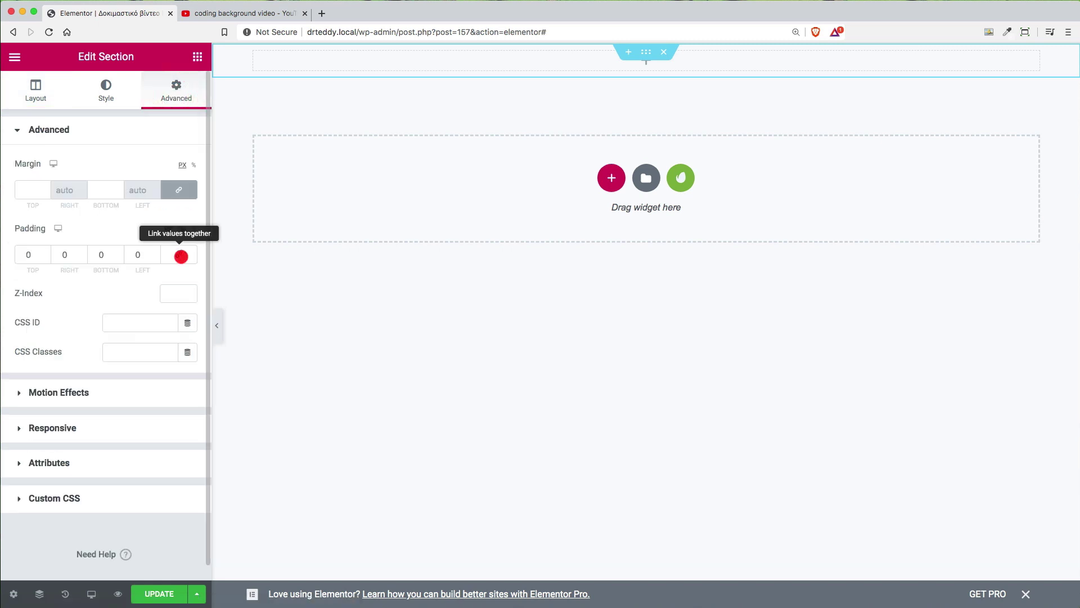
{"action": "double_click", "coordinate": [29, 254]}
{"action": "type", "text": "200"}
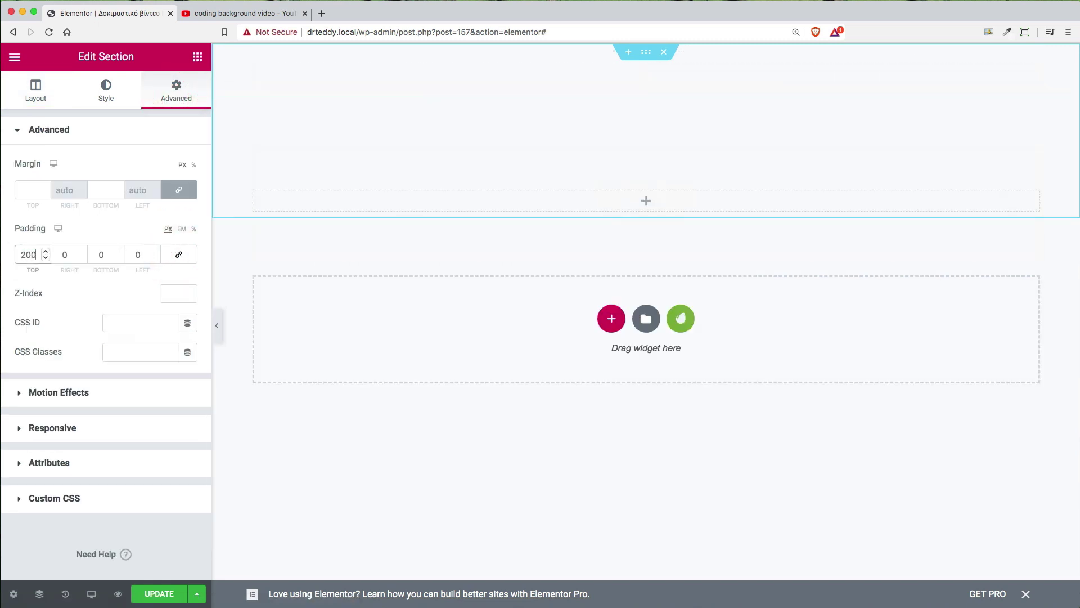
- Set the section's bottom padding to 200 px, with the right padding at 0
{"action": "key", "text": "Tab"}
{"action": "type", "text": "2"}
{"action": "key", "text": "Tab"}
{"action": "type", "text": "0"}
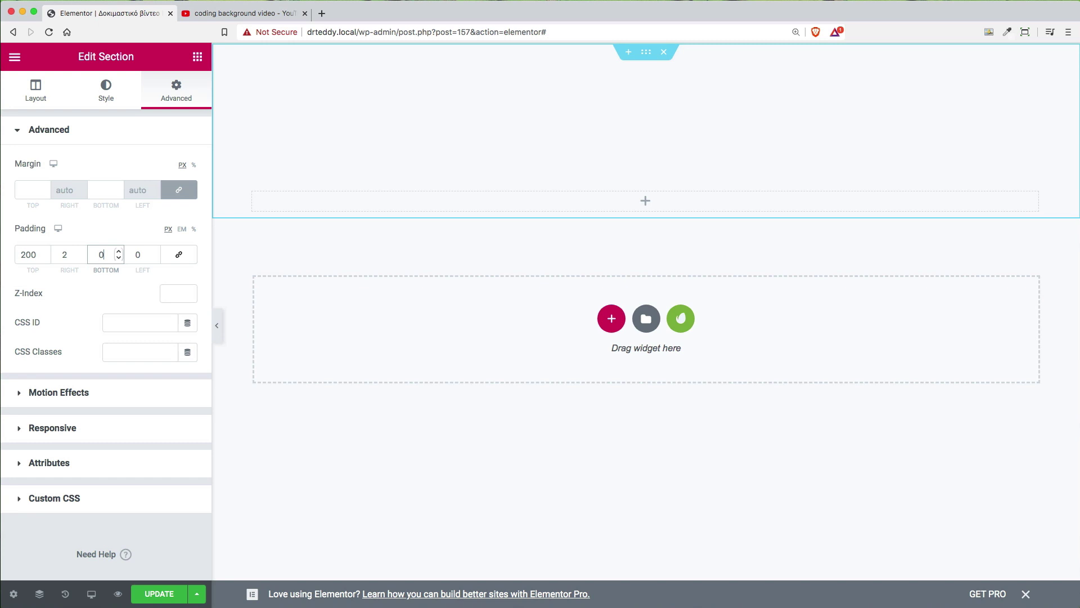
{"action": "key", "text": "shift+Tab"}
{"action": "type", "text": "0"}
{"action": "key", "text": "Tab"}
{"action": "key", "text": "Tab"}
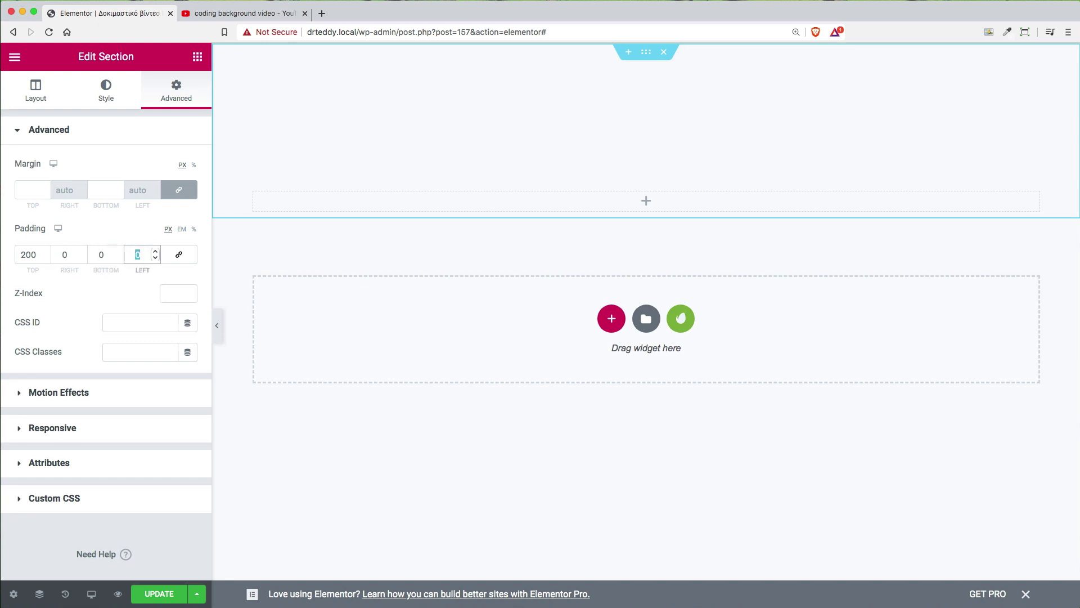
{"action": "key", "text": "shift+Tab"}
{"action": "type", "text": "200"}
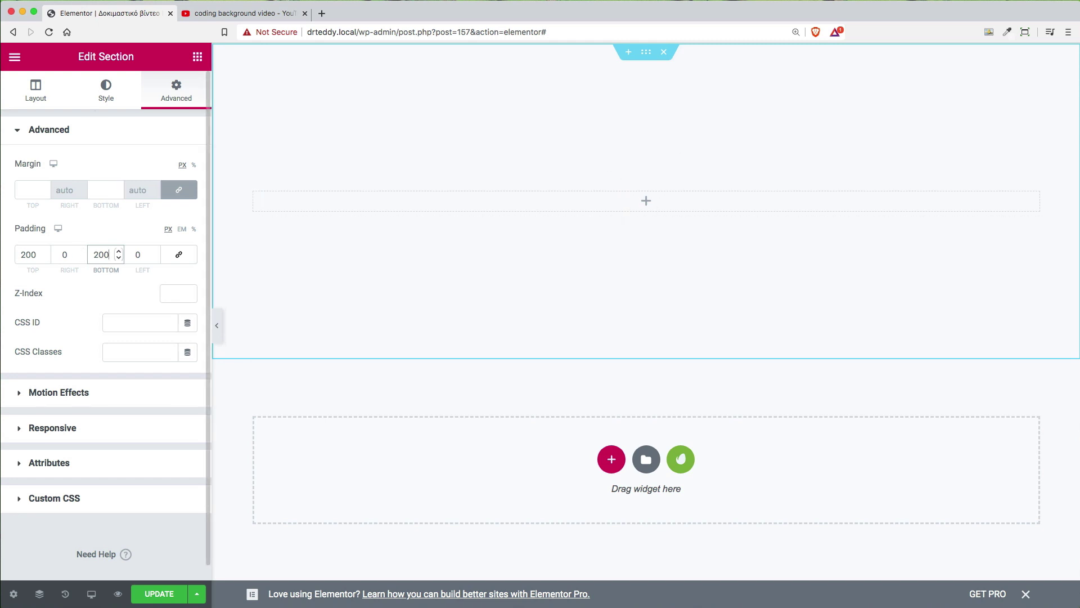
- Set the section's normal background type to Video
{"action": "left_click", "coordinate": [104, 89]}
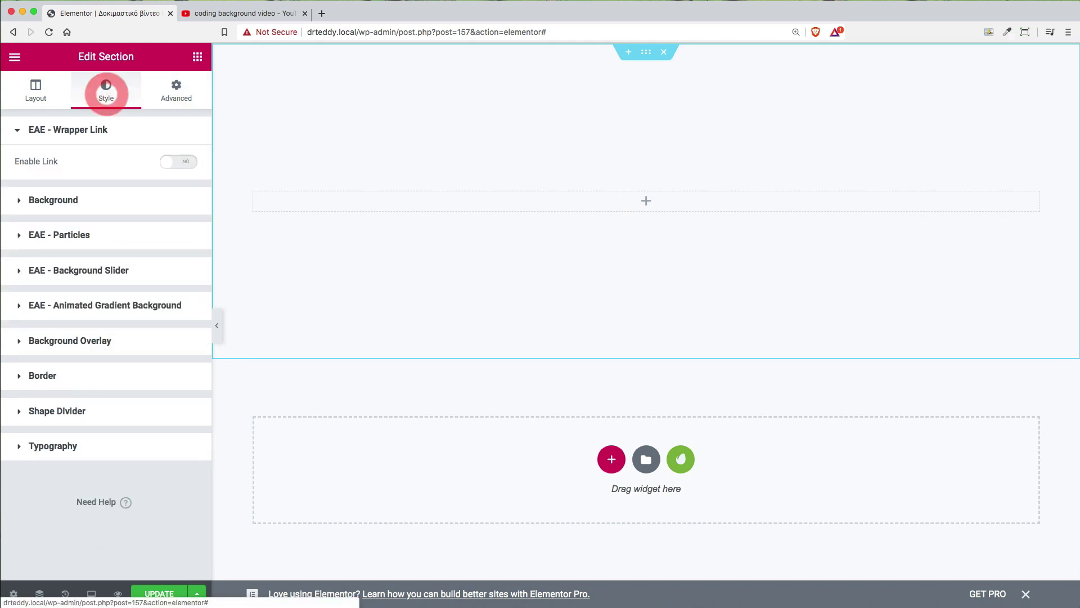
{"action": "left_click", "coordinate": [104, 201]}
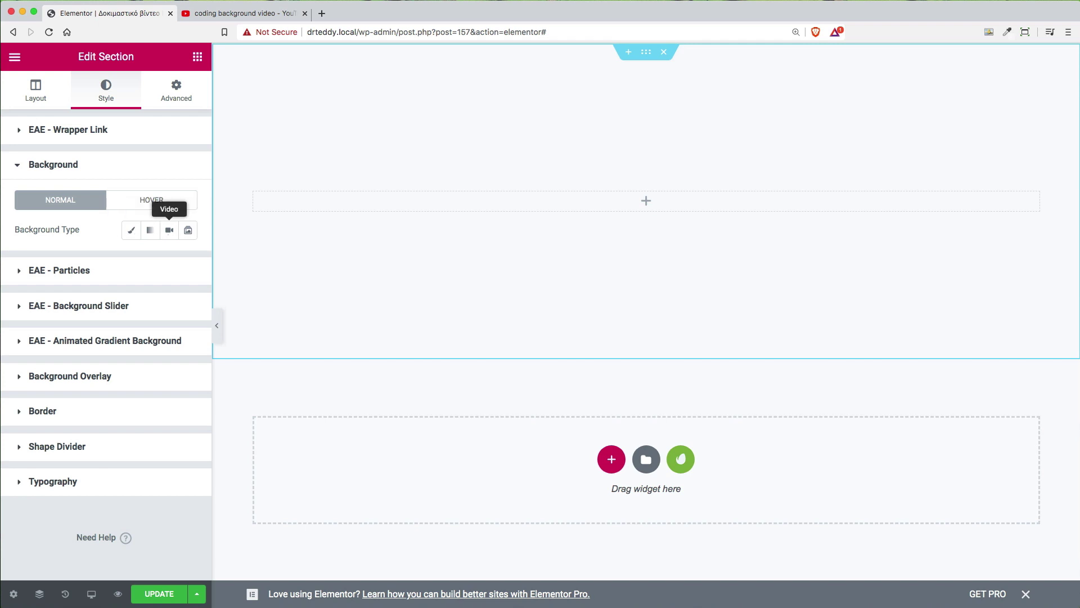
{"action": "left_click", "coordinate": [169, 230]}
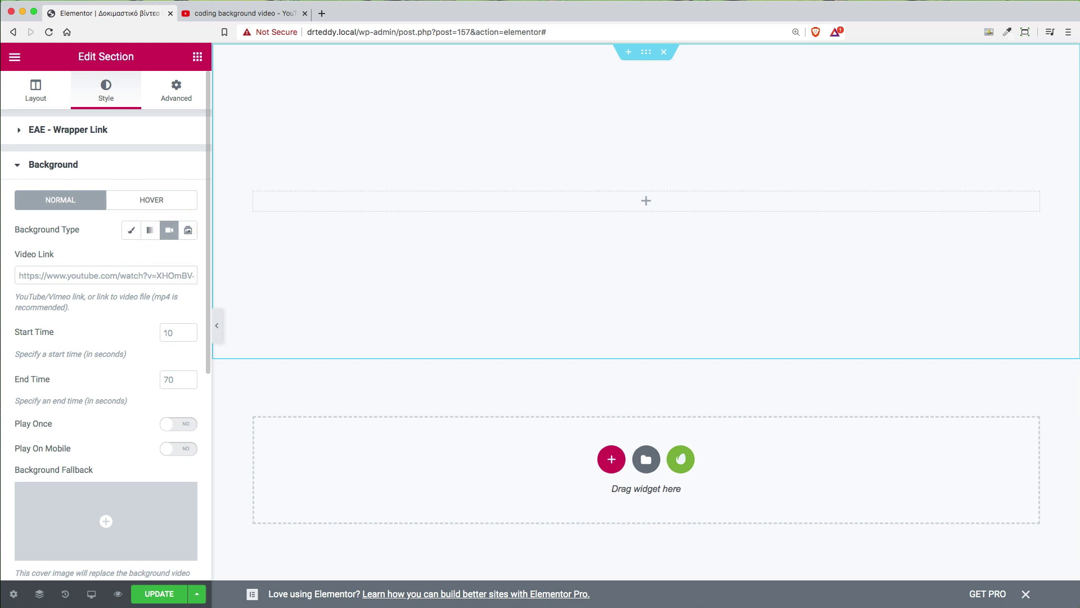
- Copy the coding background video's address from YouTube and enter it as the video link of the Elementor section's background
{"action": "left_click", "coordinate": [241, 13]}
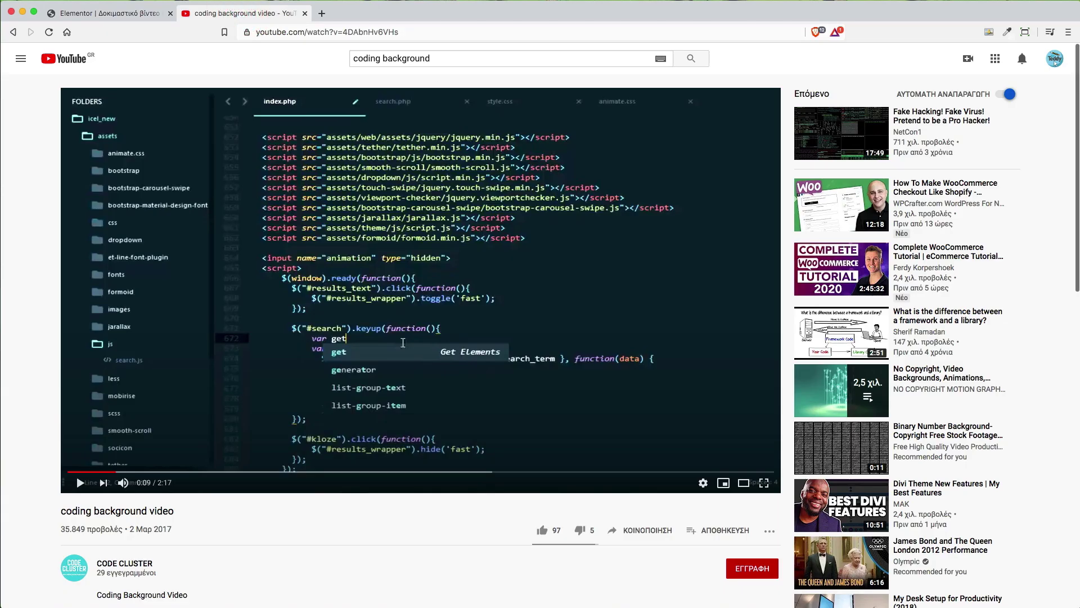
{"action": "left_click", "coordinate": [412, 33]}
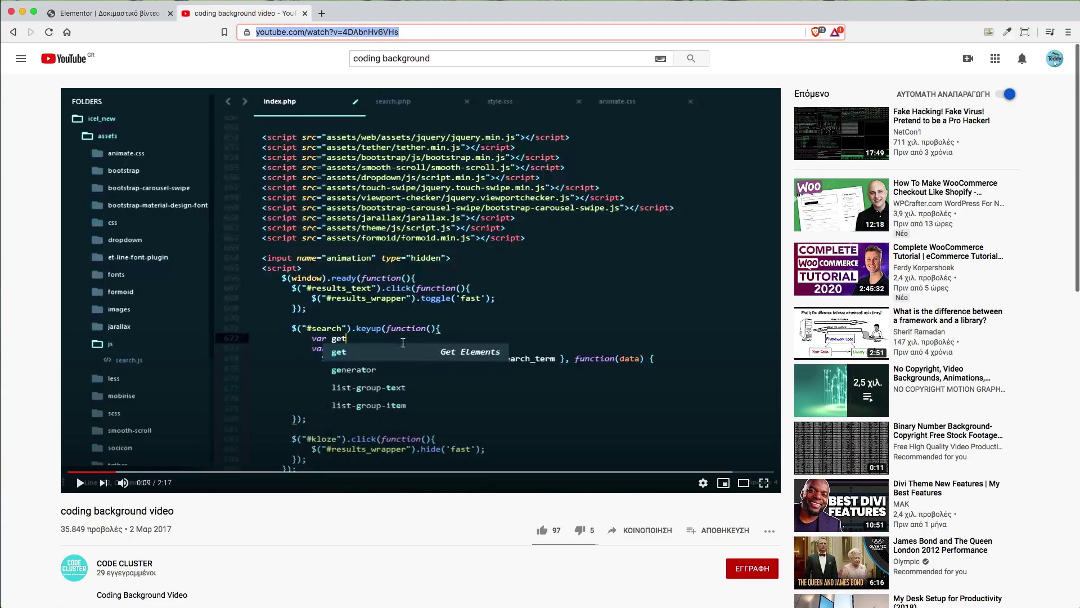
{"action": "right_click", "coordinate": [304, 32]}
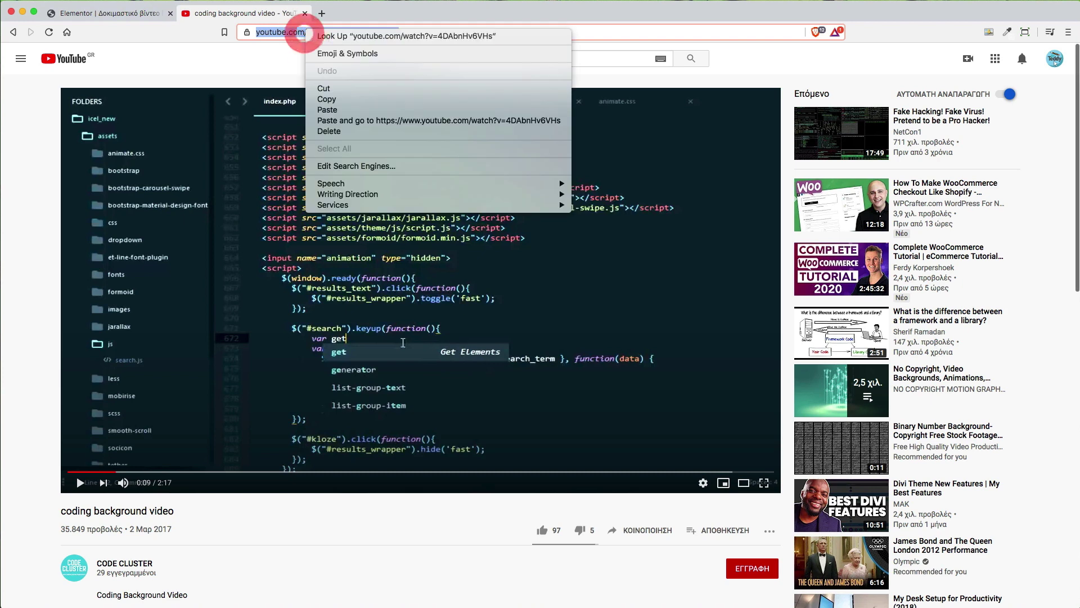
{"action": "left_click", "coordinate": [345, 100]}
{"action": "left_click", "coordinate": [112, 13]}
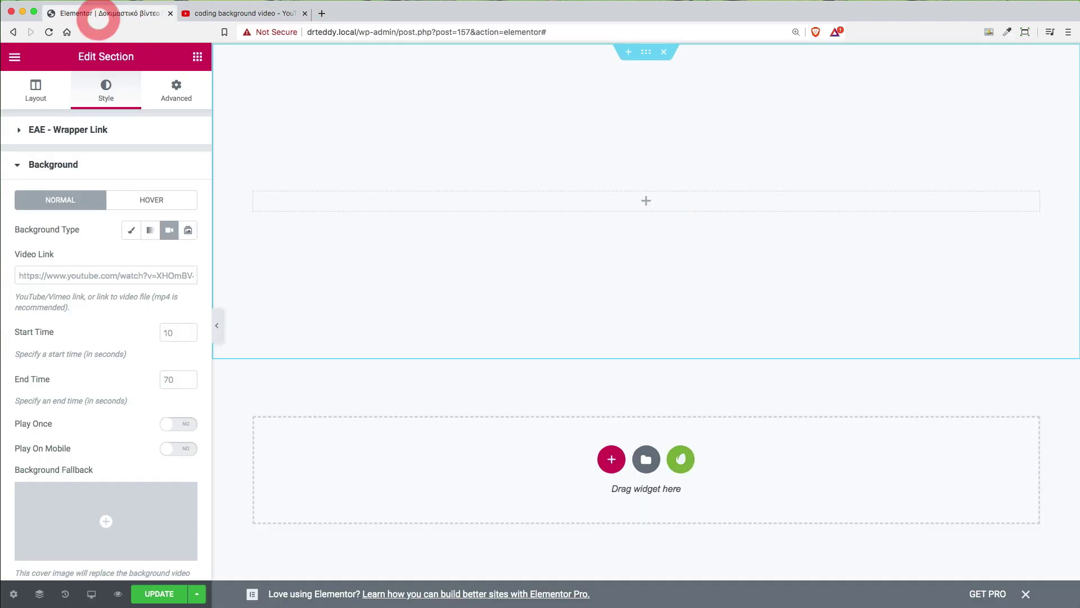
{"action": "left_click", "coordinate": [89, 276]}
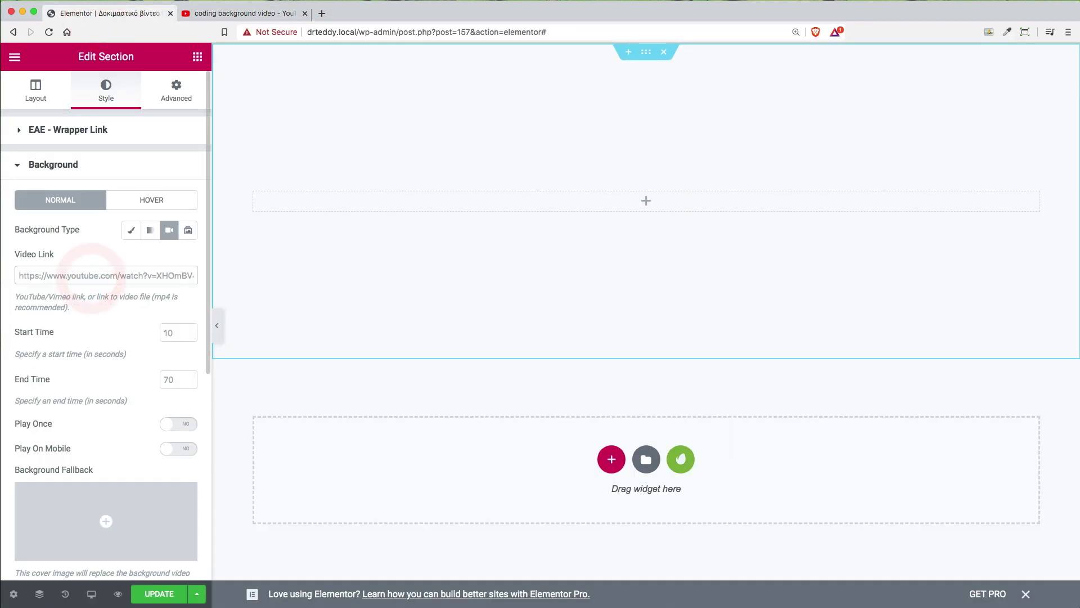
{"action": "key", "text": "super+a"}
{"action": "key", "text": "super+v"}
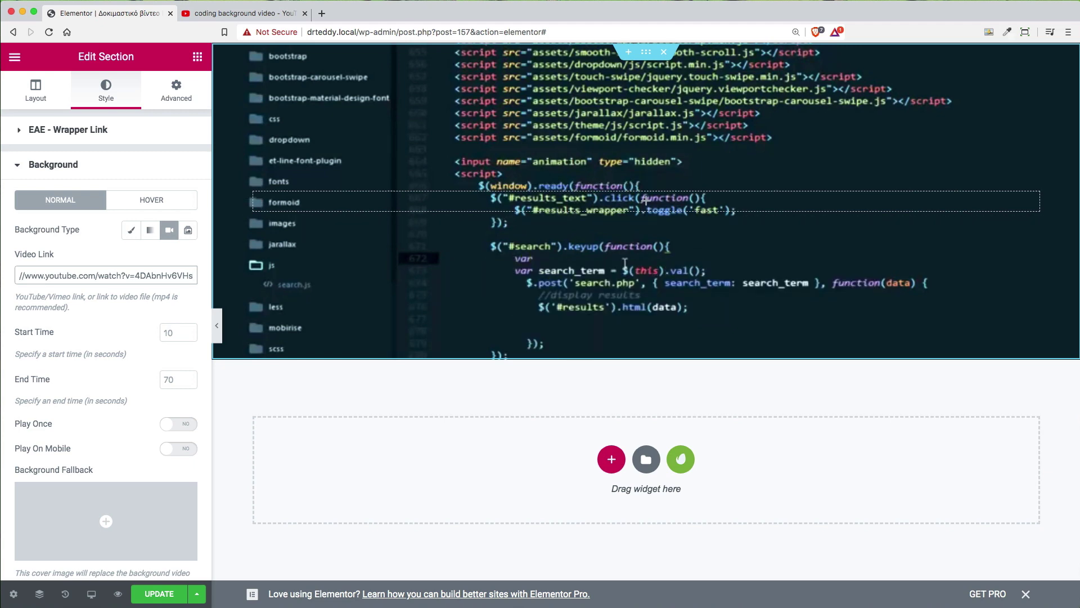
- Examine the playback quality options of the coding video on YouTube and return to the Elementor editor
{"action": "left_click", "coordinate": [237, 13]}
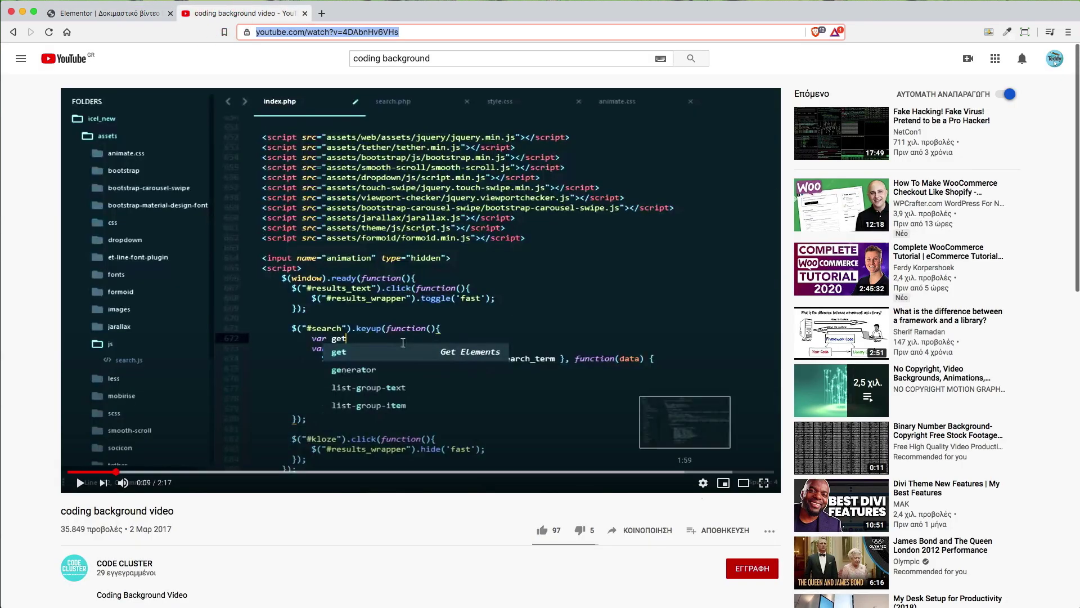
{"action": "left_click", "coordinate": [704, 482]}
{"action": "left_click", "coordinate": [716, 450]}
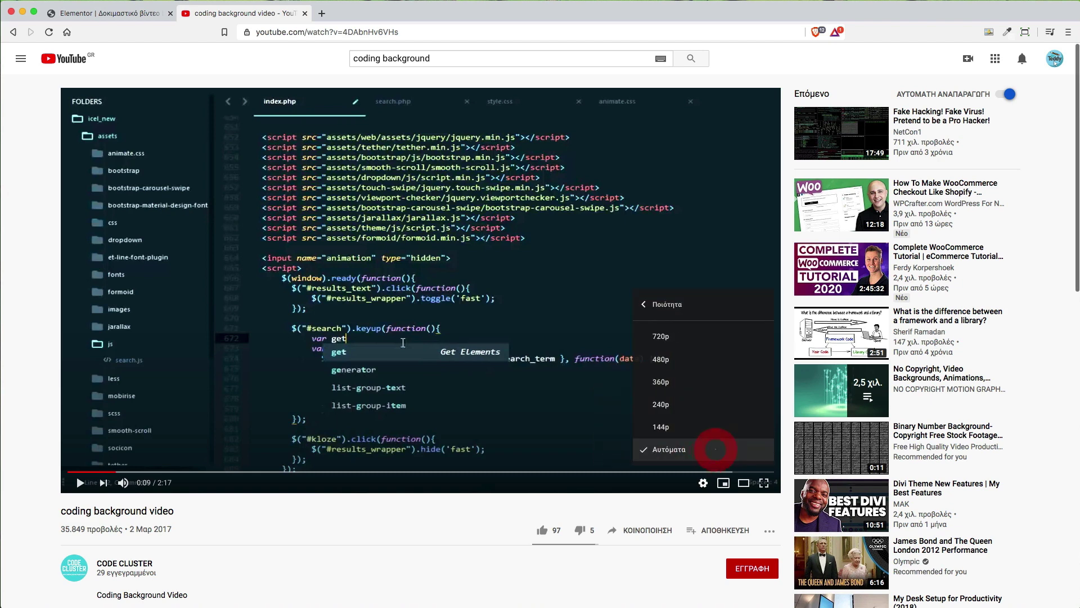
{"action": "left_click", "coordinate": [686, 338]}
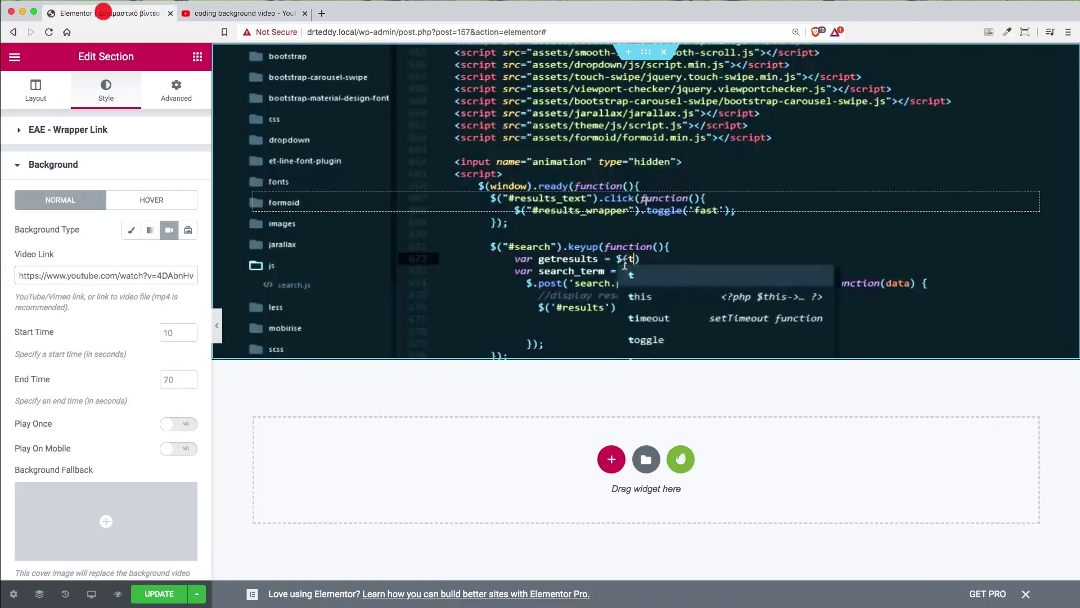
{"action": "left_click", "coordinate": [107, 13]}
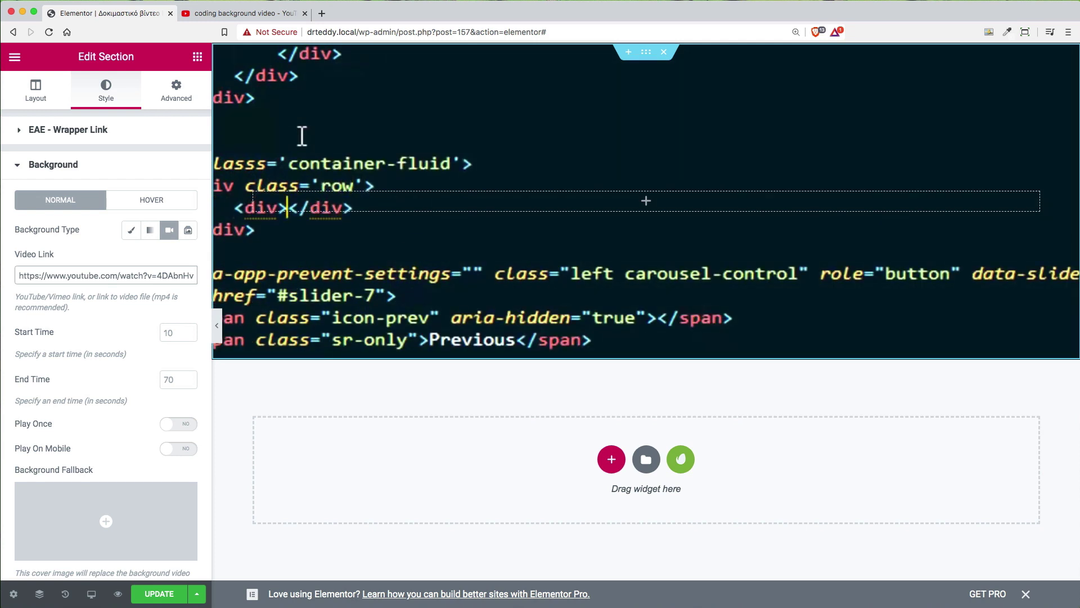
{"action": "left_click", "coordinate": [251, 13]}
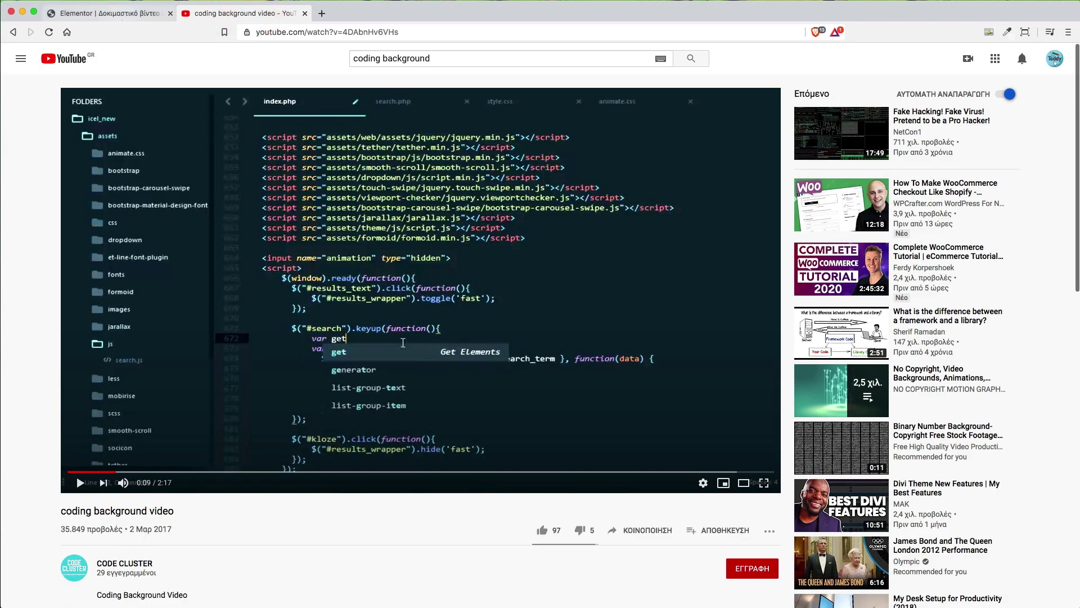
{"action": "left_click", "coordinate": [118, 14]}
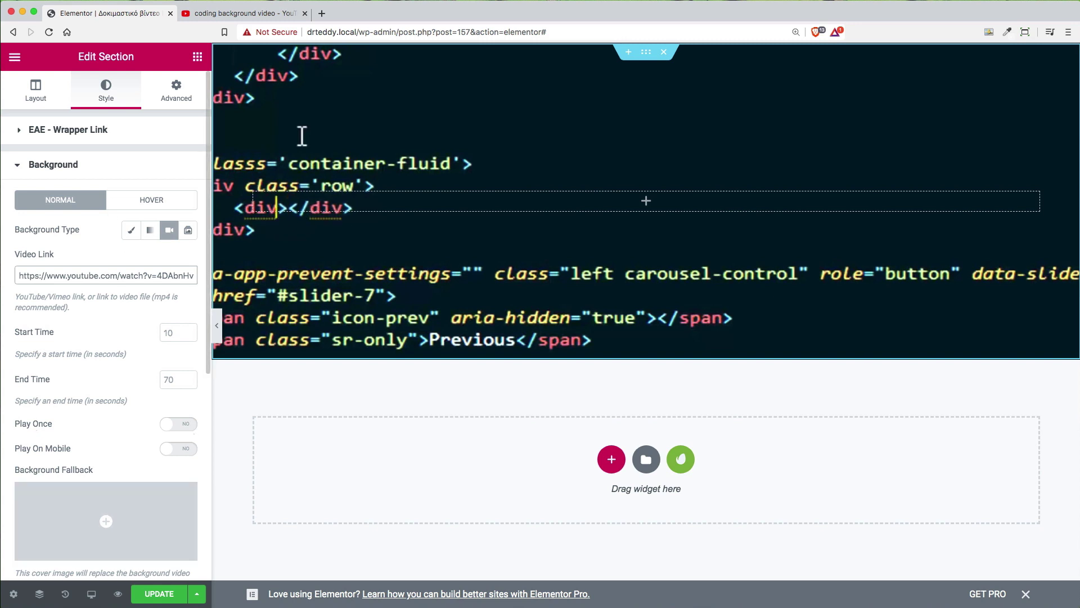
- Try the background video's Play Once and Play On Mobile options, switching each on and off again
{"action": "left_click", "coordinate": [170, 424]}
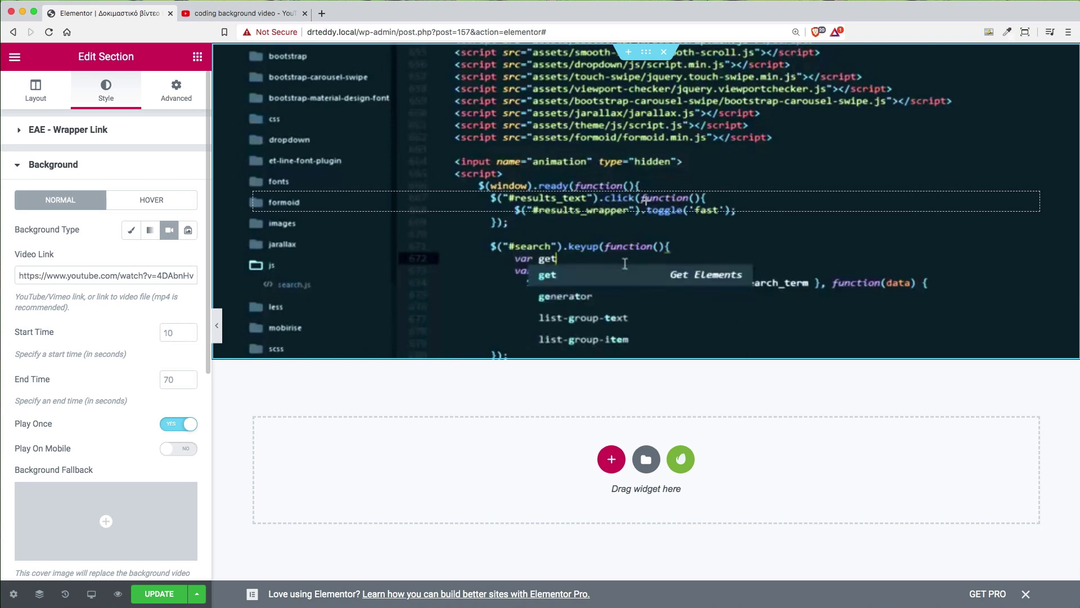
{"action": "left_click", "coordinate": [173, 425]}
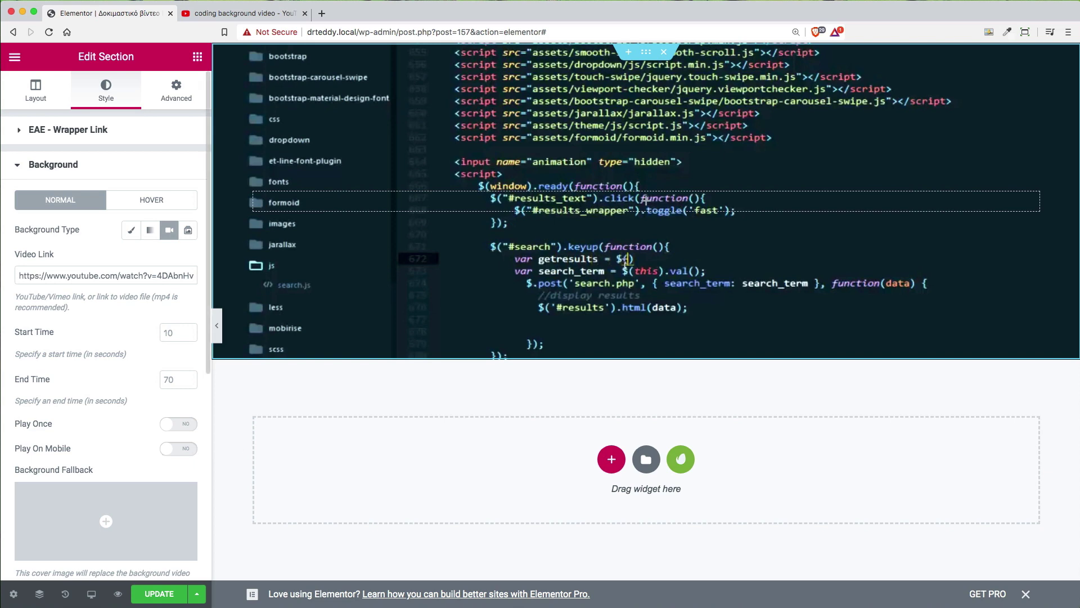
{"action": "left_click", "coordinate": [170, 449]}
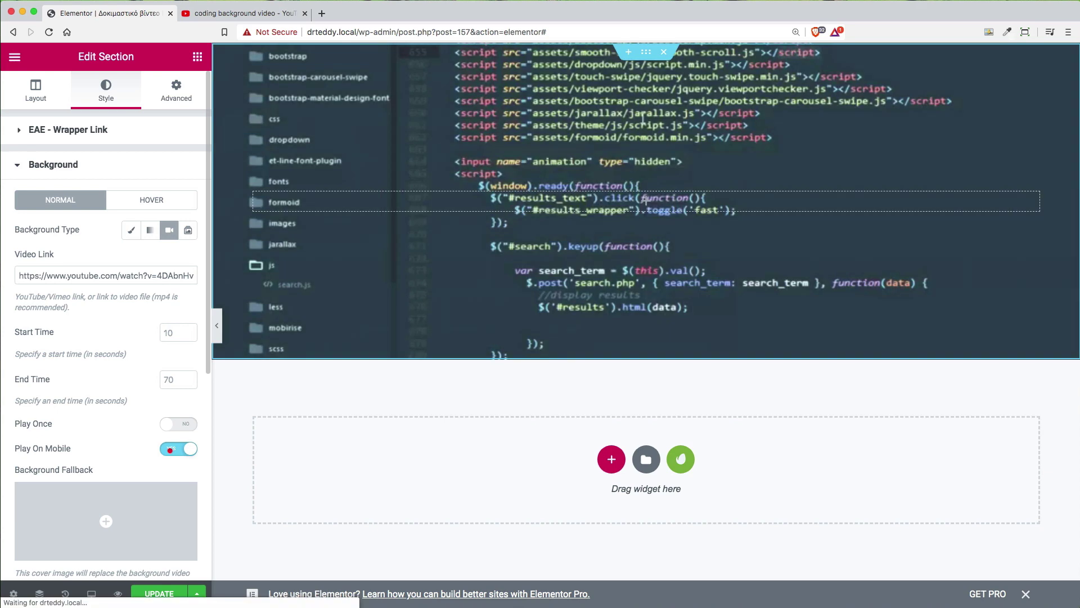
{"action": "left_click", "coordinate": [170, 449]}
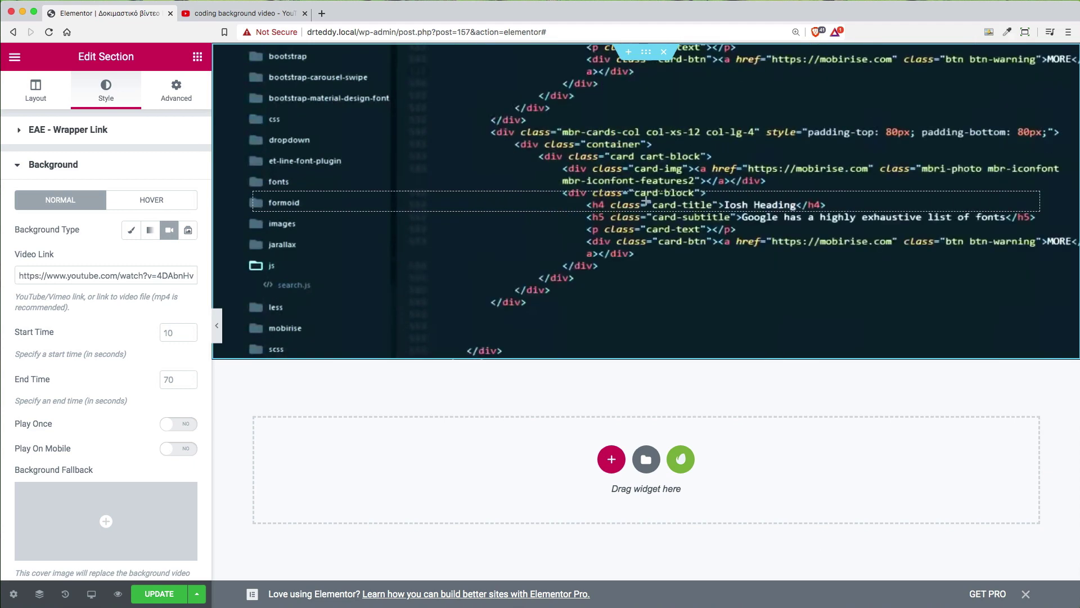
- Dismiss the Elementor Pro promotion and switch Play On Mobile on and back off for the background video
{"action": "left_click", "coordinate": [1026, 593]}
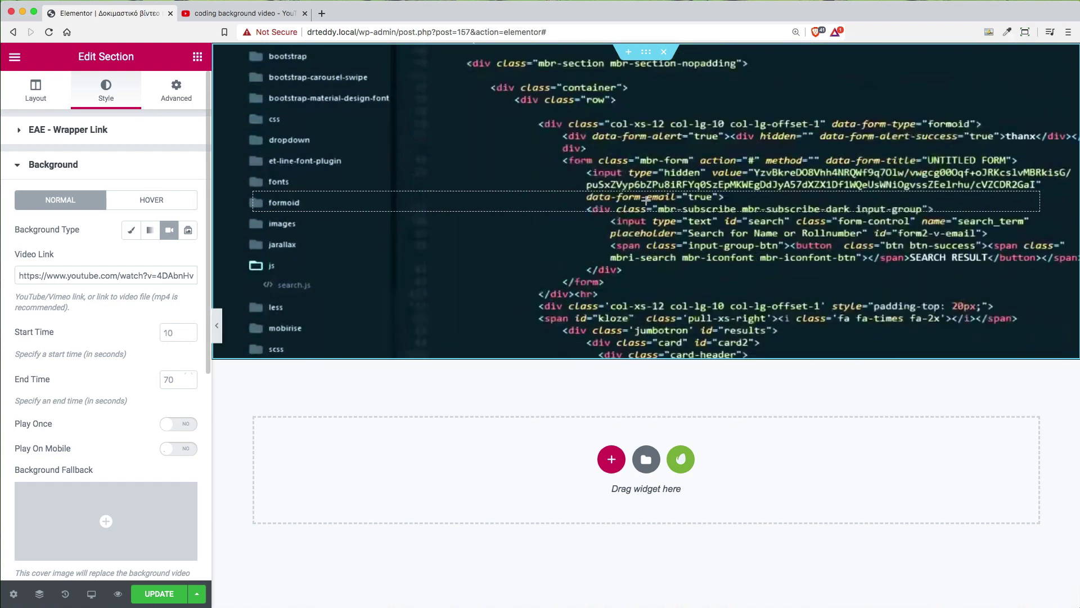
{"action": "left_click", "coordinate": [168, 448]}
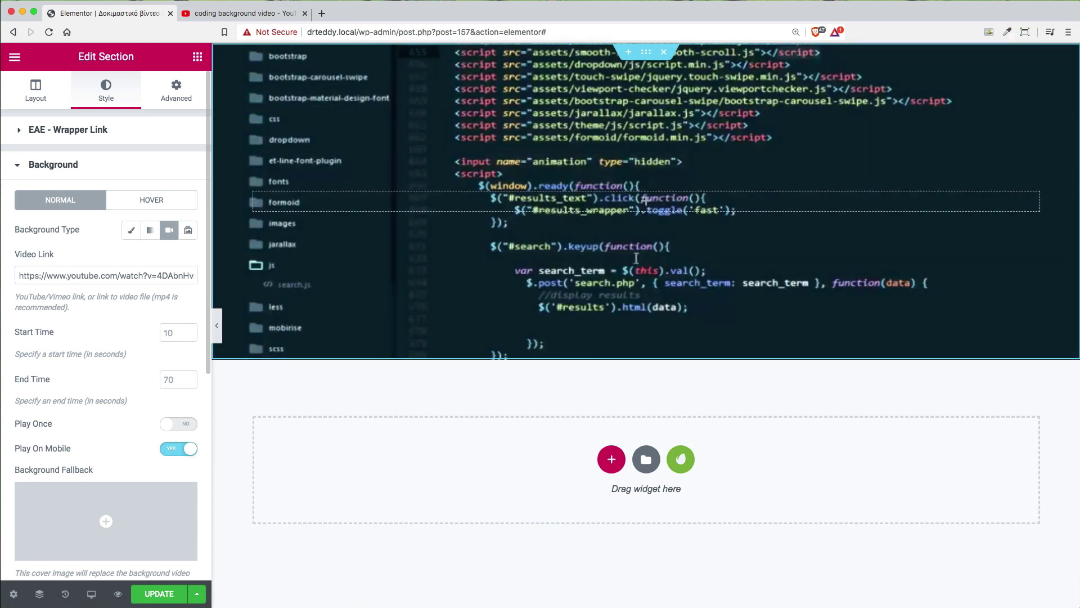
{"action": "left_click", "coordinate": [178, 449]}
- Set pexels-photo-532571.jpeg from the media library as the background fallback image
{"action": "scroll", "coordinate": [106, 337], "scroll_direction": "down", "scroll_amount": 2}
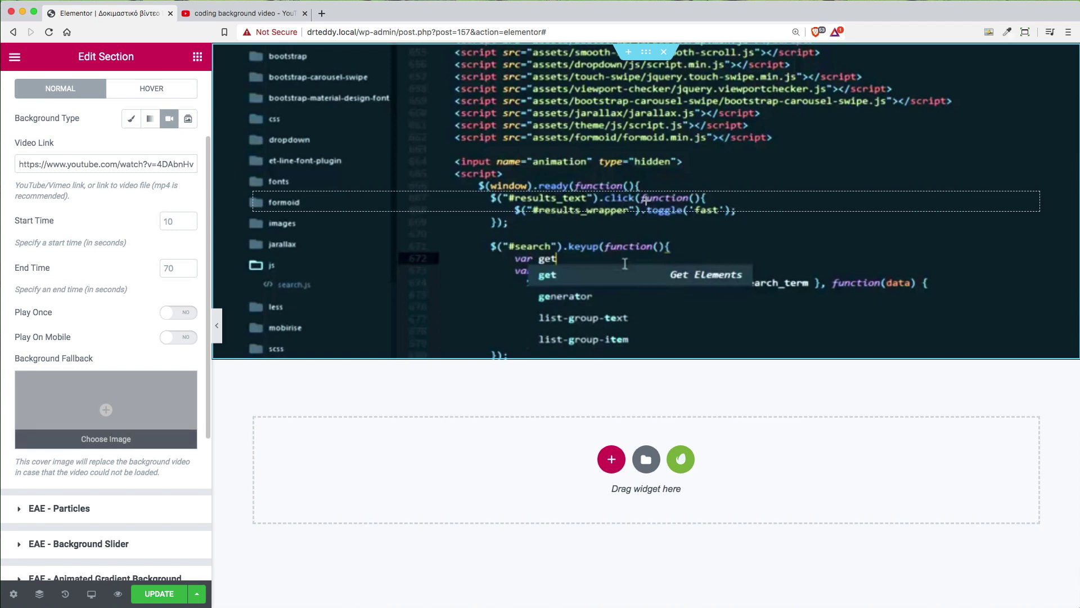
{"action": "left_click", "coordinate": [105, 438]}
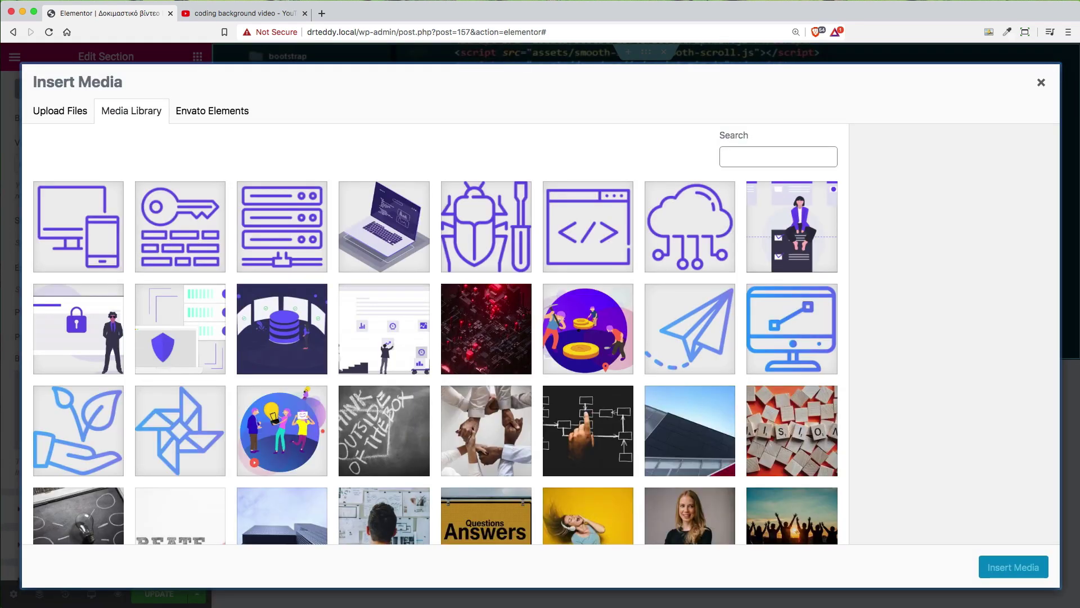
{"action": "scroll", "coordinate": [441, 360], "scroll_direction": "down", "scroll_amount": 5}
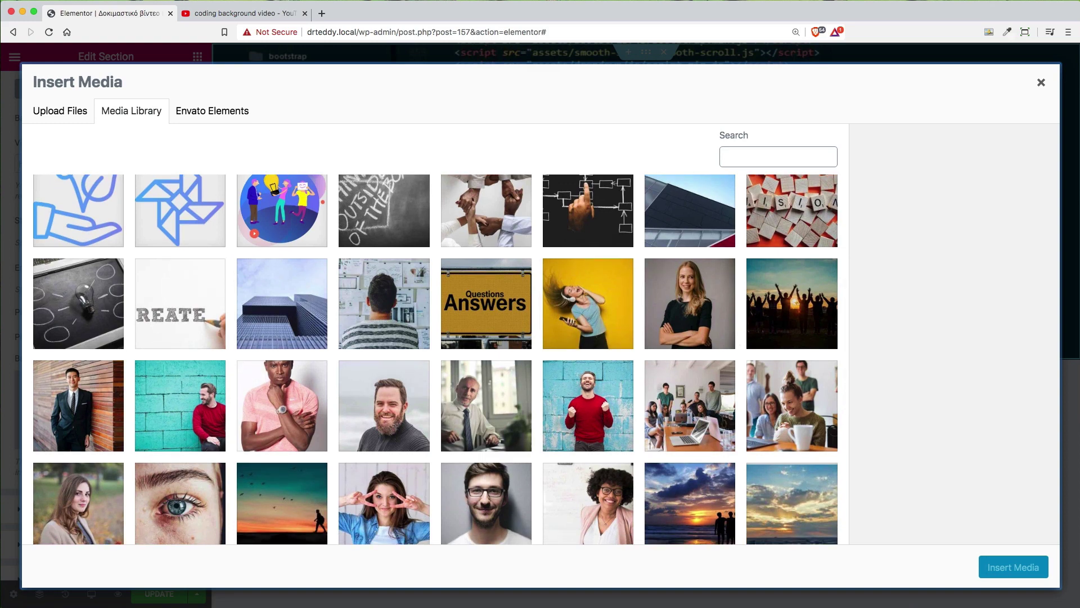
{"action": "left_click", "coordinate": [688, 209]}
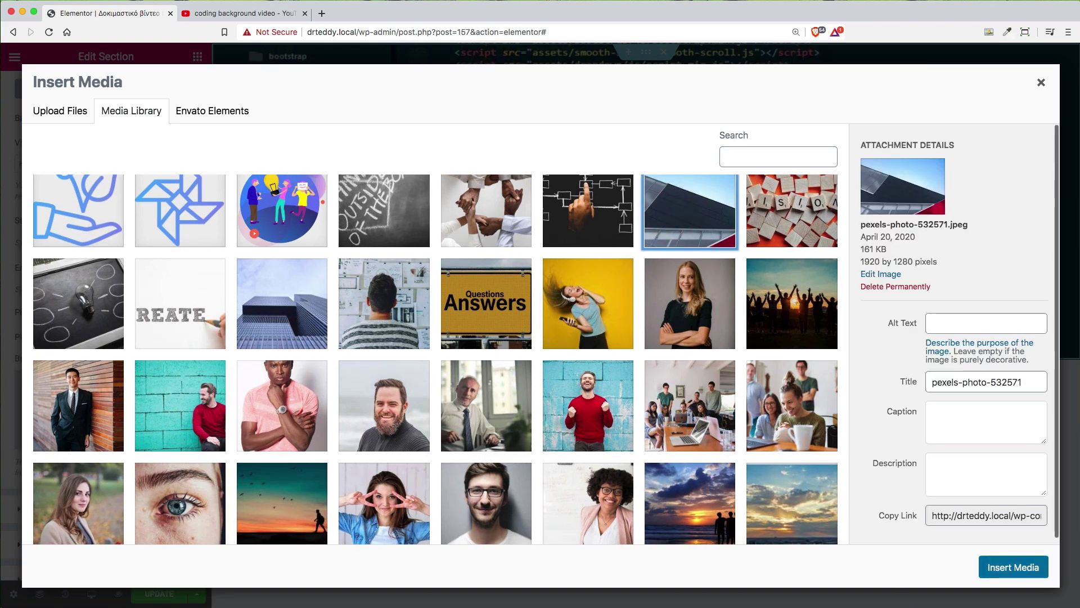
{"action": "left_click", "coordinate": [1013, 566]}
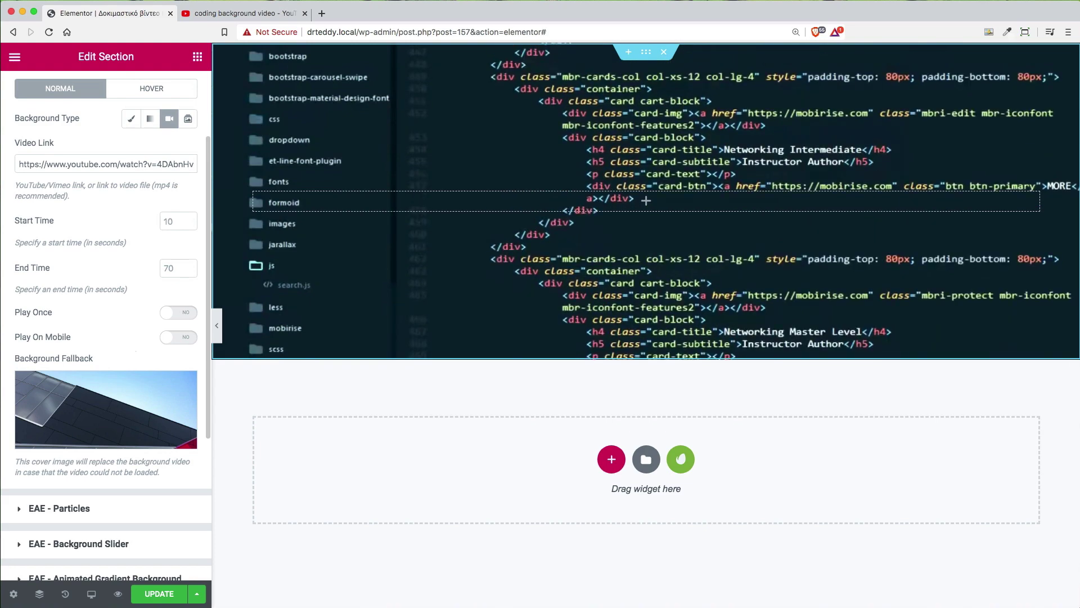
{"action": "scroll", "coordinate": [106, 383], "scroll_direction": "up", "scroll_amount": 2}
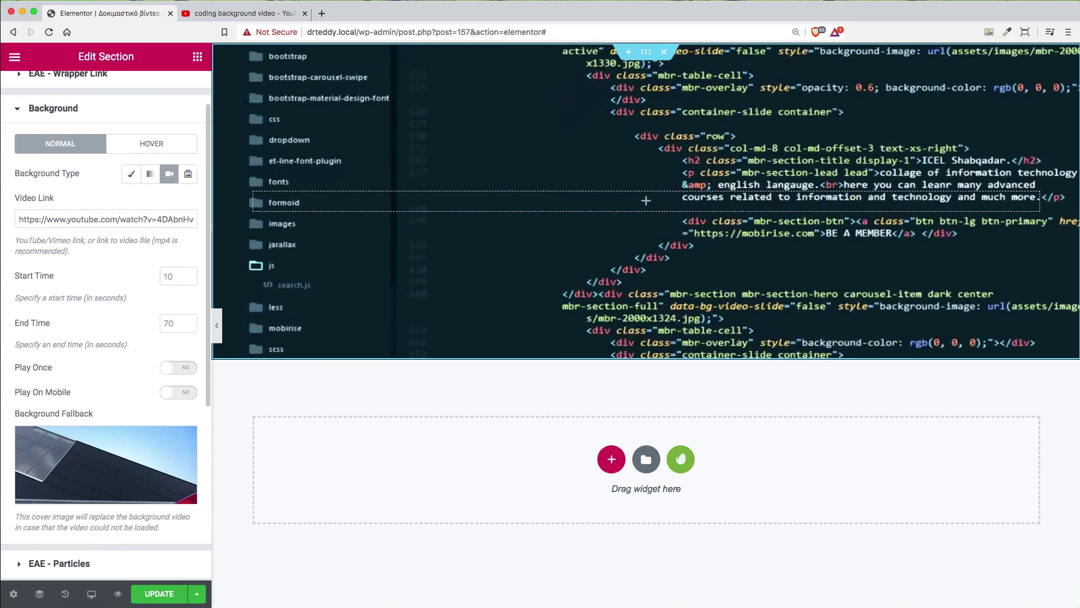
{"action": "scroll", "coordinate": [105, 383], "scroll_direction": "down", "scroll_amount": 3}
{"action": "scroll", "coordinate": [106, 382], "scroll_direction": "up", "scroll_amount": 3}
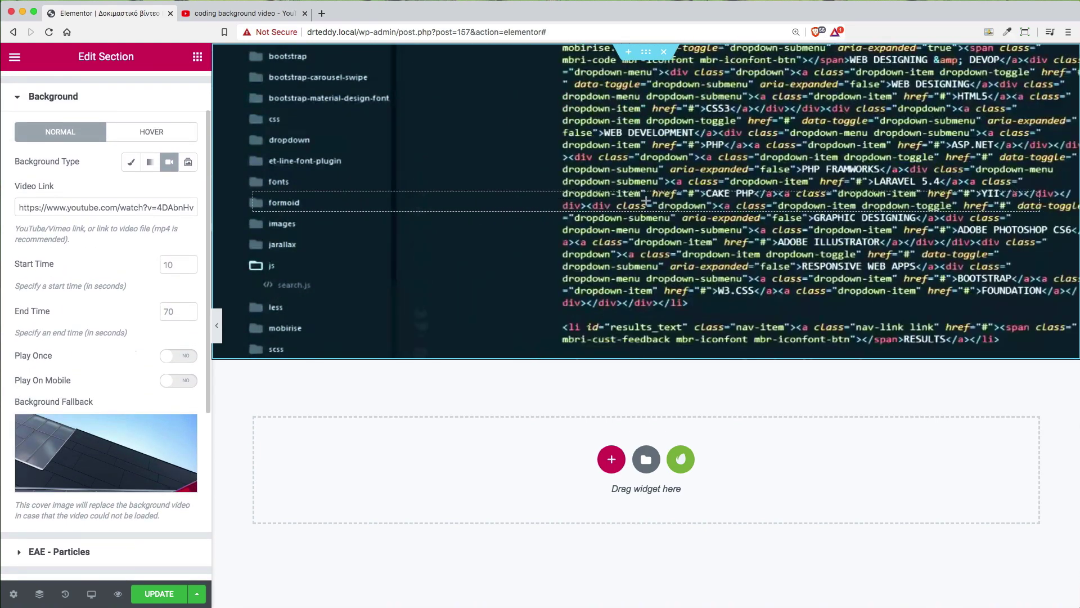
{"action": "scroll", "coordinate": [105, 382], "scroll_direction": "down", "scroll_amount": 2}
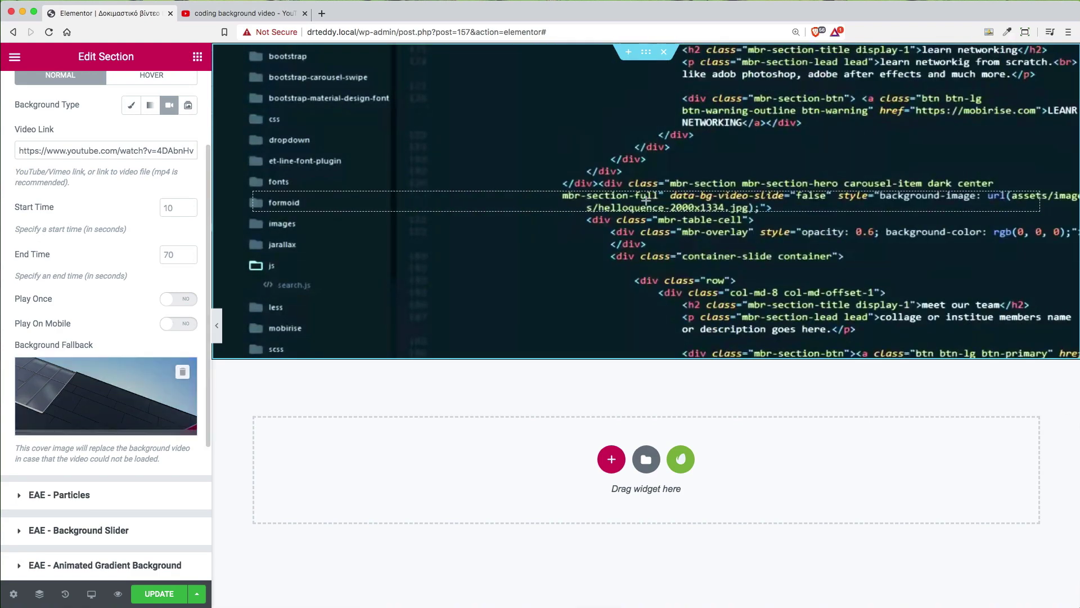
{"action": "scroll", "coordinate": [106, 393], "scroll_direction": "up", "scroll_amount": 3}
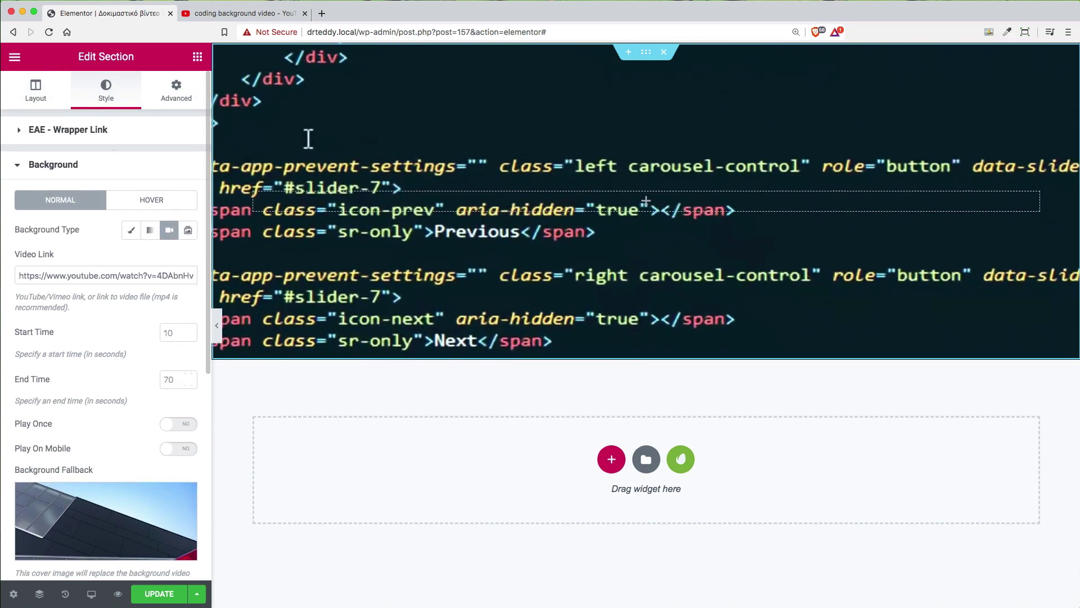
- Give the section a Classic background overlay in the light blue preset color #6EC1E4
{"action": "left_click", "coordinate": [97, 166]}
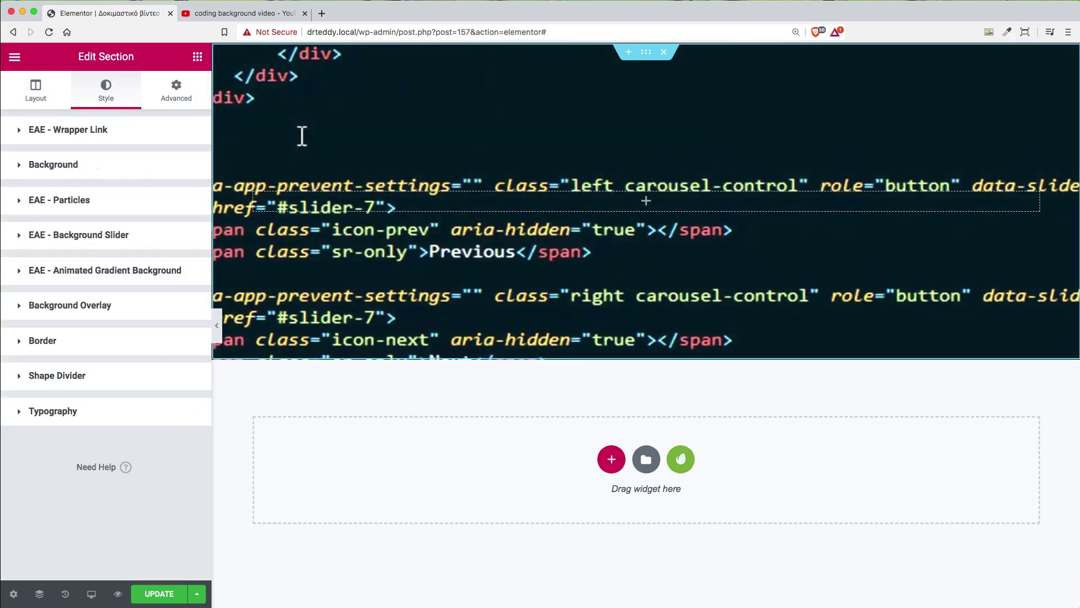
{"action": "left_click", "coordinate": [101, 305]}
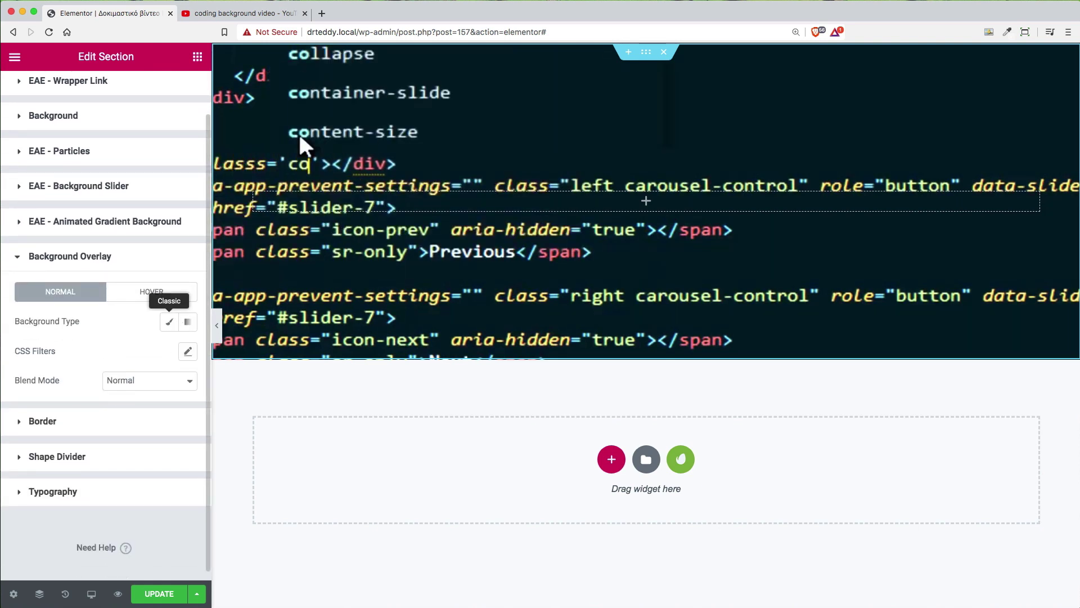
{"action": "left_click", "coordinate": [169, 321]}
{"action": "left_click", "coordinate": [168, 351]}
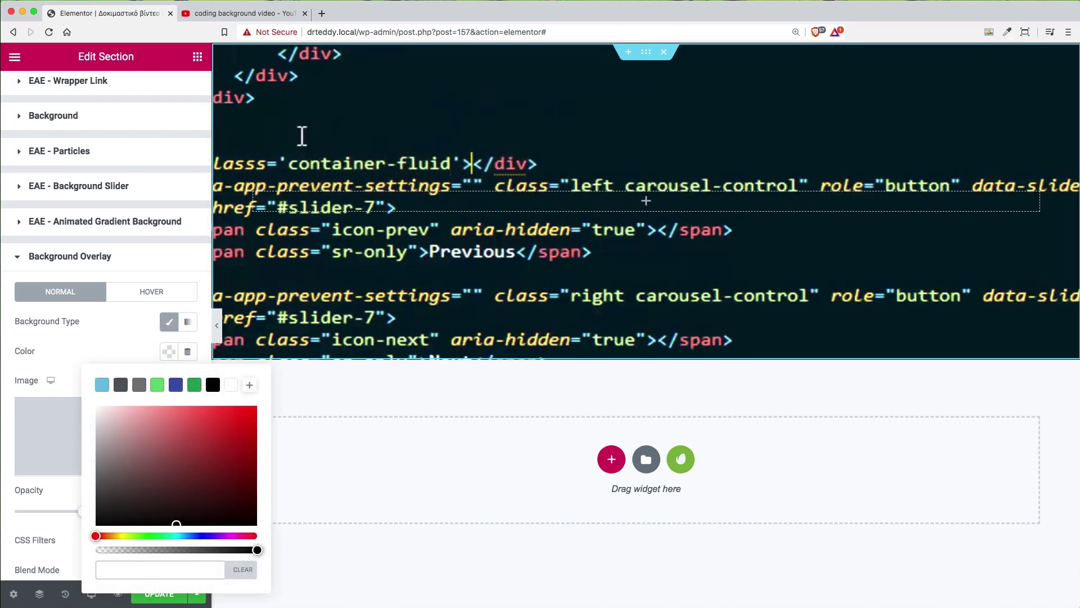
{"action": "left_click", "coordinate": [102, 385]}
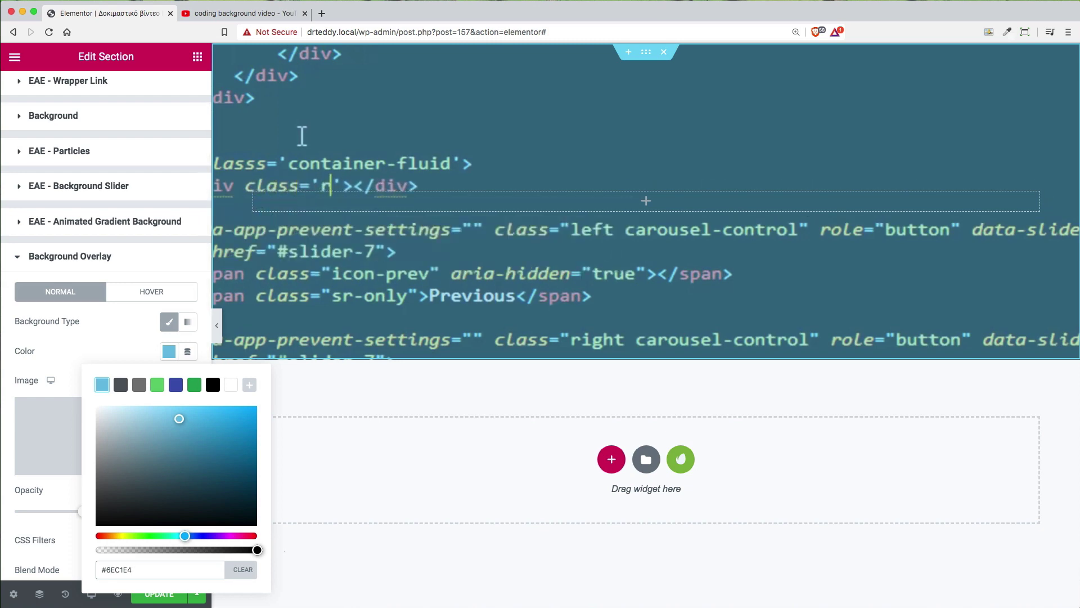
- Try different transparency levels for the light blue overlay color, such as #6EC1E461 and #6EC1E4BF, and close the color picker
{"action": "type", "text": "C7"}
{"action": "key", "text": "BackSpace"}
{"action": "type", "text": "2"}
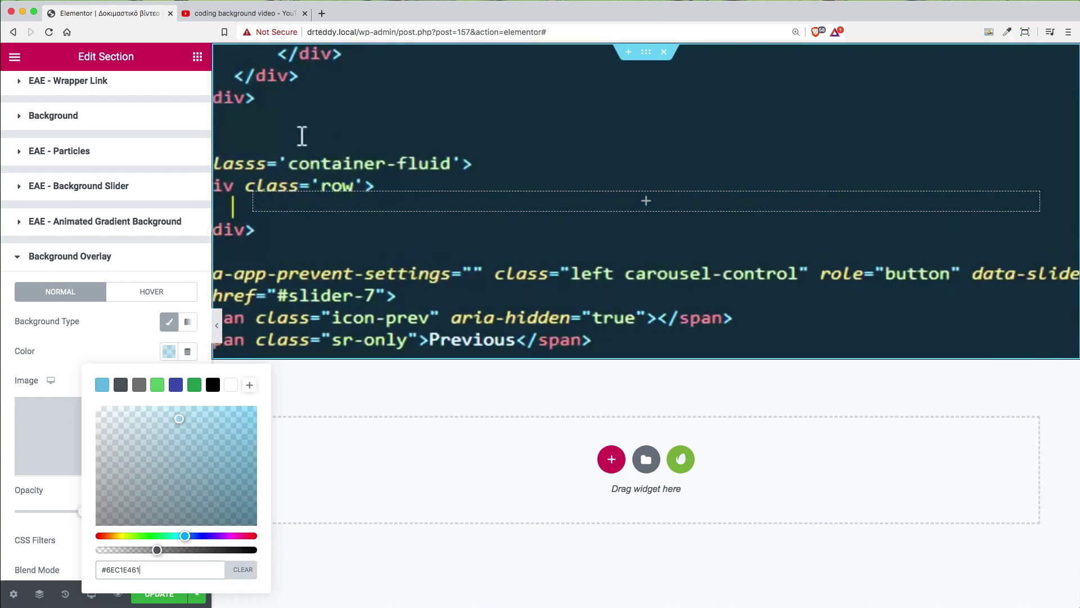
{"action": "key", "text": "BackSpace"}
{"action": "key", "text": "BackSpace"}
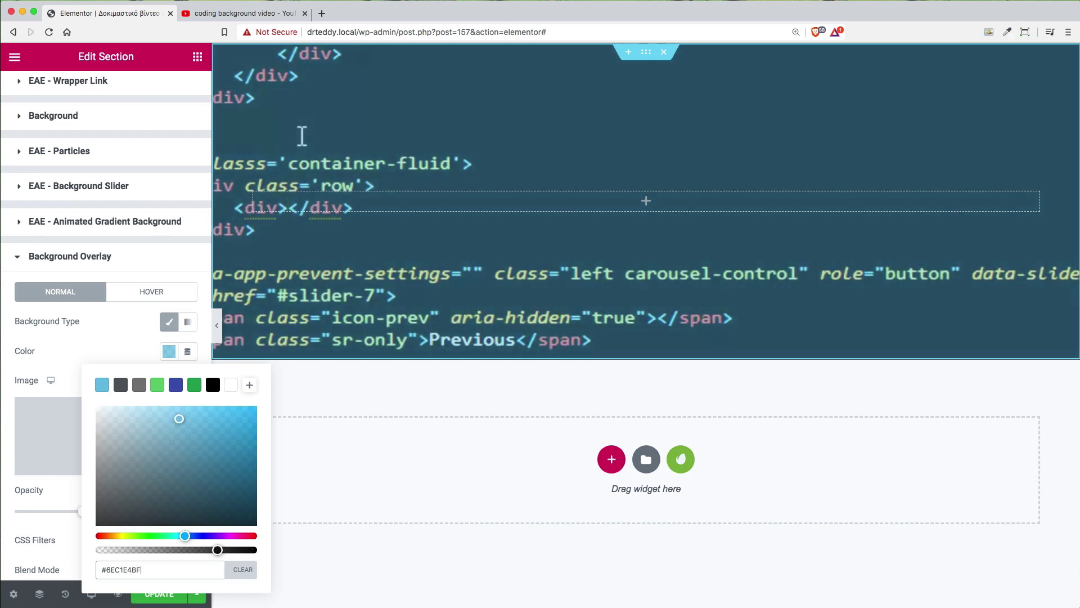
{"action": "left_click", "coordinate": [116, 324]}
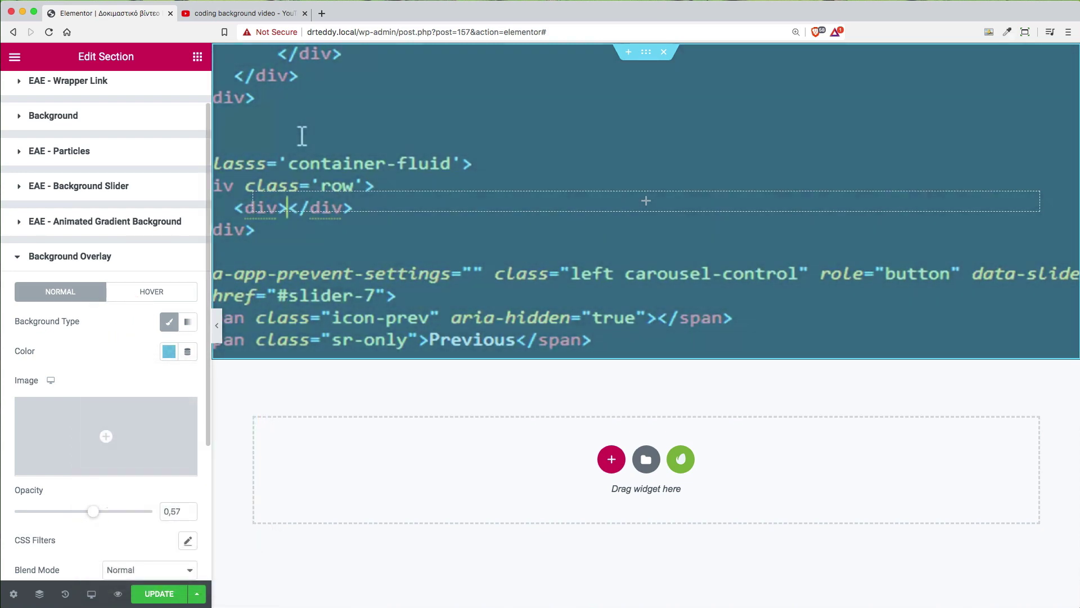
- Raise the background overlay's opacity to 0.96
{"action": "key", "text": "Up"}
{"action": "key", "text": "Up"}
{"action": "key", "text": "Up"}
{"action": "key", "text": "Up"}
{"action": "key", "text": "Up"}
{"action": "key", "text": "Up"}
{"action": "key", "text": "Up"}
{"action": "key", "text": "Up"}
{"action": "key", "text": "Up"}
{"action": "key", "text": "Up"}
{"action": "key", "text": "Up"}
{"action": "key", "text": "Up"}
{"action": "key", "text": "Up"}
{"action": "key", "text": "Up"}
{"action": "key", "text": "Up"}
{"action": "key", "text": "Up"}
{"action": "key", "text": "Up"}
{"action": "key", "text": "Up"}
{"action": "key", "text": "Up"}
{"action": "key", "text": "Up"}
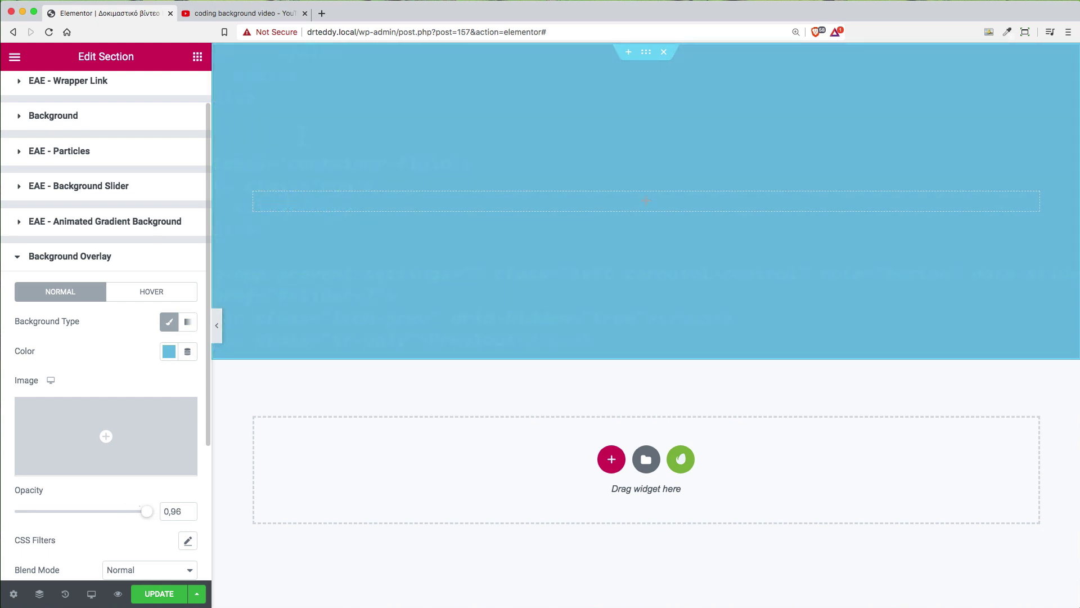
- Lower the background overlay's opacity to 0.68 and collapse the Background Overlay settings
{"action": "key", "text": "Down"}
{"action": "key", "text": "Down"}
{"action": "key", "text": "Down"}
{"action": "key", "text": "Down"}
{"action": "key", "text": "Down"}
{"action": "key", "text": "Down"}
{"action": "key", "text": "Down"}
{"action": "key", "text": "Down"}
{"action": "key", "text": "Down"}
{"action": "key", "text": "Down"}
{"action": "key", "text": "Down"}
{"action": "key", "text": "Down"}
{"action": "key", "text": "Down"}
{"action": "key", "text": "Down"}
{"action": "key", "text": "Down"}
{"action": "key", "text": "Down"}
{"action": "key", "text": "Down"}
{"action": "key", "text": "Down"}
{"action": "key", "text": "Down"}
{"action": "key", "text": "Down"}
{"action": "key", "text": "Down"}
{"action": "key", "text": "Down"}
{"action": "key", "text": "Down"}
{"action": "key", "text": "Down"}
{"action": "key", "text": "Down"}
{"action": "key", "text": "Up"}
{"action": "key", "text": "Up"}
{"action": "key", "text": "Up"}
{"action": "key", "text": "Up"}
{"action": "key", "text": "Up"}
{"action": "key", "text": "Up"}
{"action": "key", "text": "Up"}
{"action": "key", "text": "Up"}
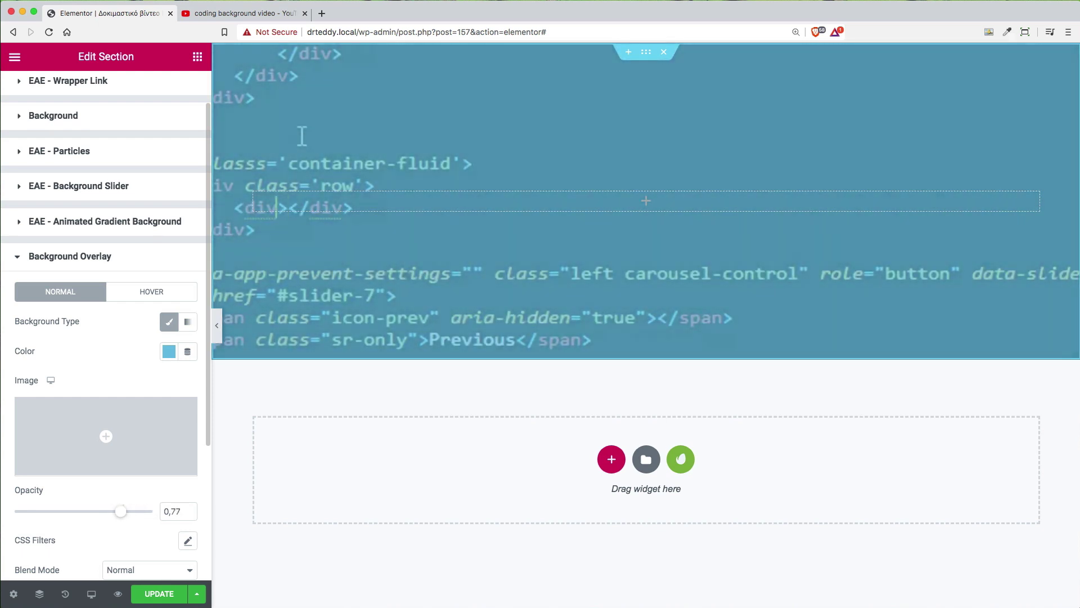
{"action": "key", "text": "Down"}
{"action": "key", "text": "Down"}
{"action": "key", "text": "Down"}
{"action": "key", "text": "Down"}
{"action": "key", "text": "Down"}
{"action": "key", "text": "Down"}
{"action": "key", "text": "Down"}
{"action": "key", "text": "Down"}
{"action": "key", "text": "Down"}
{"action": "key", "text": "Down"}
{"action": "key", "text": "Up"}
{"action": "key", "text": "Up"}
{"action": "key", "text": "Up"}
{"action": "key", "text": "Up"}
{"action": "key", "text": "Up"}
{"action": "key", "text": "Up"}
{"action": "key", "text": "Up"}
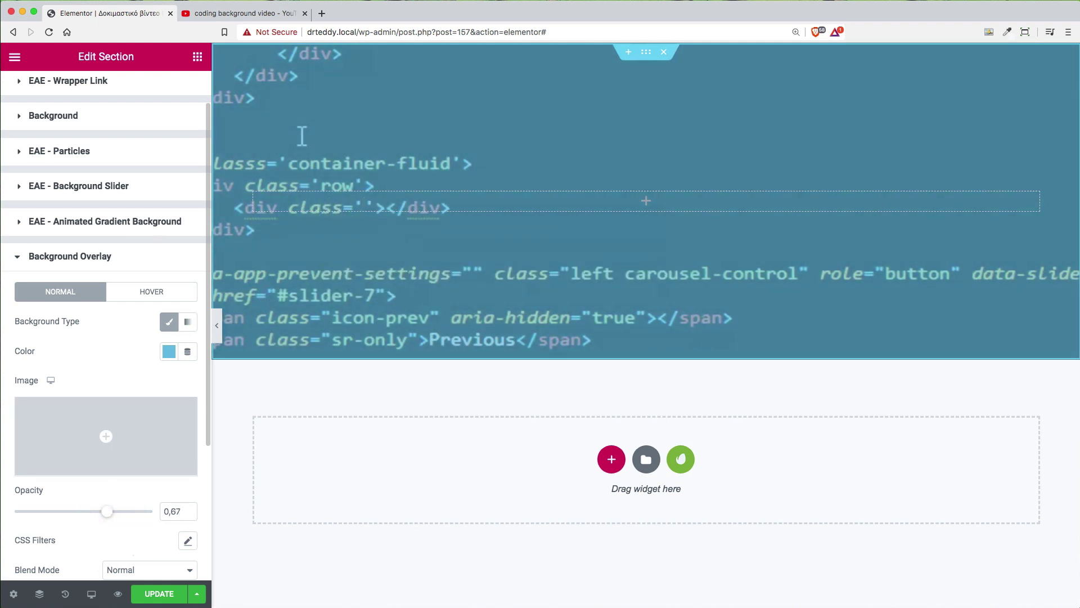
{"action": "key", "text": "Up"}
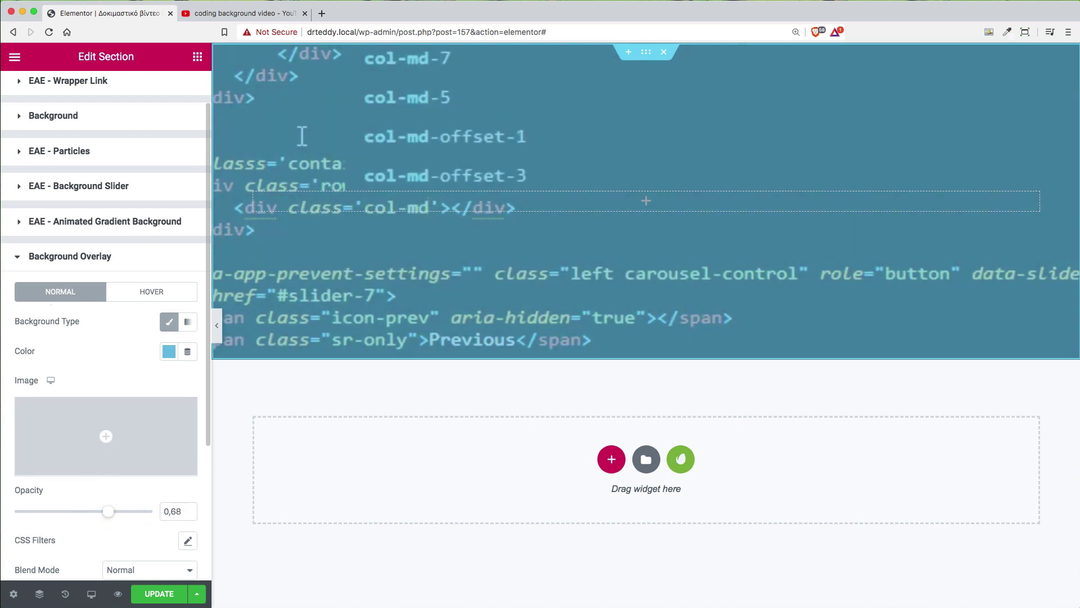
{"action": "left_click", "coordinate": [80, 255]}
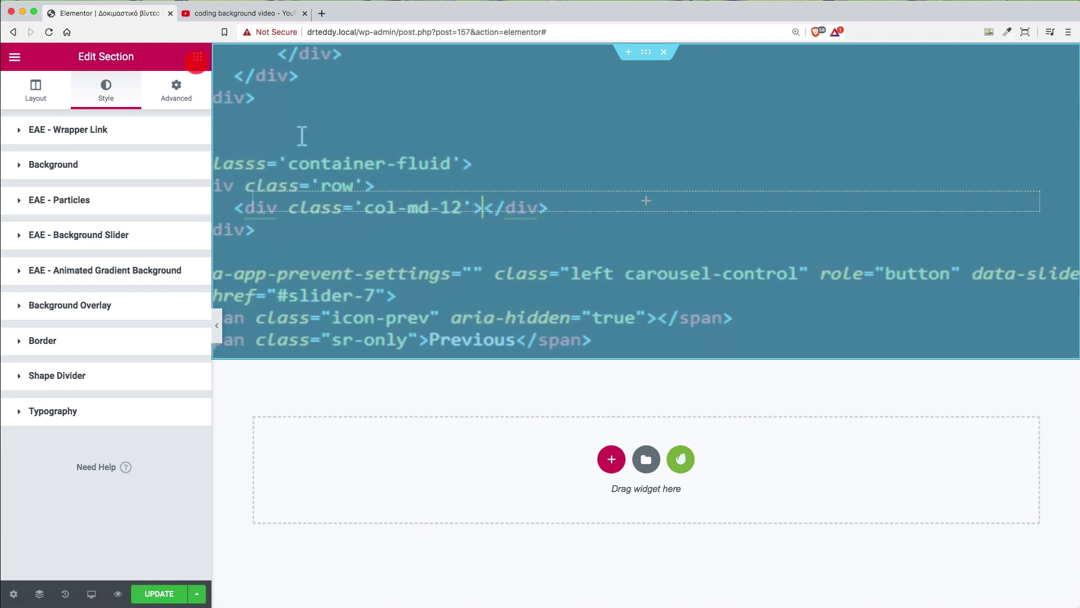
- Add a Heading widget to the video section with the title "Welcome to our page"
{"action": "left_click", "coordinate": [197, 57]}
{"action": "left_click_drag", "start_coordinate": [156, 188], "coordinate": [477, 205]}
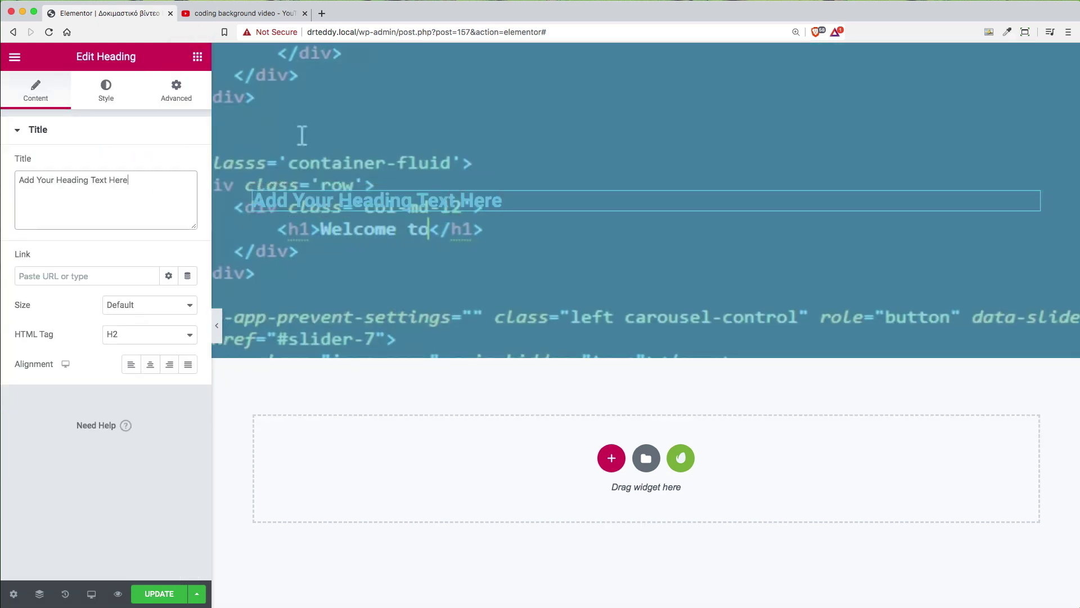
{"action": "triple_click", "coordinate": [137, 180]}
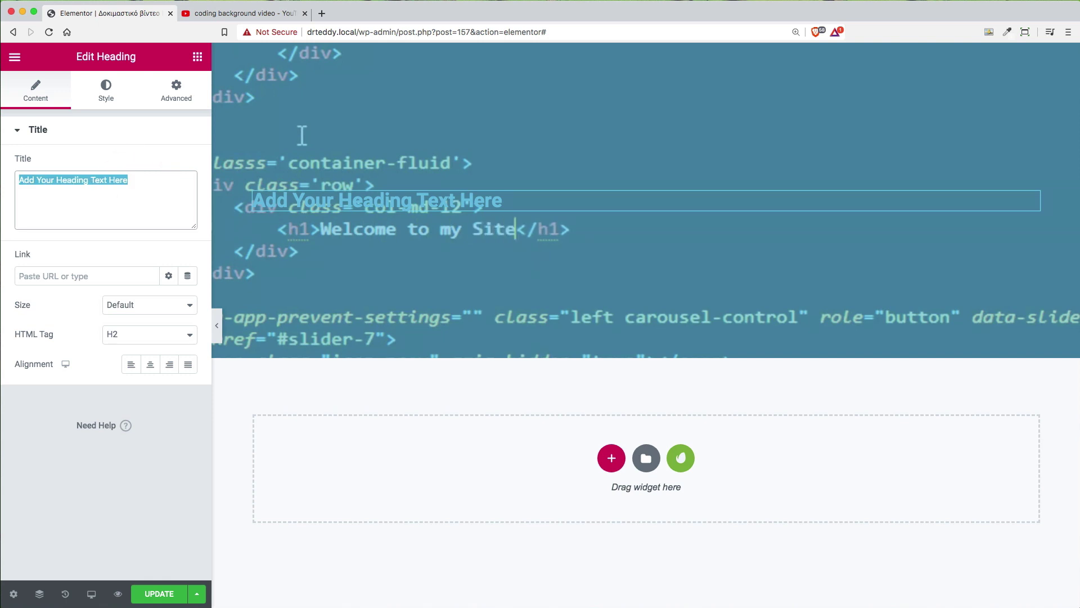
{"action": "type", "text": "\""}
{"action": "key", "text": "BackSpace"}
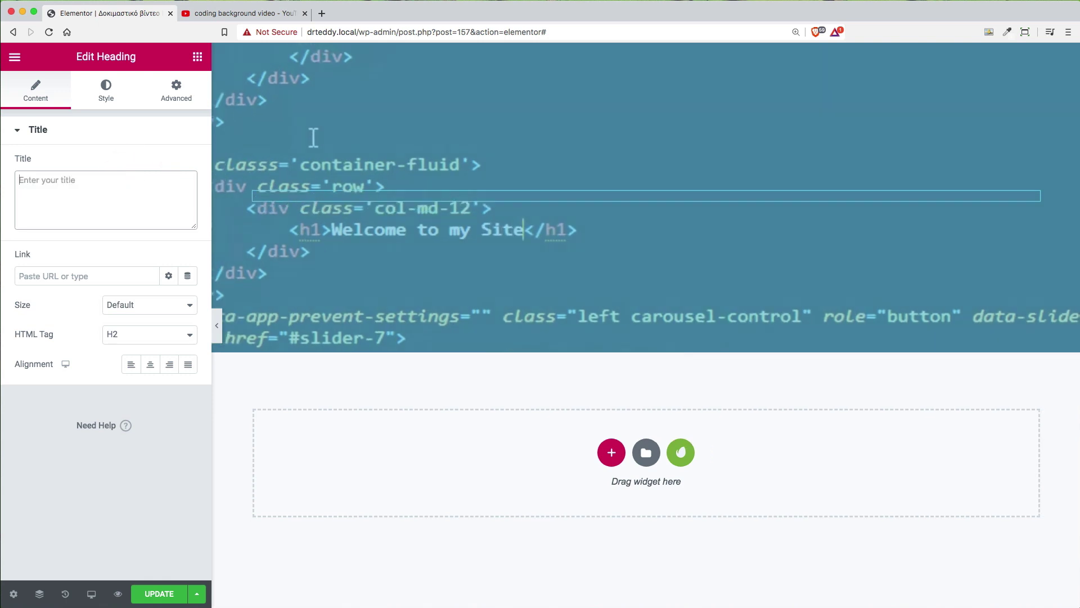
{"action": "type", "text": "Welcome to"}
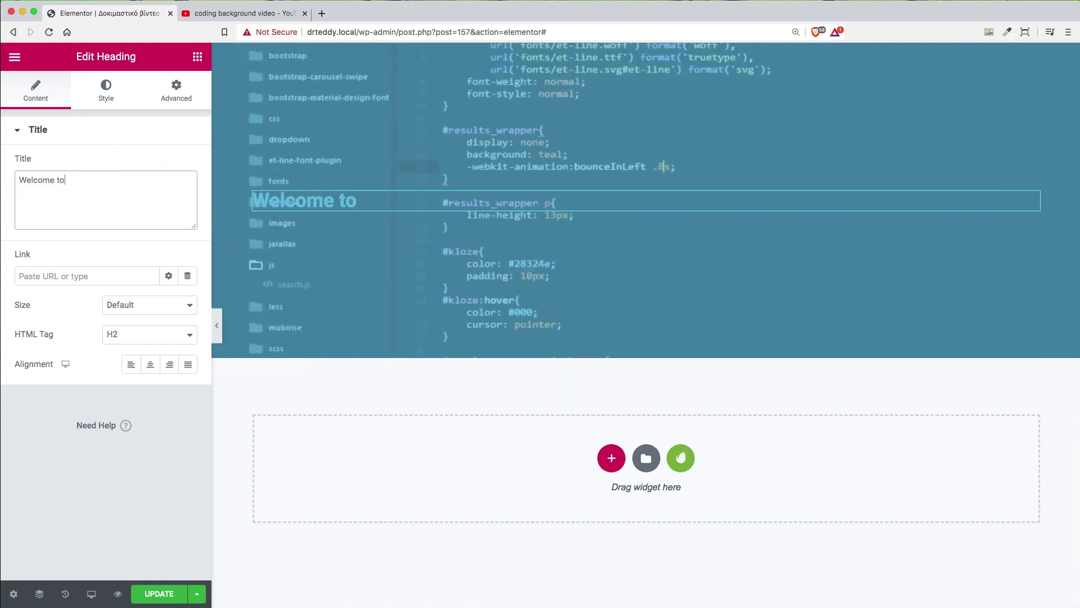
{"action": "type", "text": " our page"}
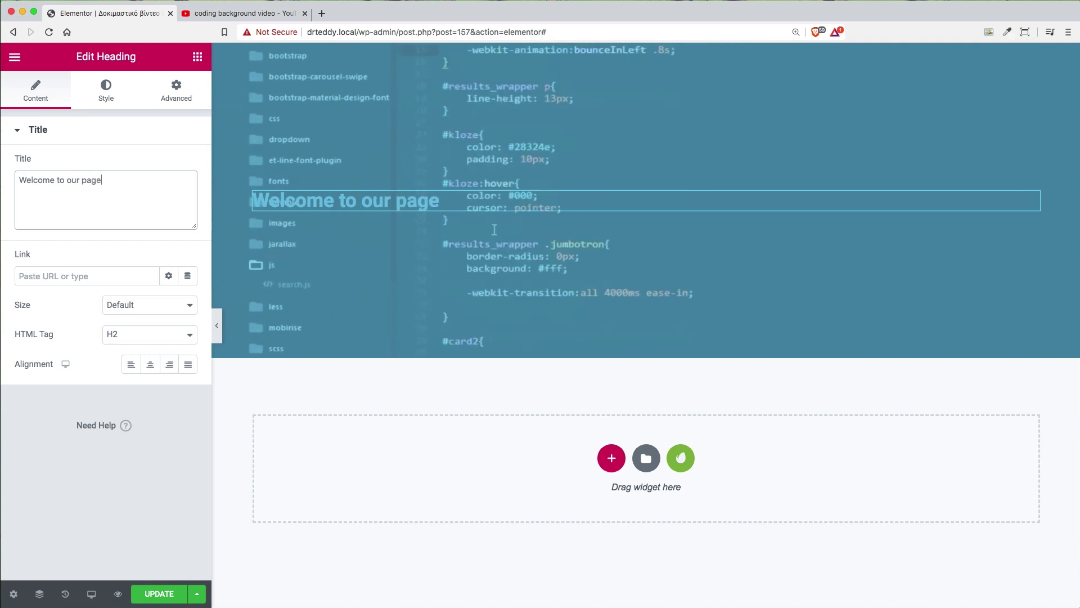
- Set the heading's HTML tag to H1 and center its alignment
{"action": "left_click", "coordinate": [145, 336]}
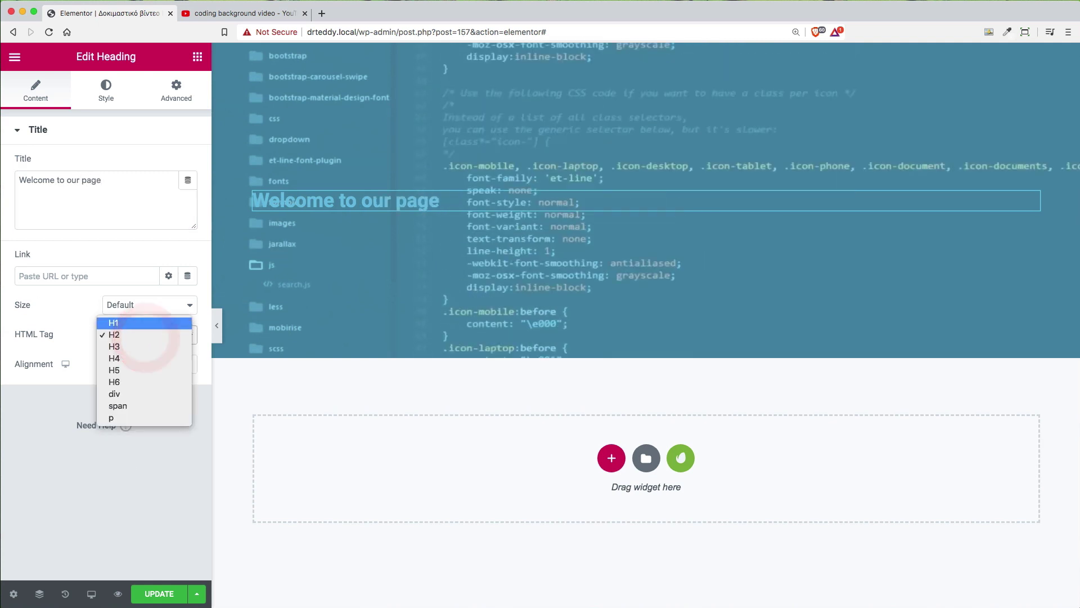
{"action": "left_click", "coordinate": [114, 322]}
{"action": "left_click", "coordinate": [147, 364]}
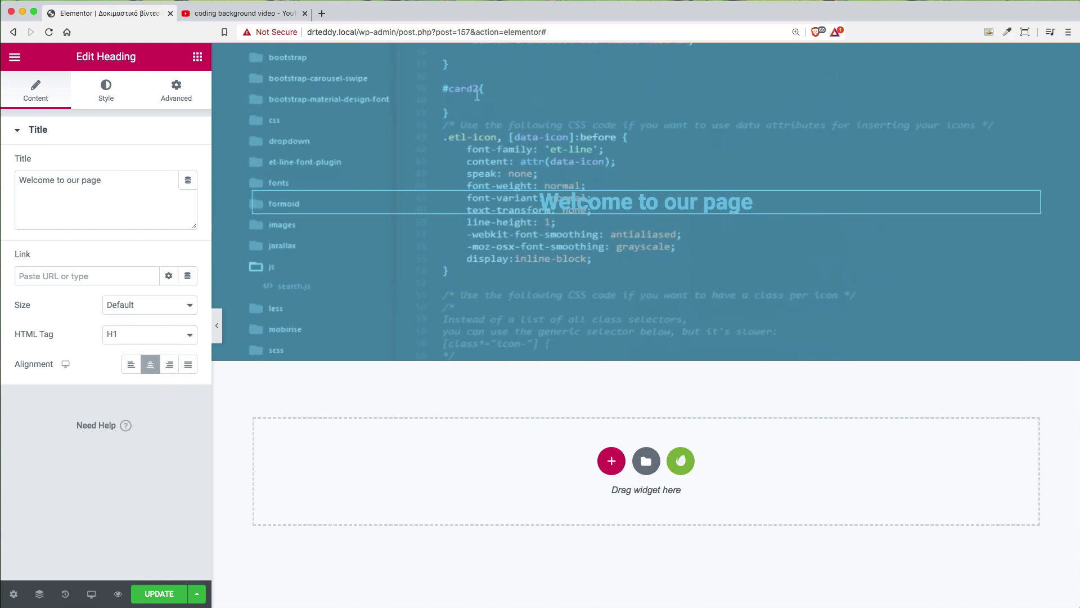
- Set the heading's text color to white #FFFFFF and close the color picker
{"action": "left_click", "coordinate": [105, 90]}
{"action": "left_click", "coordinate": [169, 165]}
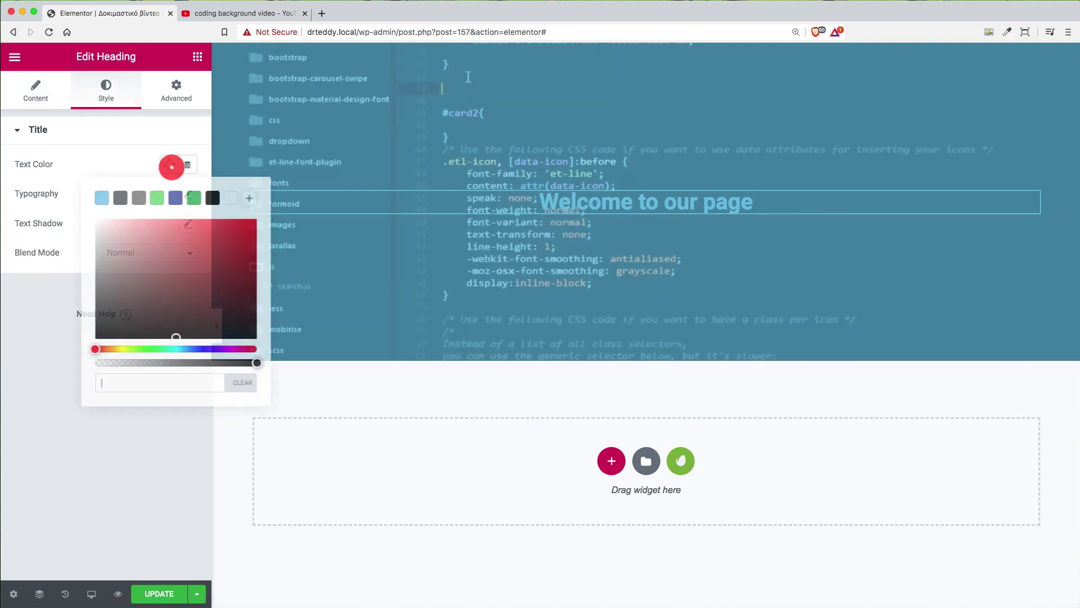
{"action": "left_click", "coordinate": [231, 198]}
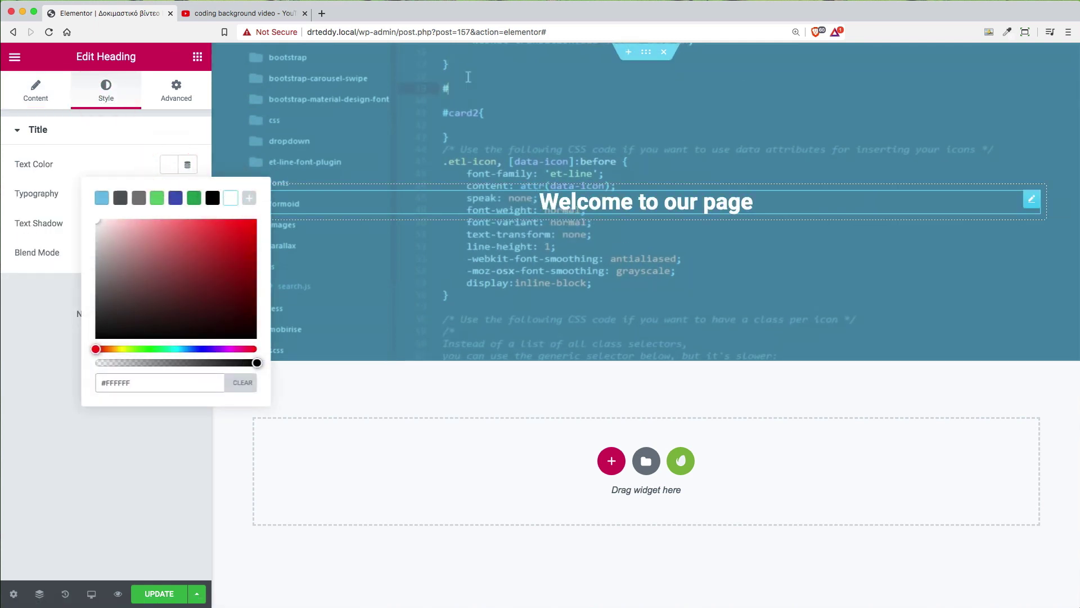
{"action": "left_click", "coordinate": [125, 138]}
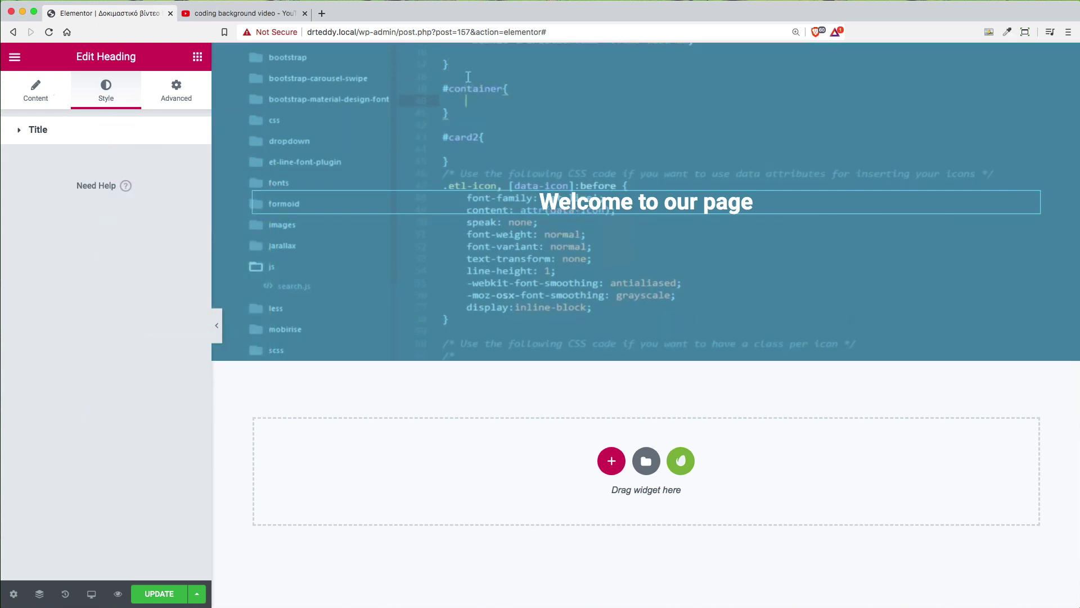
- Set the heading's typography size to 53 px and close the typography settings
{"action": "left_click", "coordinate": [35, 89]}
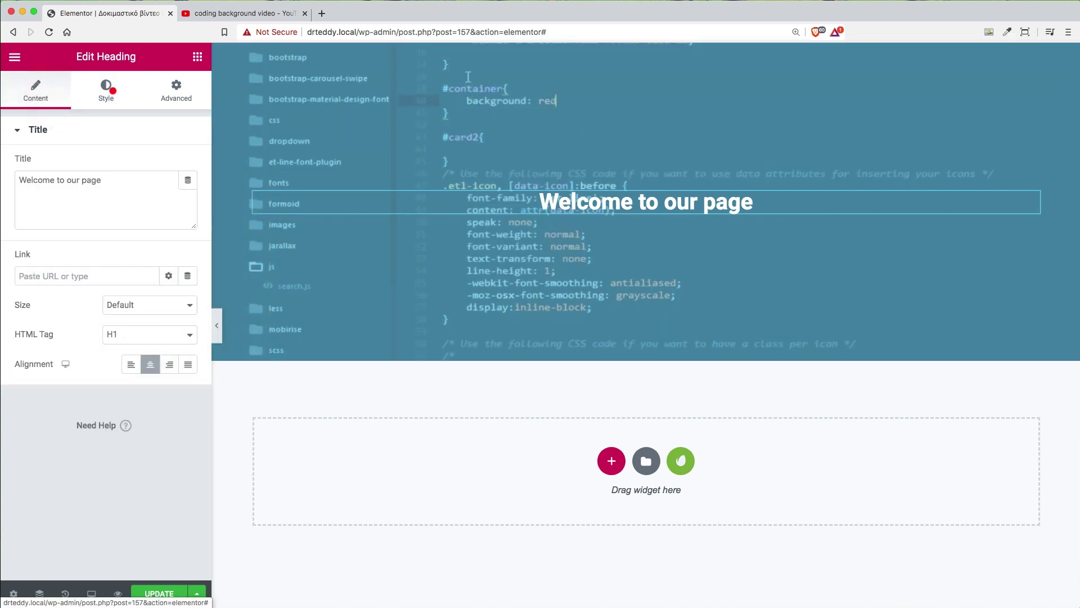
{"action": "left_click", "coordinate": [106, 89]}
{"action": "left_click", "coordinate": [188, 194]}
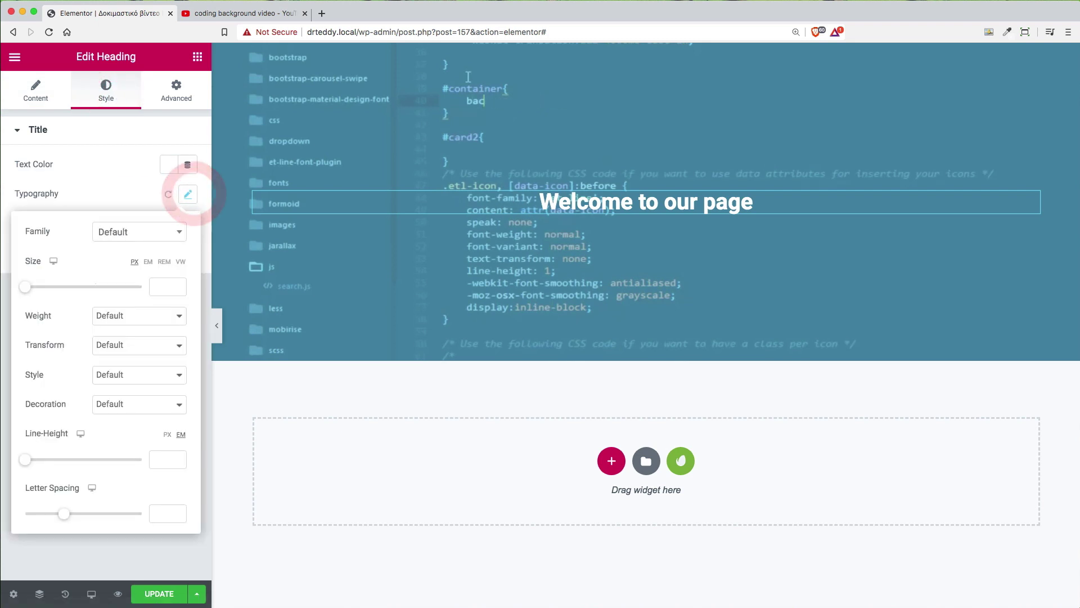
{"action": "left_click_drag", "start_coordinate": [42, 286], "coordinate": [55, 287]}
{"action": "left_click", "coordinate": [55, 286]}
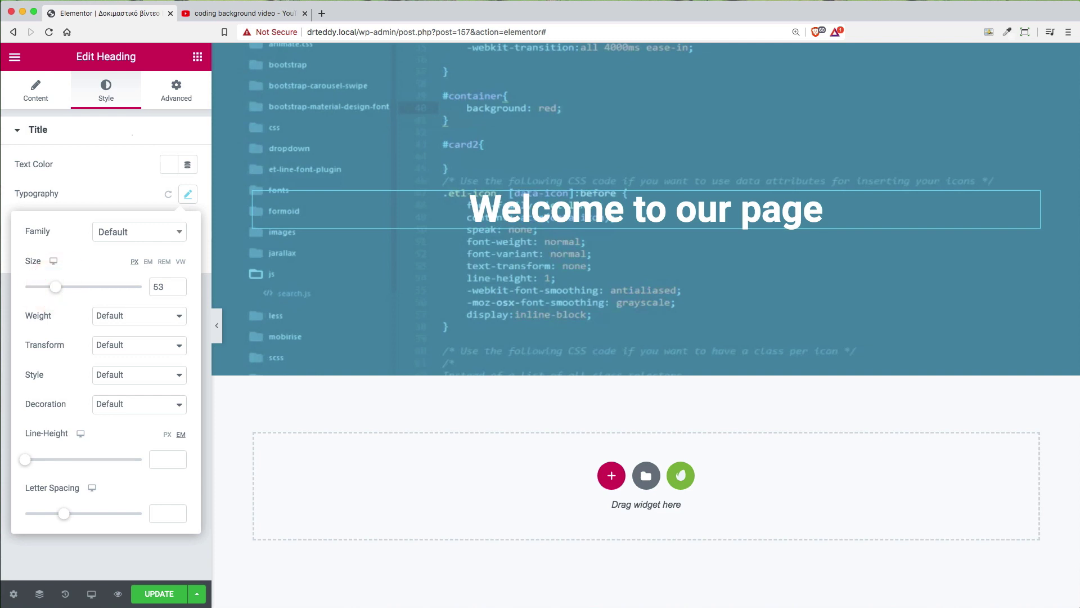
{"action": "left_click", "coordinate": [133, 128]}
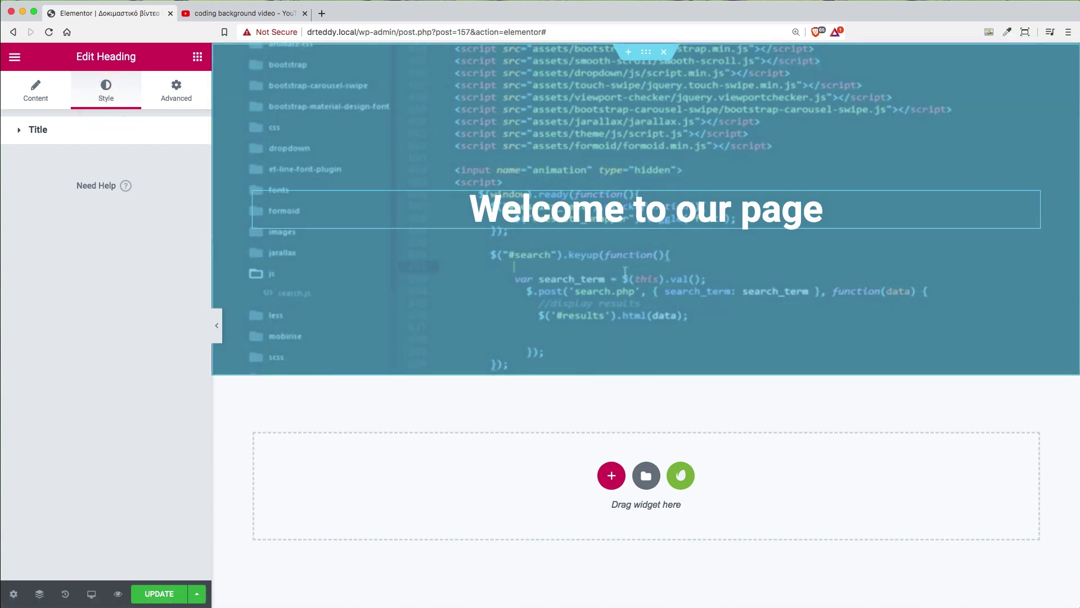
- Open the video section's Background style settings and review the video link, timing, playback and fallback options
{"action": "left_click", "coordinate": [647, 51]}
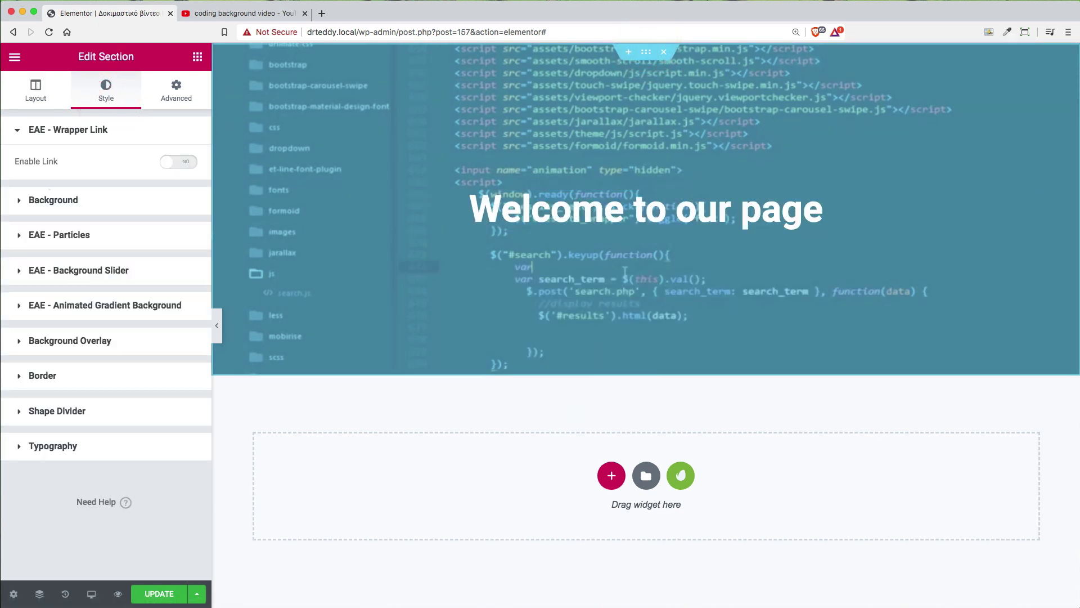
{"action": "left_click", "coordinate": [53, 201]}
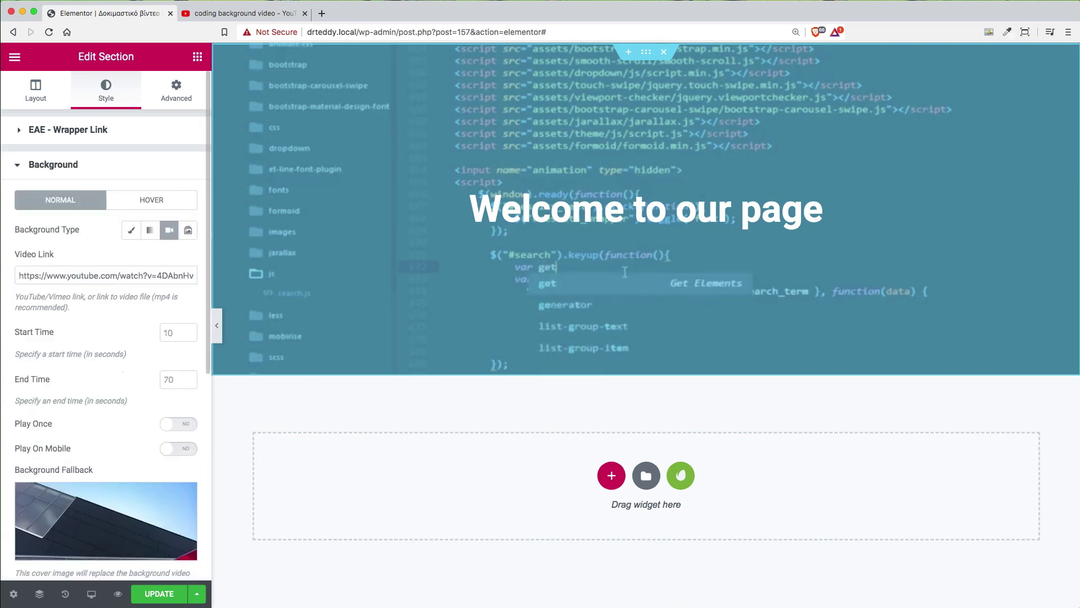
{"action": "scroll", "coordinate": [106, 327], "scroll_direction": "down", "scroll_amount": 5}
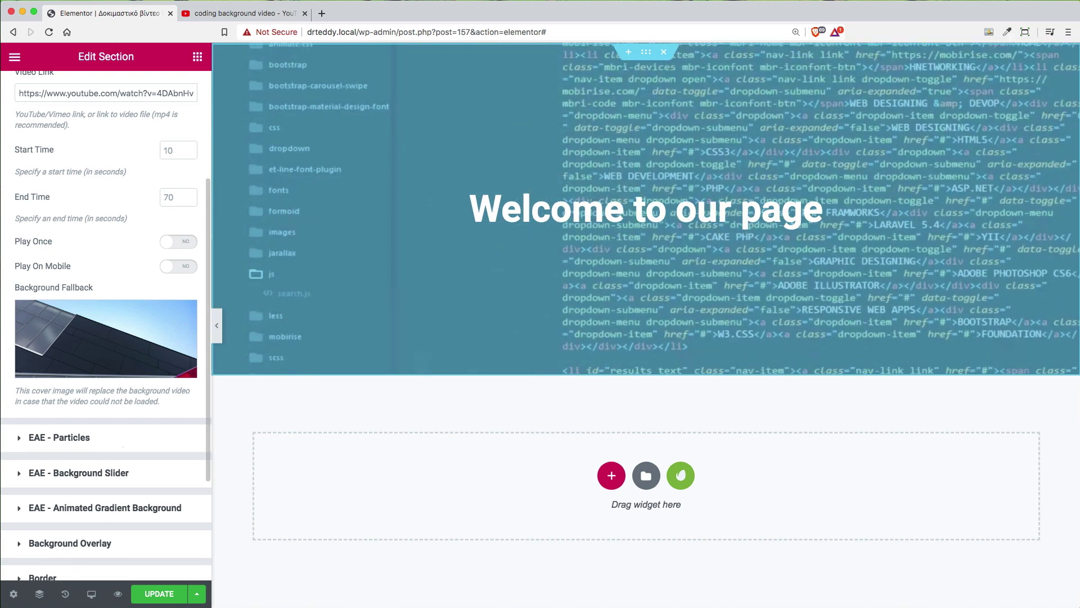
{"action": "scroll", "coordinate": [105, 338], "scroll_direction": "up", "scroll_amount": 3}
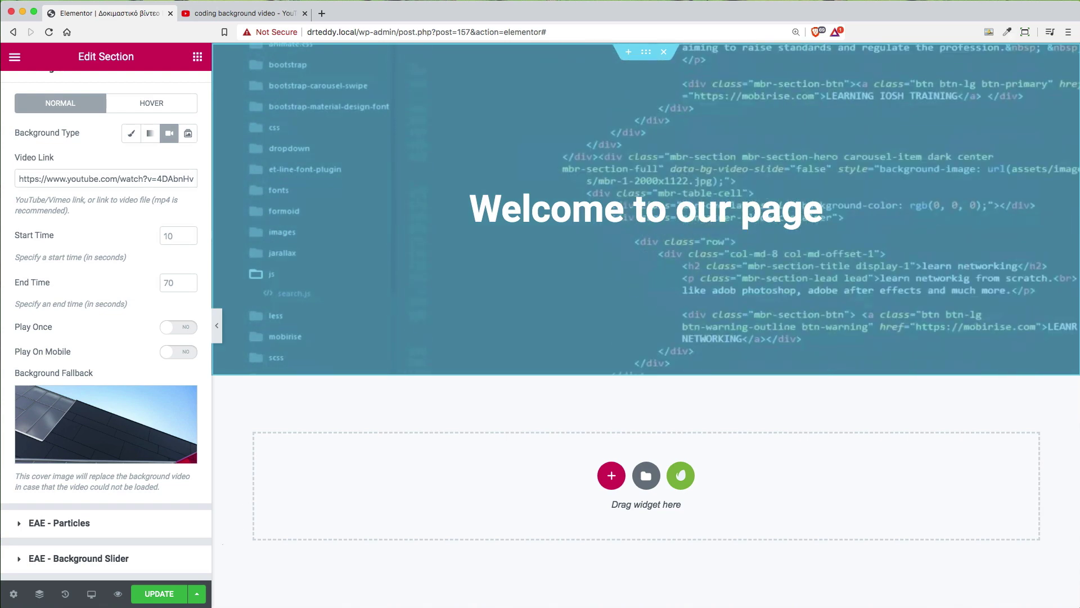
- Preview the page in the tablet (768px) and mobile (360px) responsive layouts, checking the heading and video section
{"action": "left_click", "coordinate": [92, 594]}
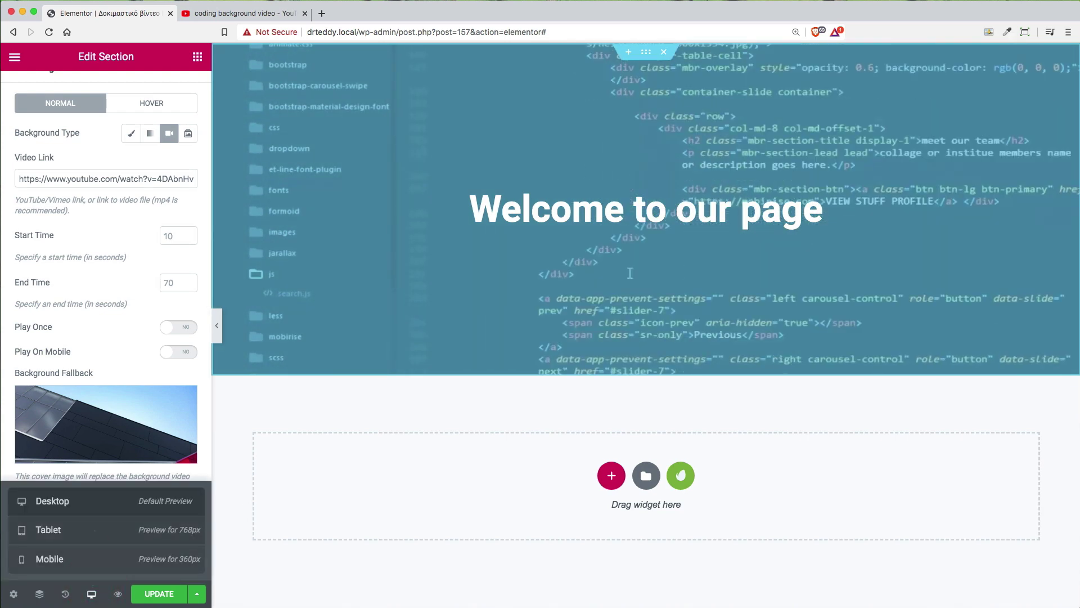
{"action": "left_click", "coordinate": [89, 530]}
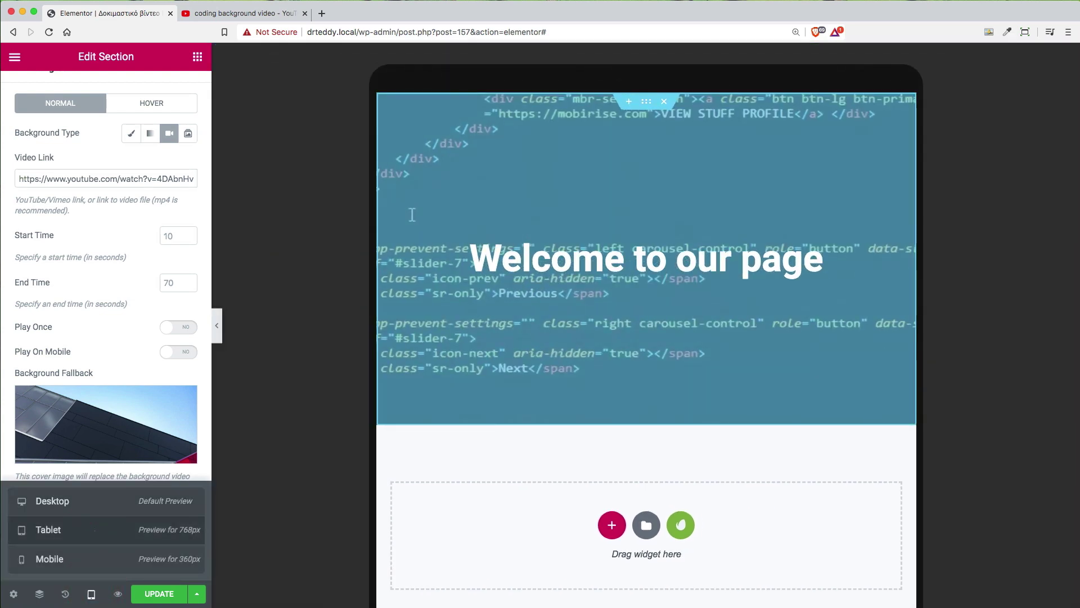
{"action": "left_click", "coordinate": [96, 500]}
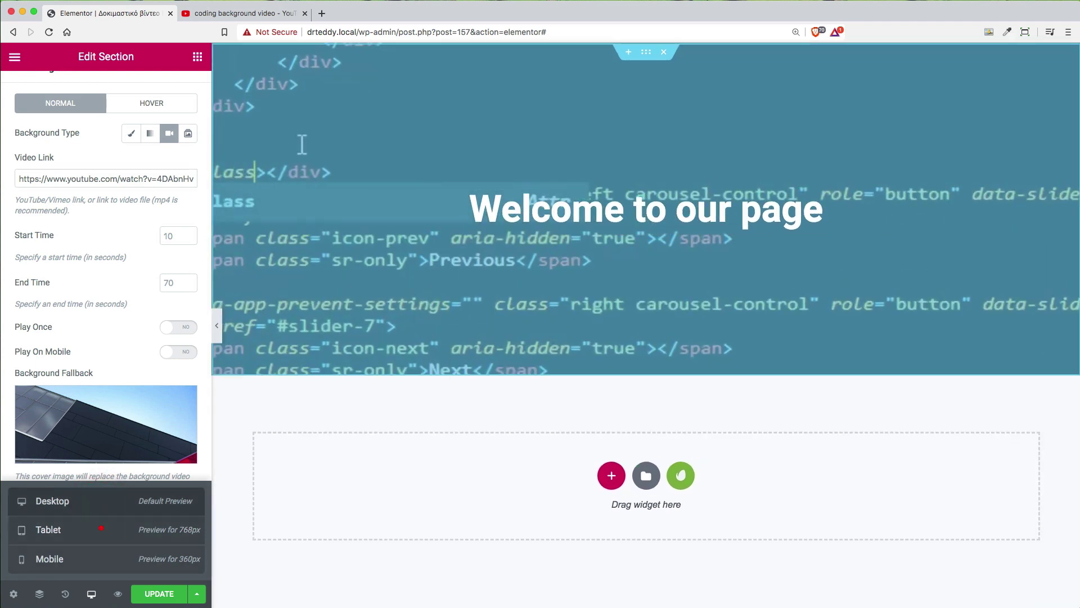
{"action": "left_click", "coordinate": [96, 530]}
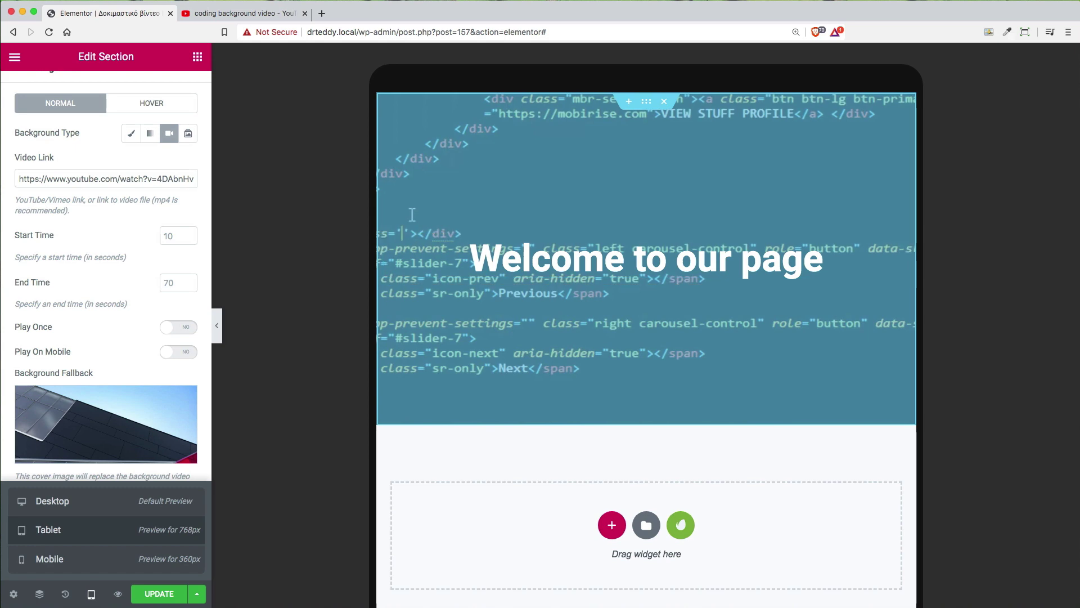
{"action": "scroll", "coordinate": [411, 197], "scroll_direction": "down", "scroll_amount": 1}
{"action": "scroll", "coordinate": [410, 190], "scroll_direction": "down", "scroll_amount": 5}
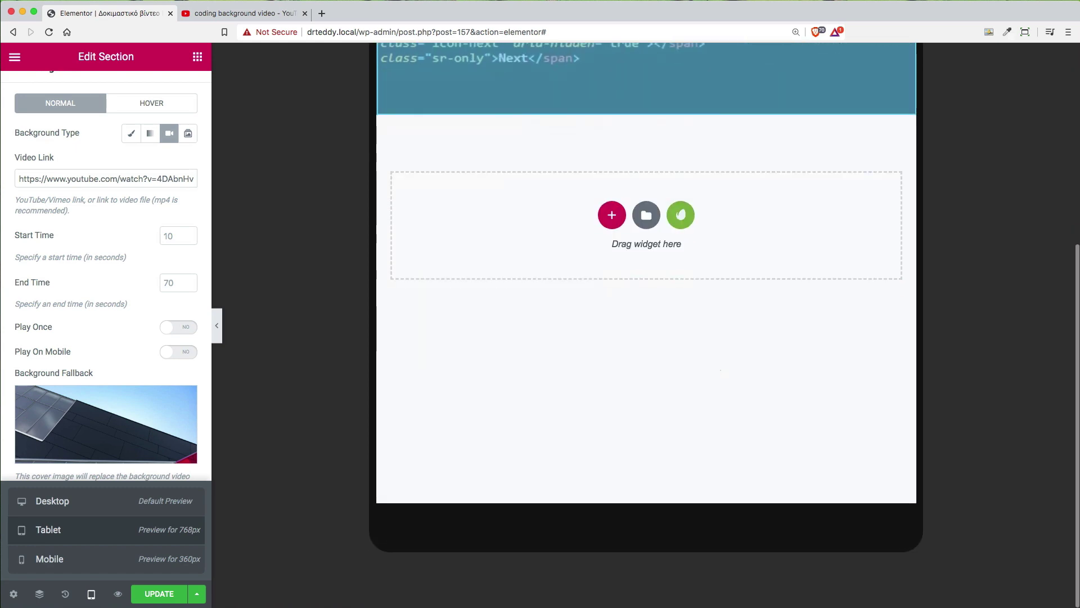
{"action": "scroll", "coordinate": [410, 190], "scroll_direction": "up", "scroll_amount": 5}
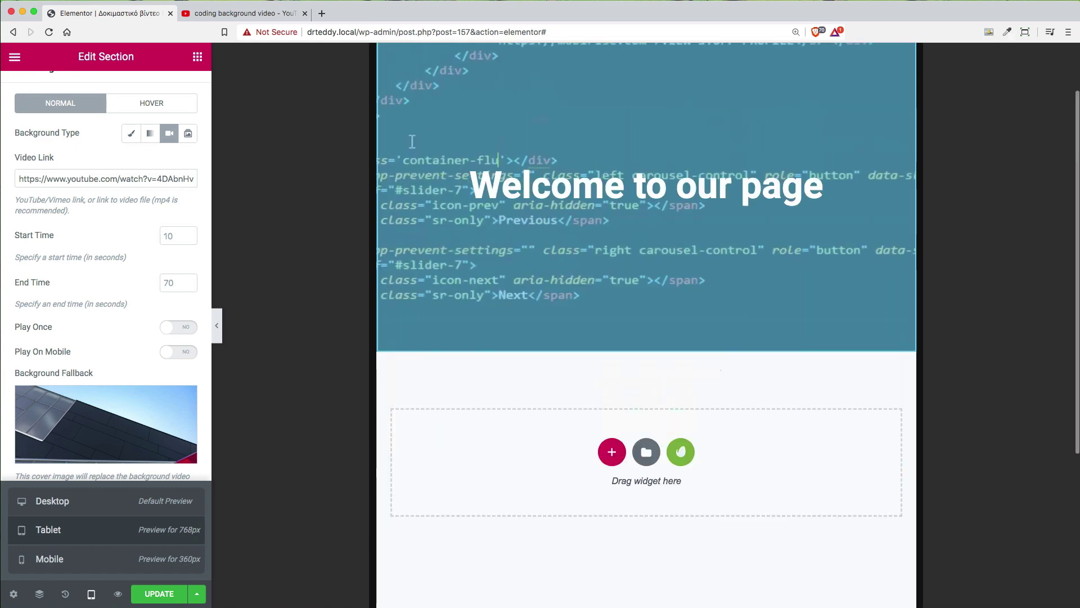
{"action": "left_click", "coordinate": [84, 558]}
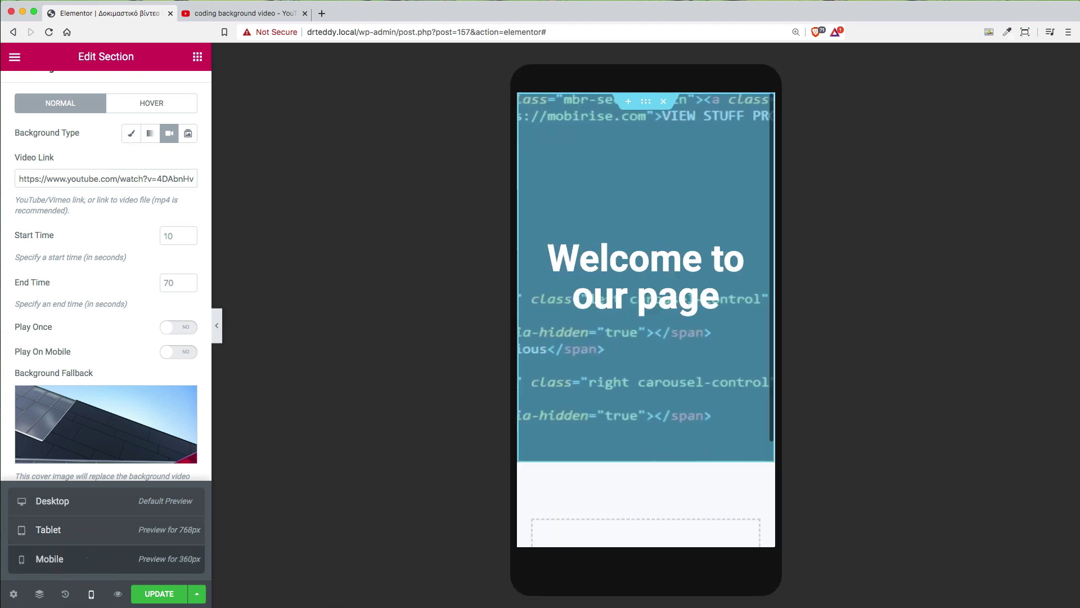
{"action": "scroll", "coordinate": [646, 303], "scroll_direction": "down", "scroll_amount": 3}
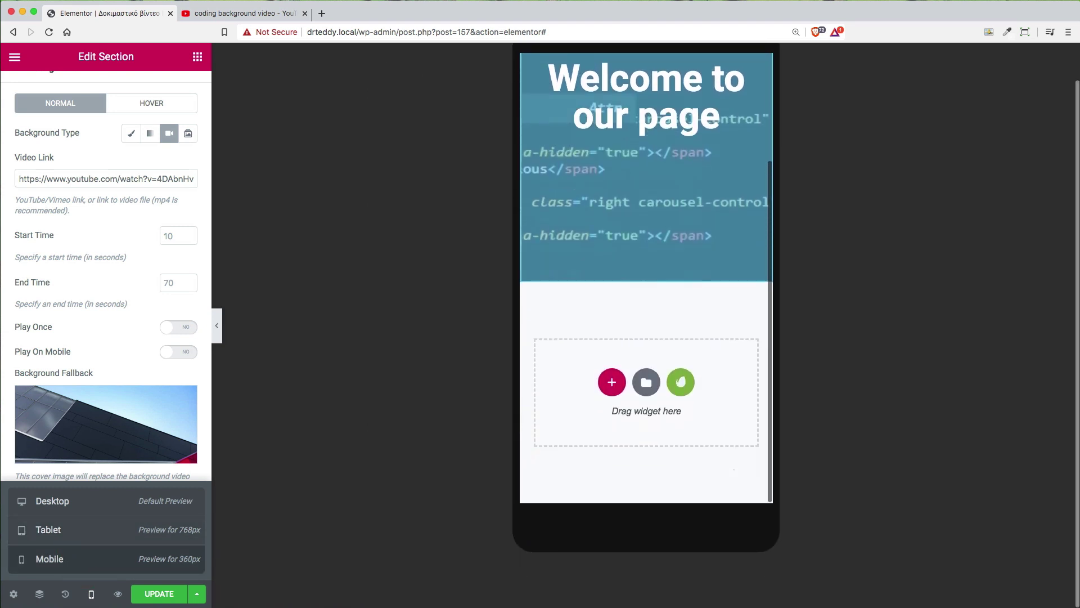
{"action": "scroll", "coordinate": [646, 304], "scroll_direction": "up", "scroll_amount": 2}
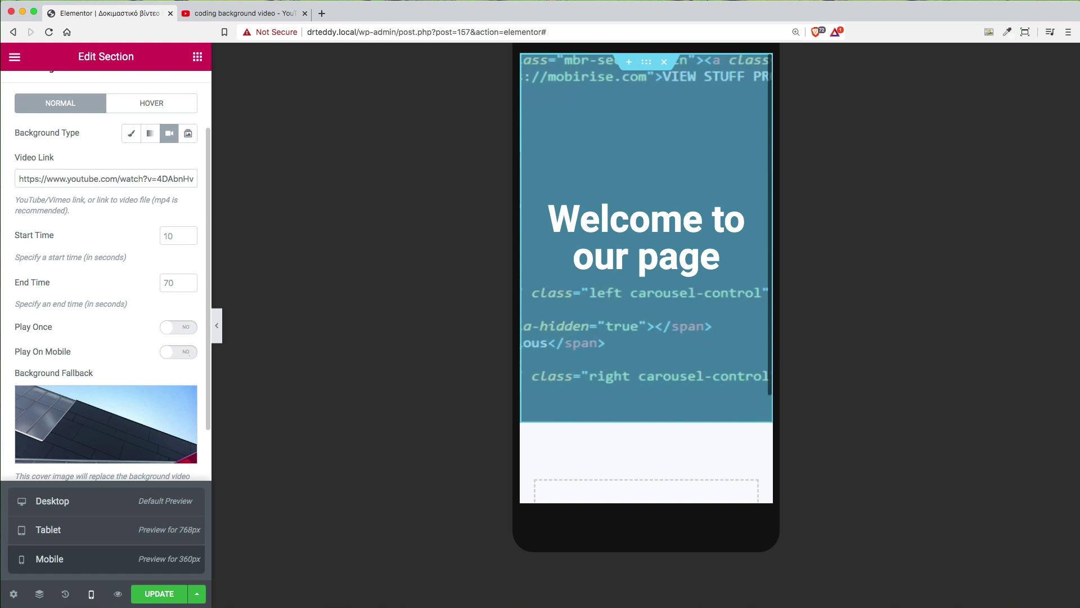
- Enable Play On Mobile for the section's background video and save the page
{"action": "left_click", "coordinate": [170, 354]}
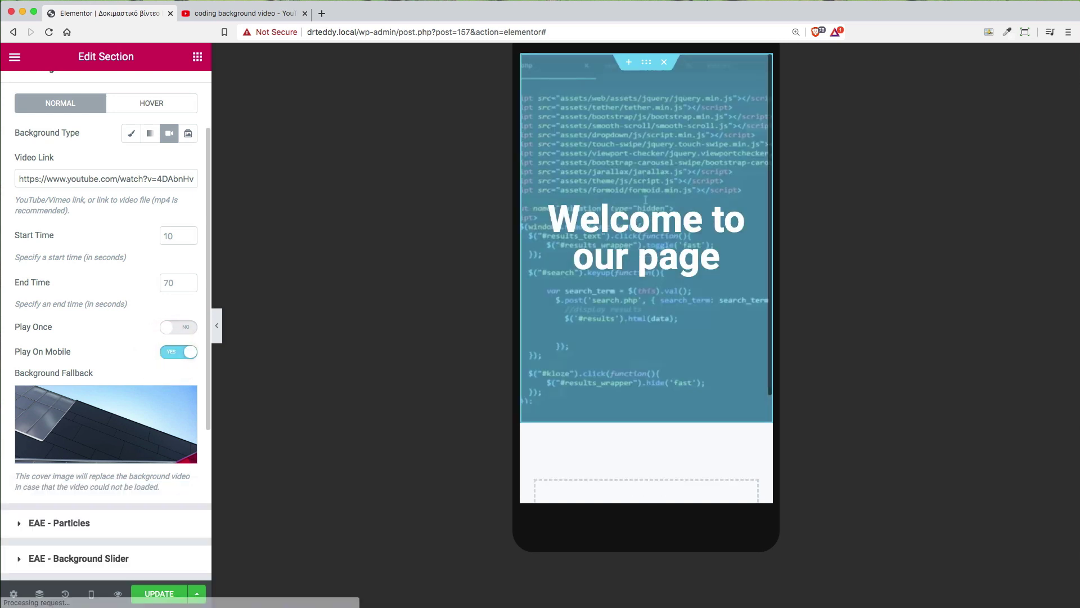
{"action": "key", "text": "super+s"}
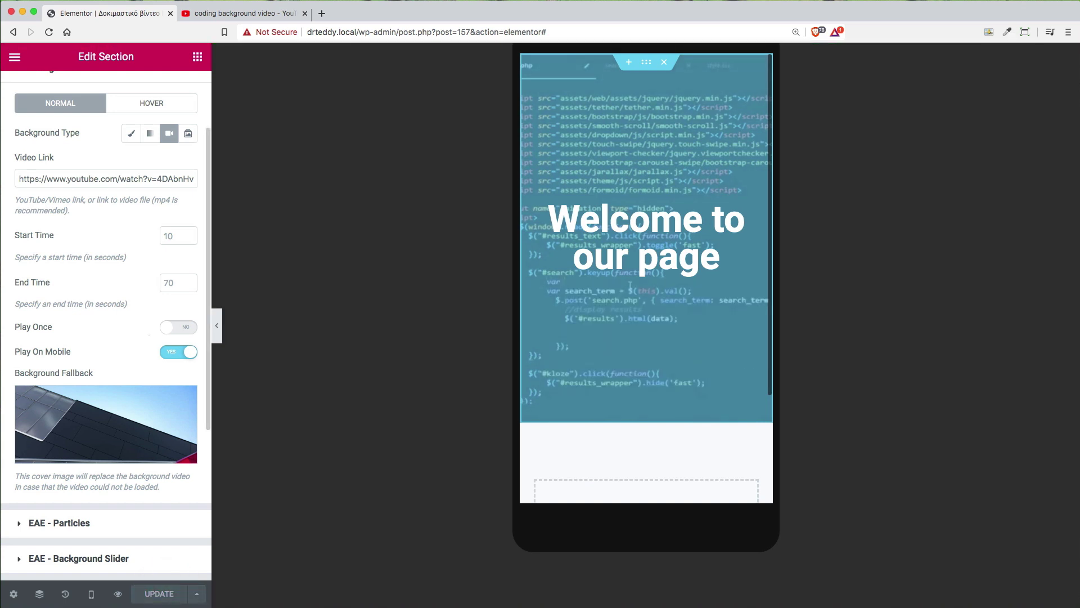
- Turn off Play On Mobile for the background video and switch the responsive preview to tablet
{"action": "left_click", "coordinate": [177, 351]}
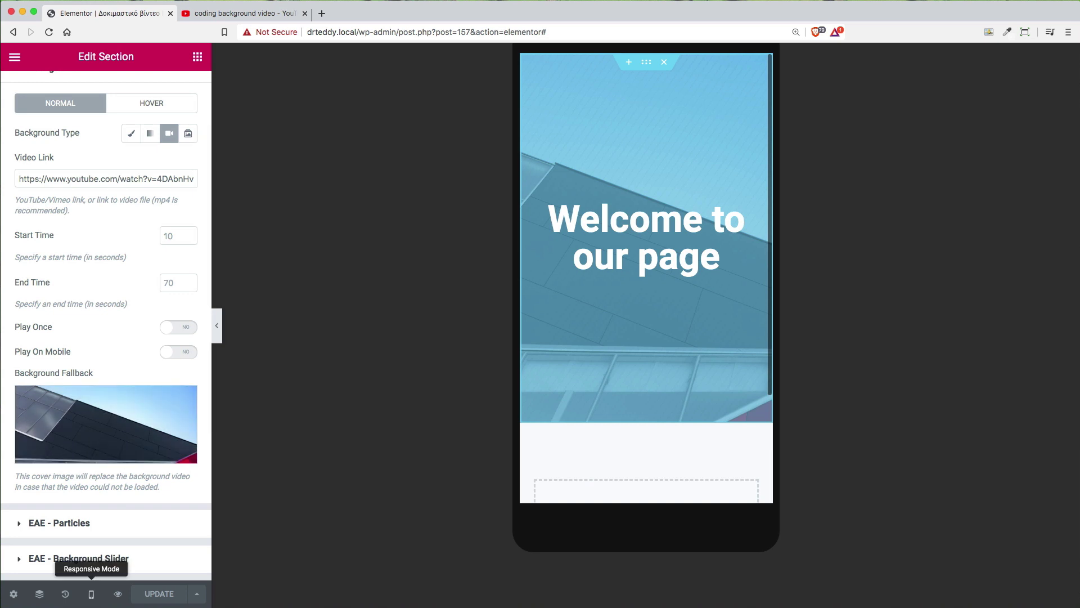
{"action": "mouse_move", "coordinate": [91, 595]}
{"action": "left_click", "coordinate": [91, 529]}
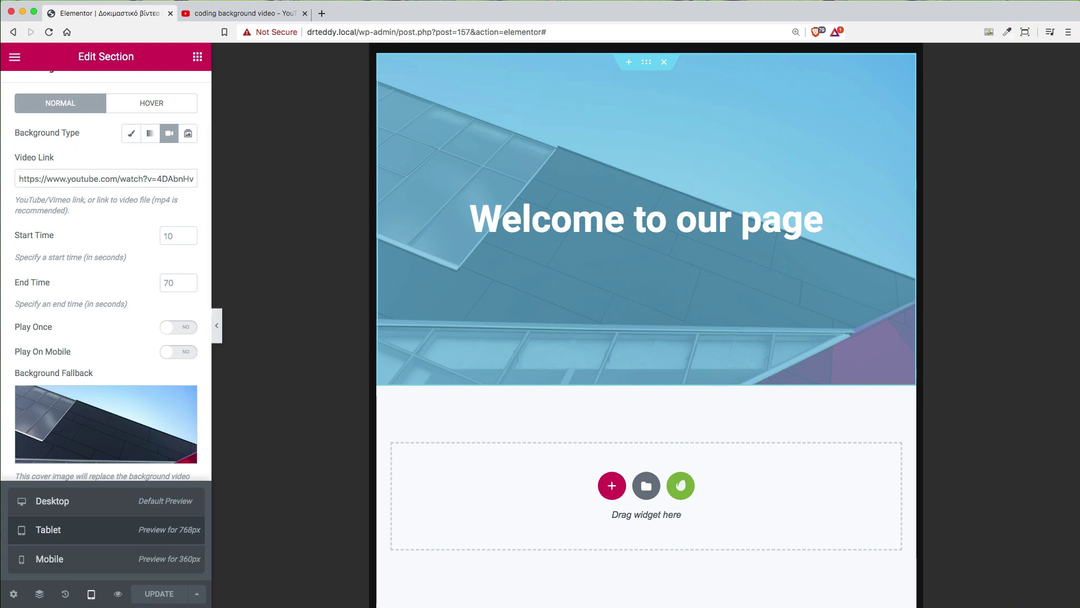
- Open the published page from the editor in a new browser tab and switch to it
{"action": "left_click", "coordinate": [15, 57]}
{"action": "right_click", "coordinate": [86, 420]}
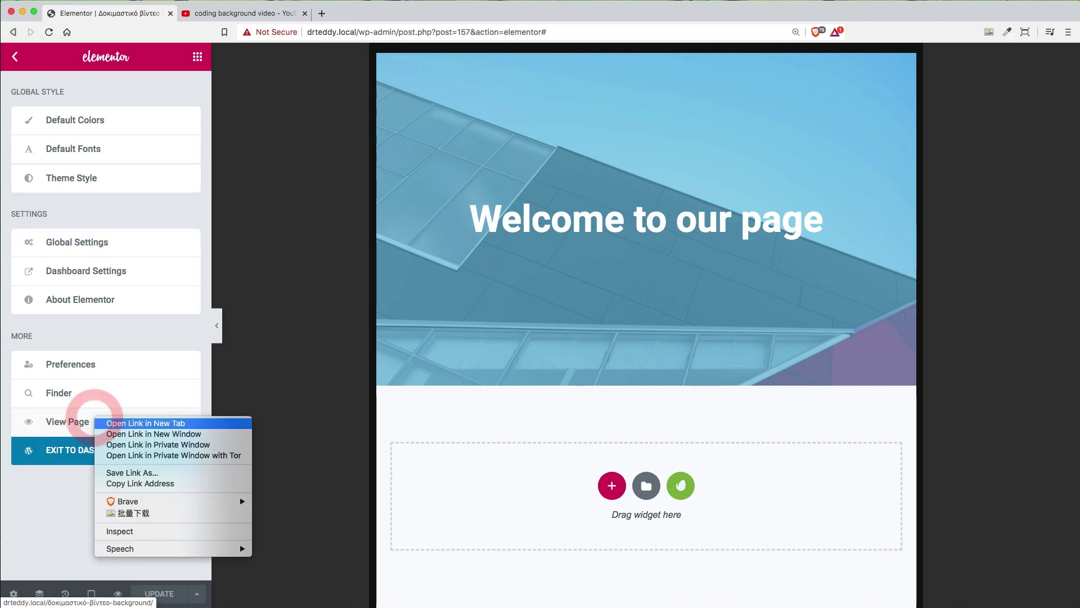
{"action": "left_click", "coordinate": [198, 422]}
{"action": "left_click", "coordinate": [231, 13]}
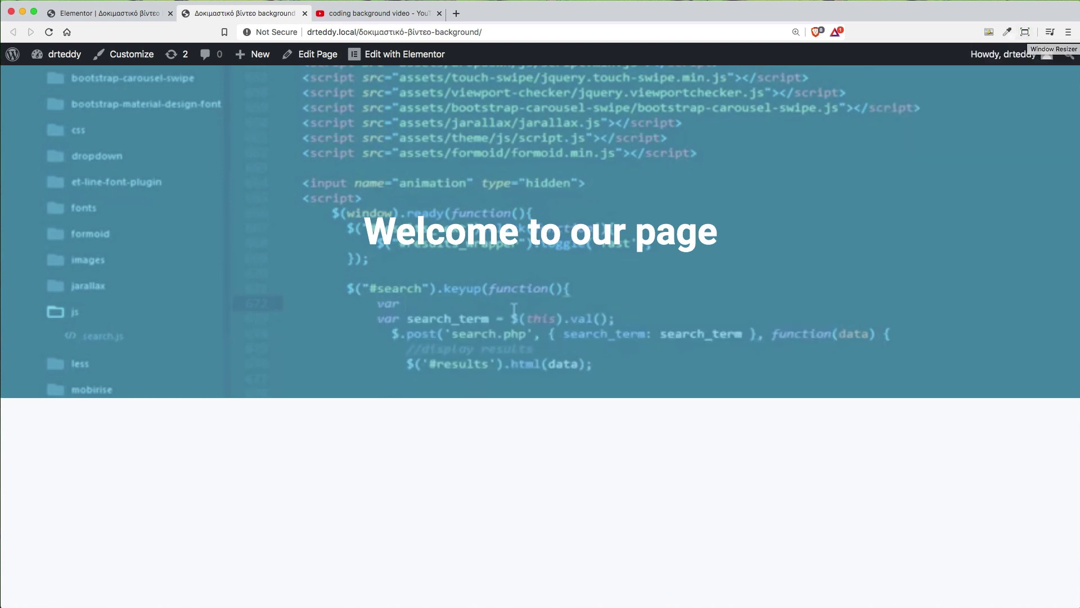
- Inspect the live page with the browser's developer tools and turn on device emulation
{"action": "right_click", "coordinate": [714, 270]}
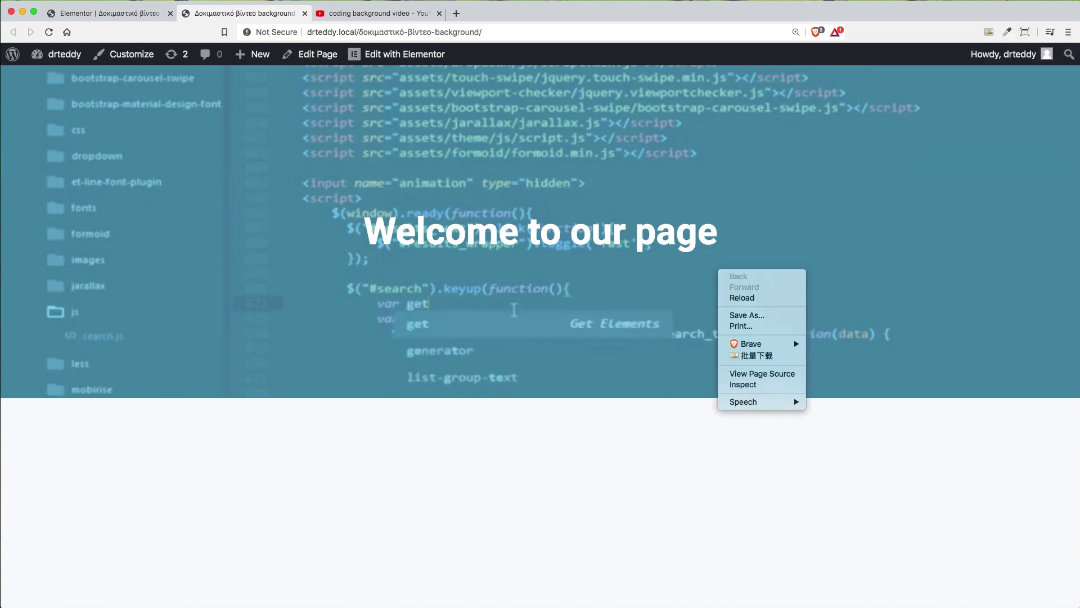
{"action": "left_click", "coordinate": [762, 379]}
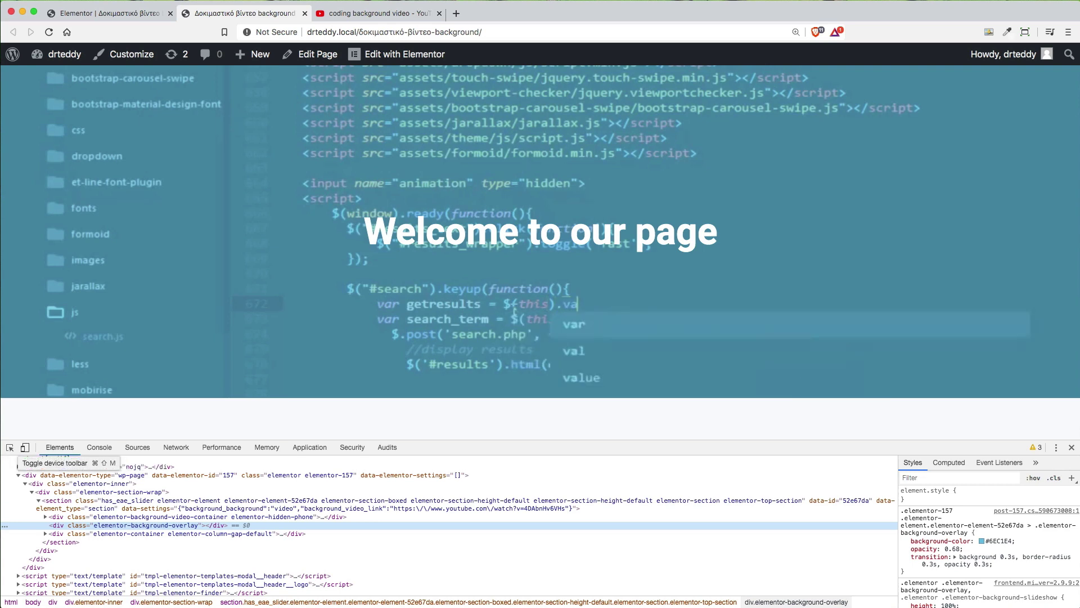
{"action": "left_click", "coordinate": [25, 447]}
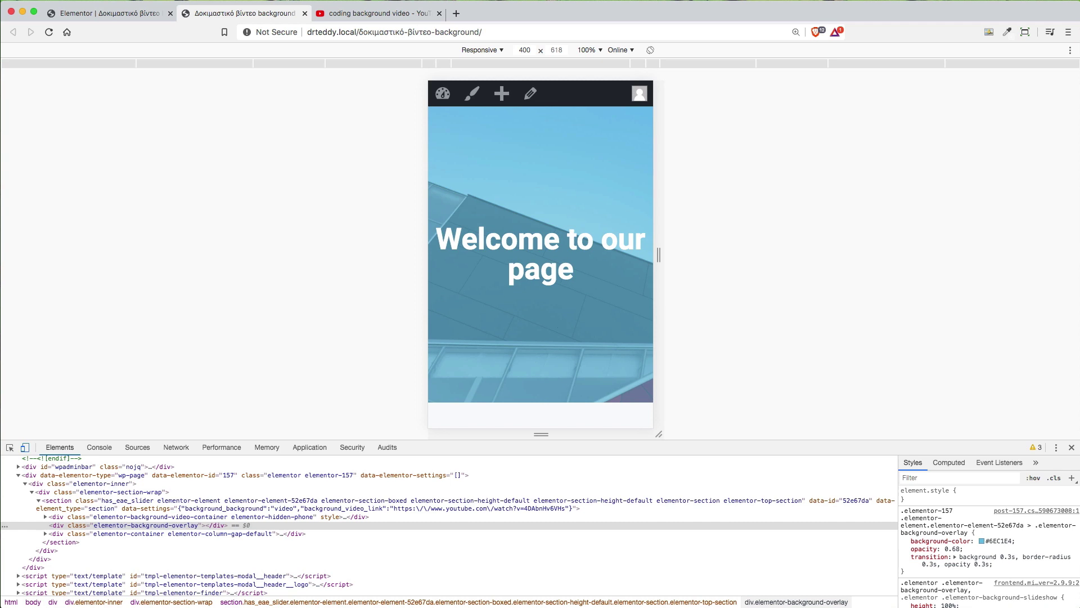
- Preview the live page as iPad, iPad Pro and iPhone X to compare the section's background on each device
{"action": "left_click", "coordinate": [491, 49]}
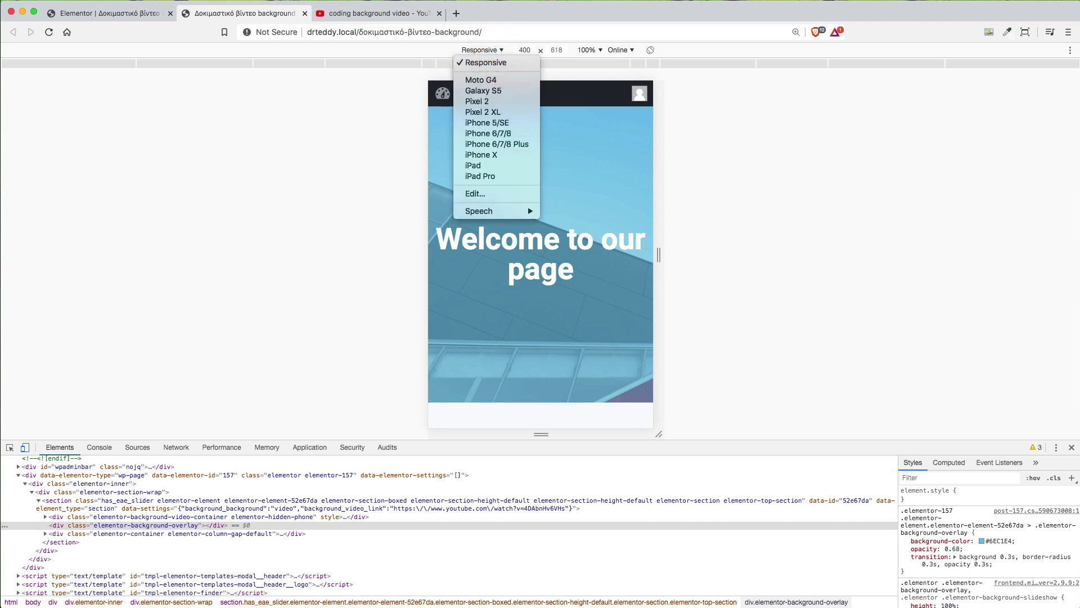
{"action": "left_click", "coordinate": [497, 166]}
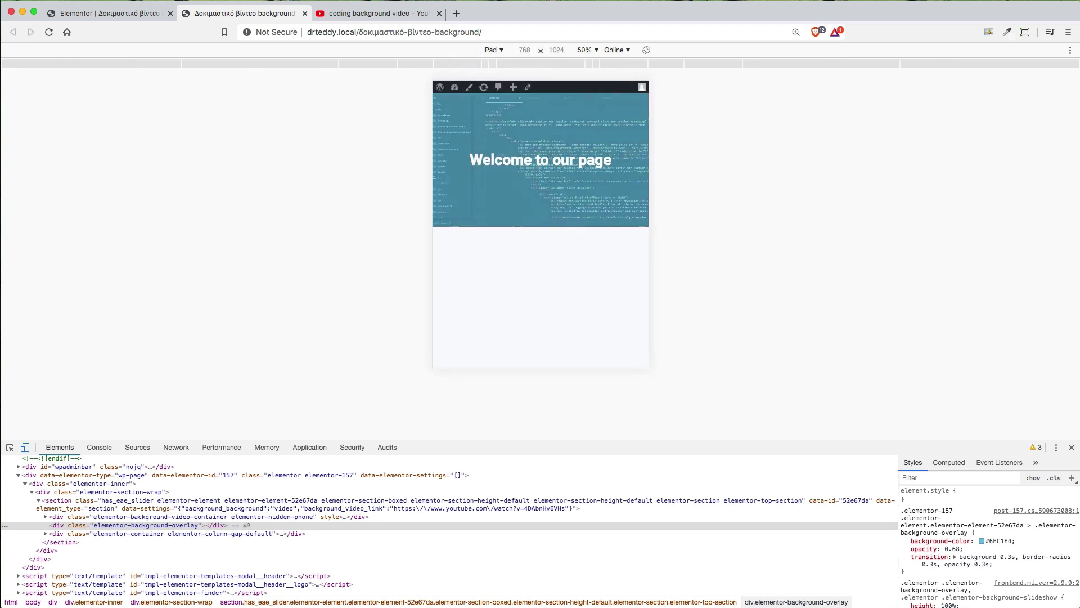
{"action": "left_click", "coordinate": [493, 50]}
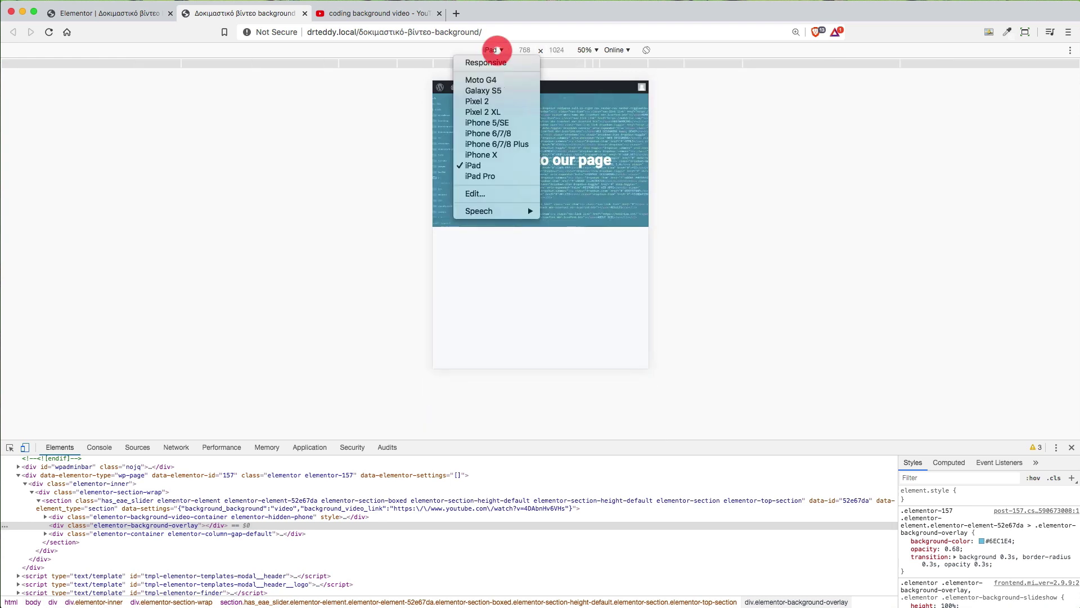
{"action": "left_click", "coordinate": [481, 176]}
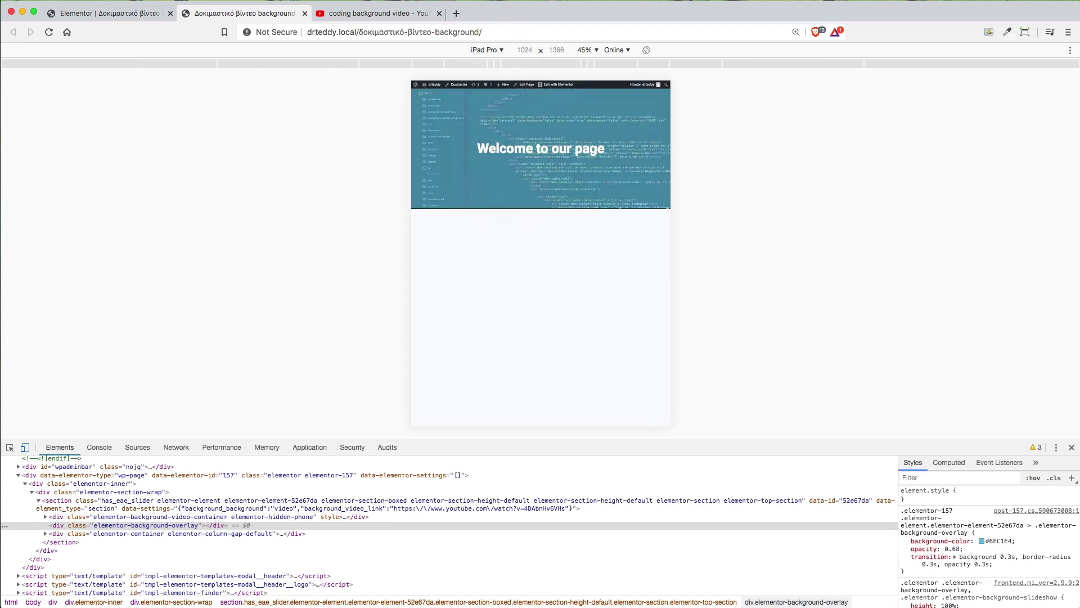
{"action": "left_click", "coordinate": [489, 49]}
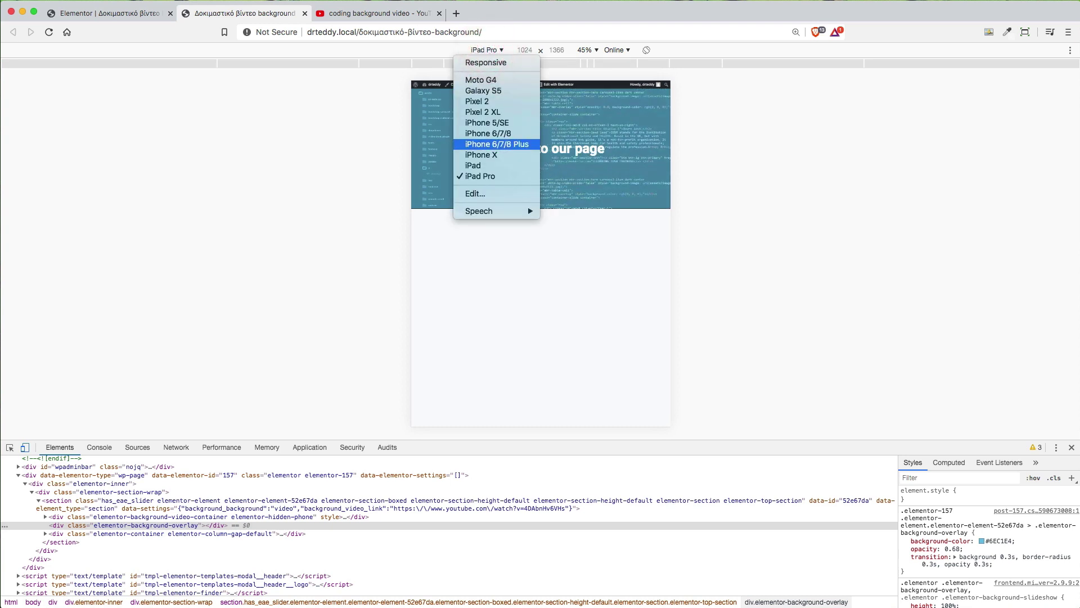
{"action": "left_click", "coordinate": [481, 154]}
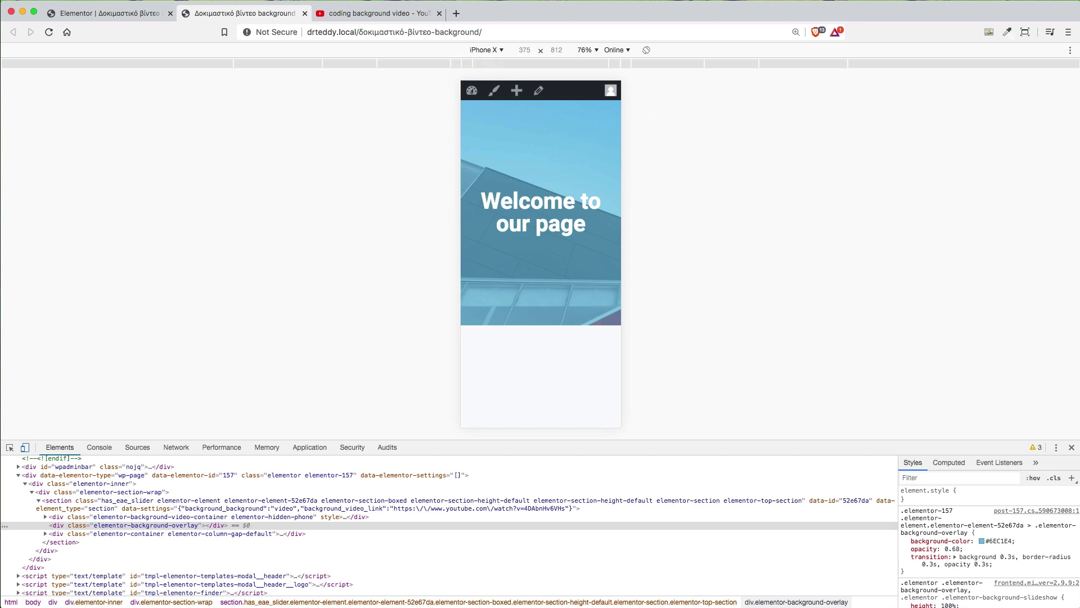
- Return to the Elementor editor, enable Play On Mobile for the section's background video and save the page
{"action": "left_click", "coordinate": [107, 13]}
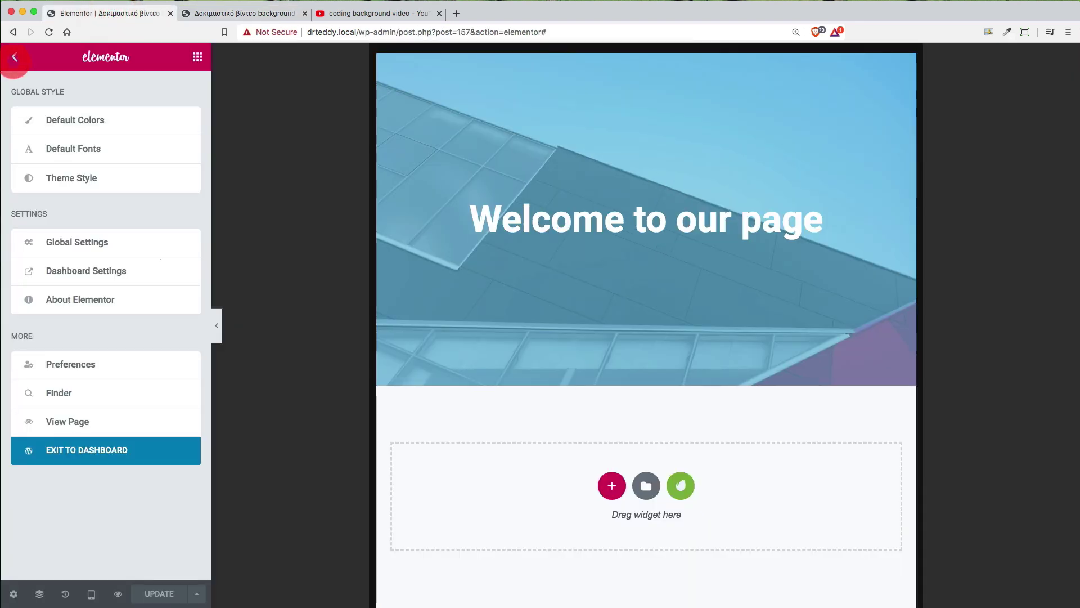
{"action": "left_click", "coordinate": [15, 57]}
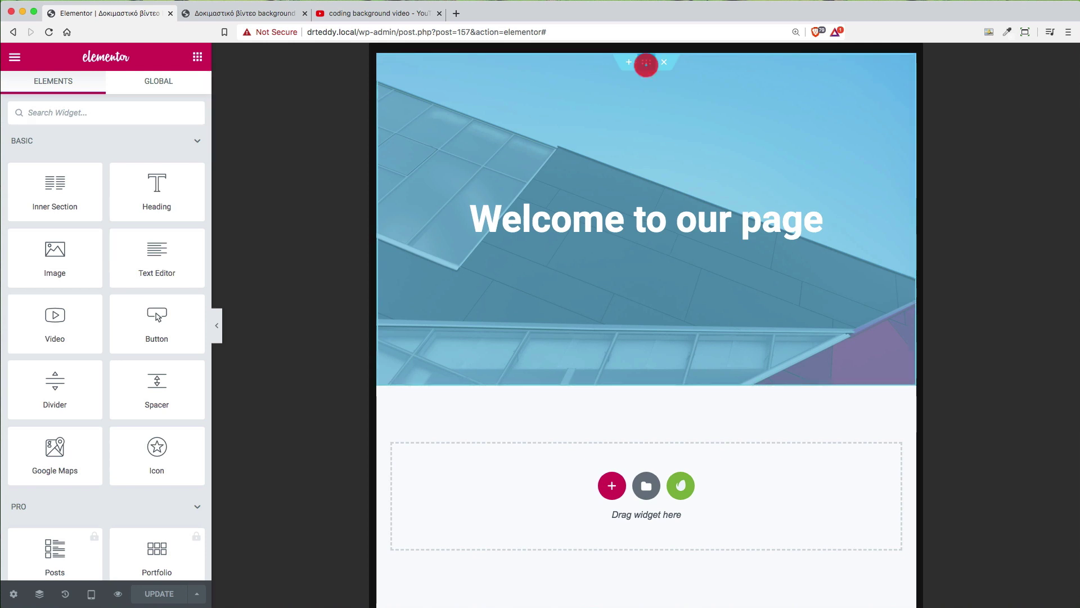
{"action": "left_click", "coordinate": [646, 63]}
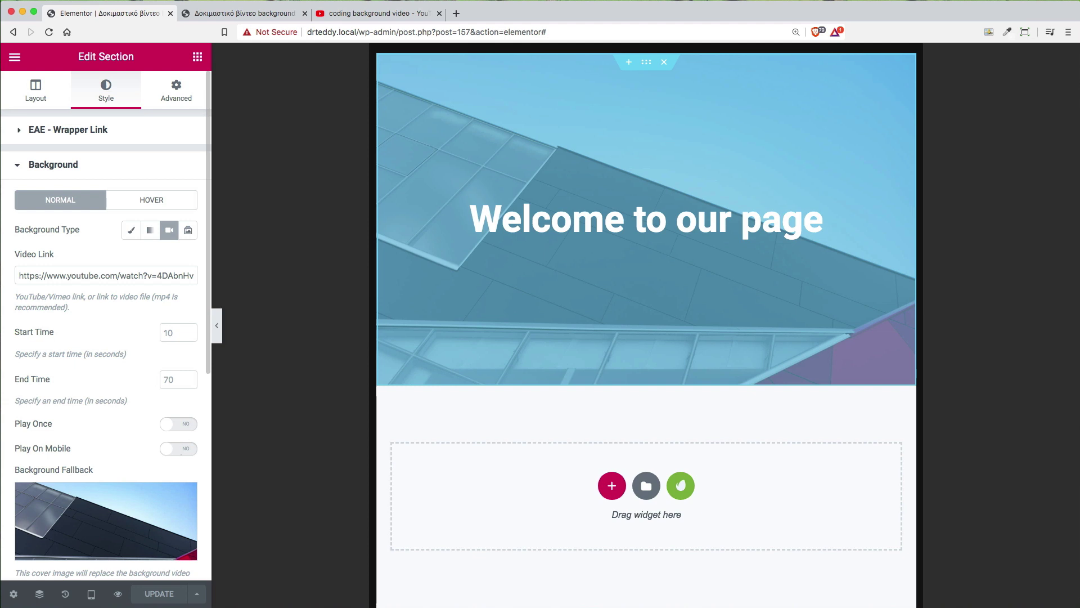
{"action": "left_click", "coordinate": [165, 449]}
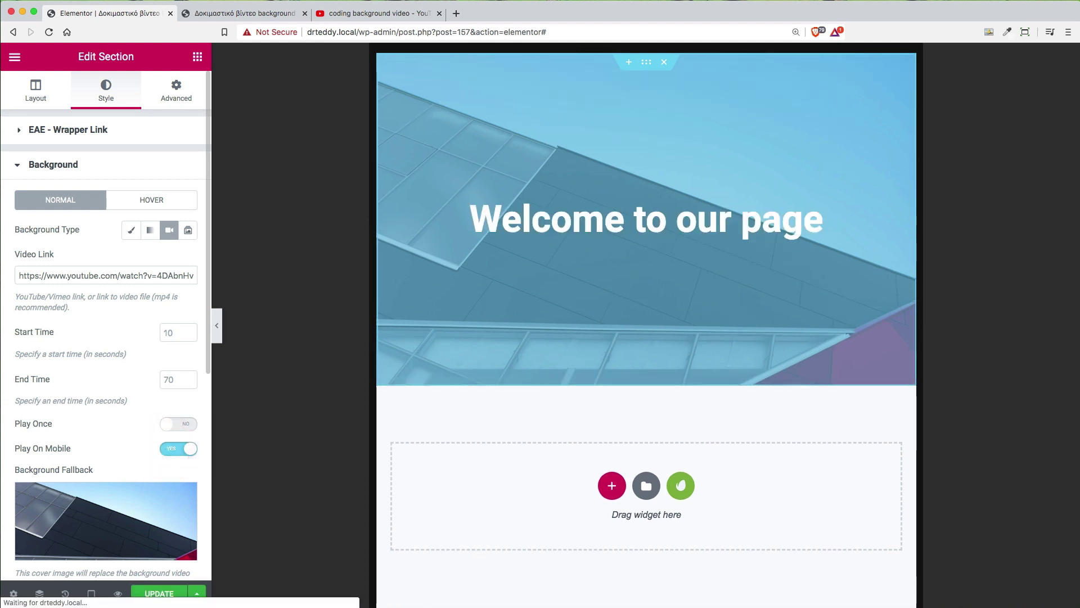
{"action": "key", "text": "super+s"}
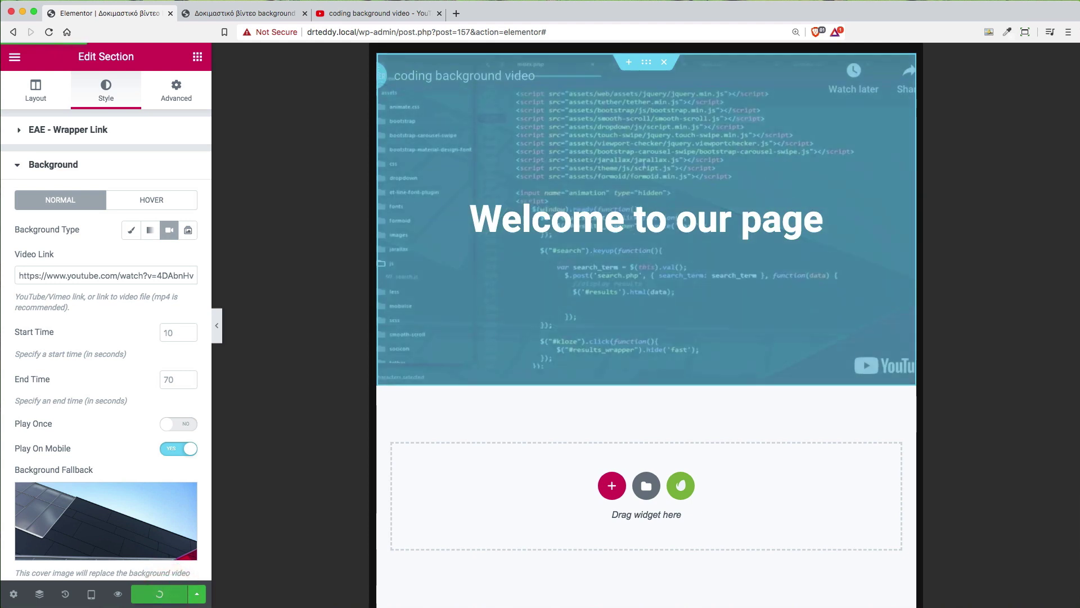
- Reload the live page in the iPhone X preview to check the section's background
{"action": "left_click", "coordinate": [266, 13]}
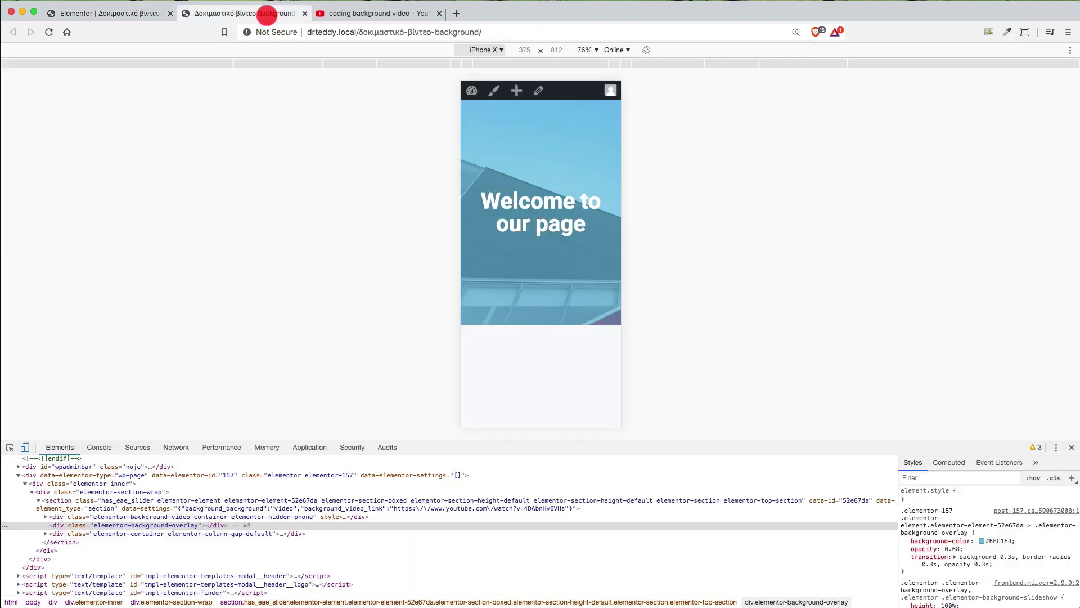
{"action": "left_click", "coordinate": [49, 32]}
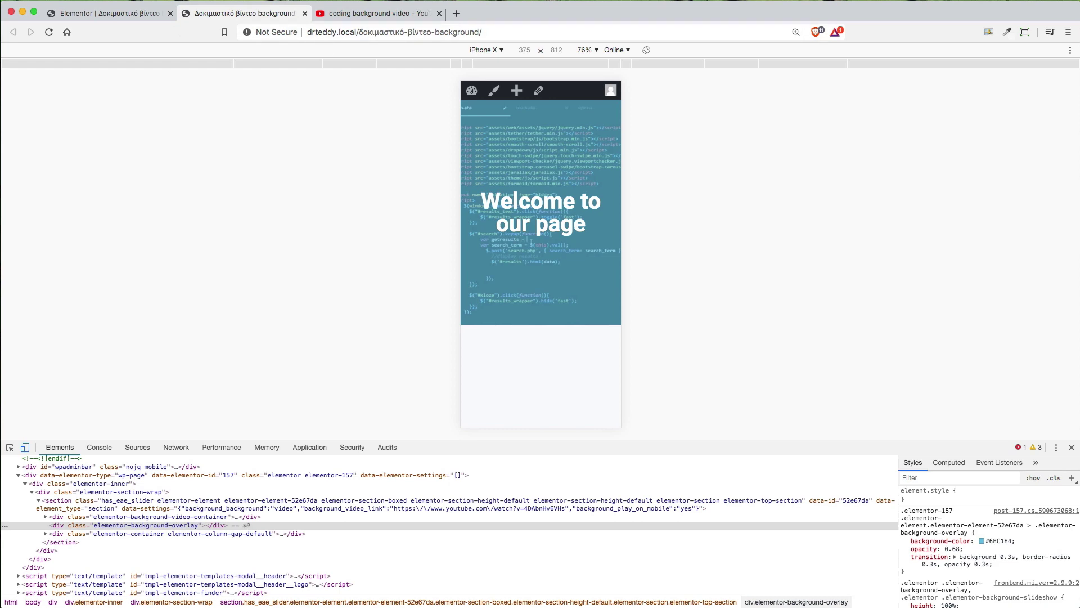
- Return the editor preview to Desktop and save the page with Play On Mobile turned off for the background video
{"action": "left_click", "coordinate": [107, 16]}
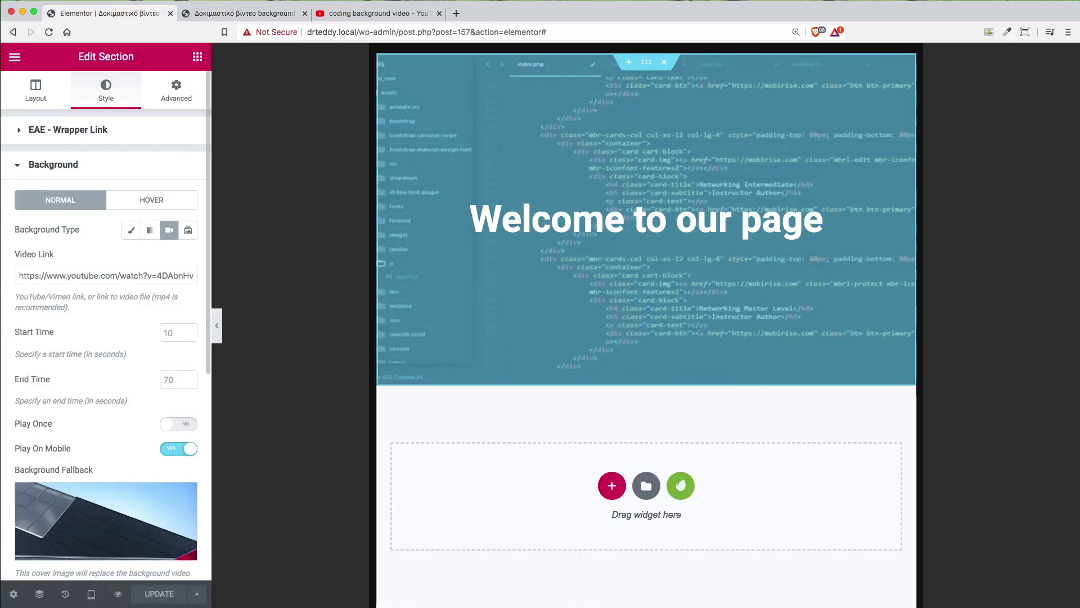
{"action": "left_click", "coordinate": [91, 594]}
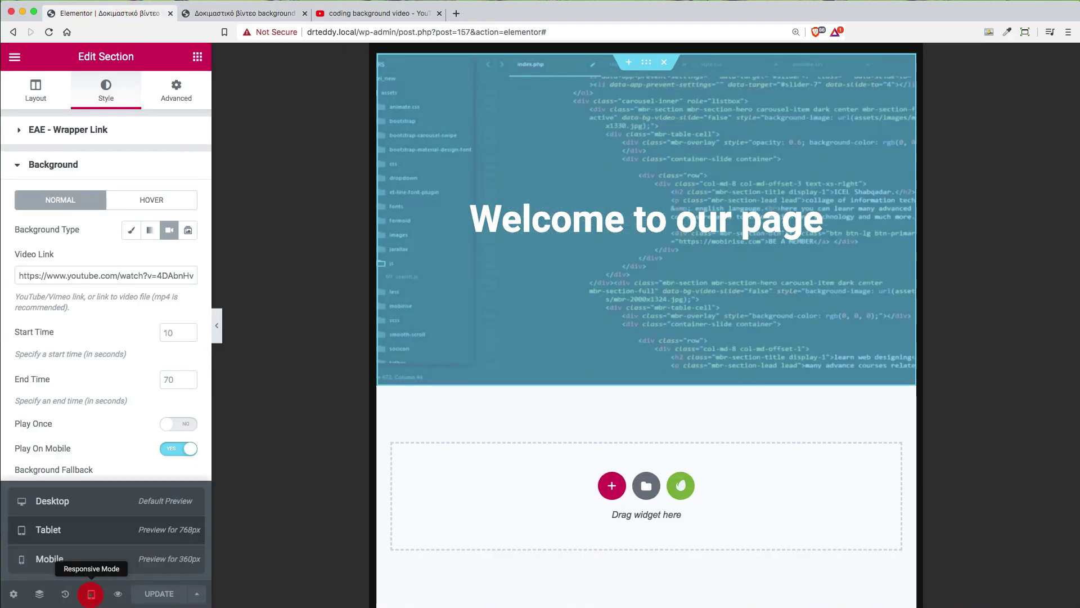
{"action": "left_click", "coordinate": [98, 503]}
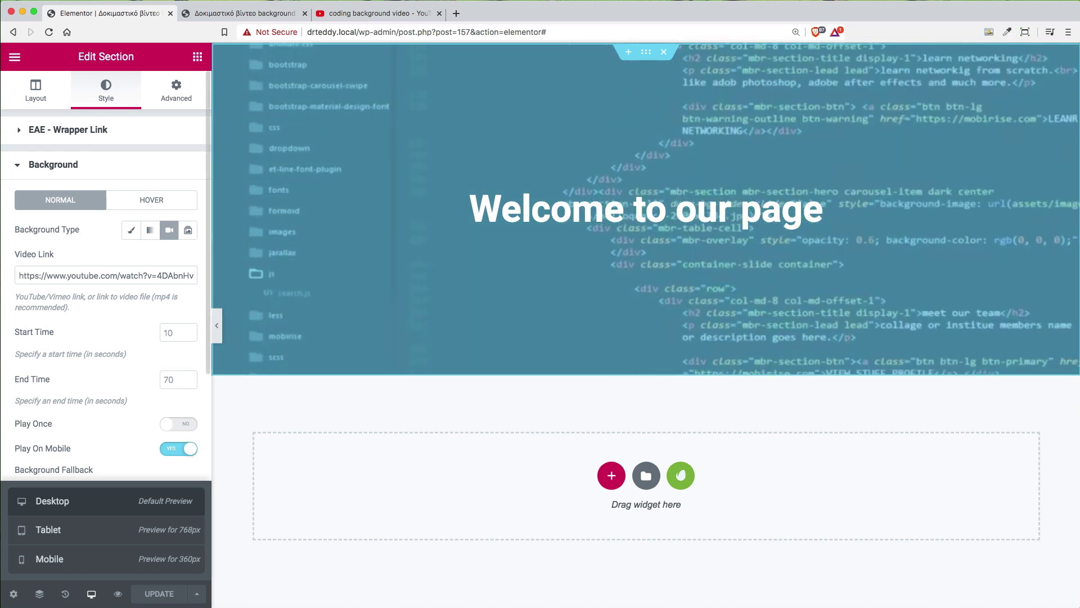
{"action": "left_click", "coordinate": [120, 311]}
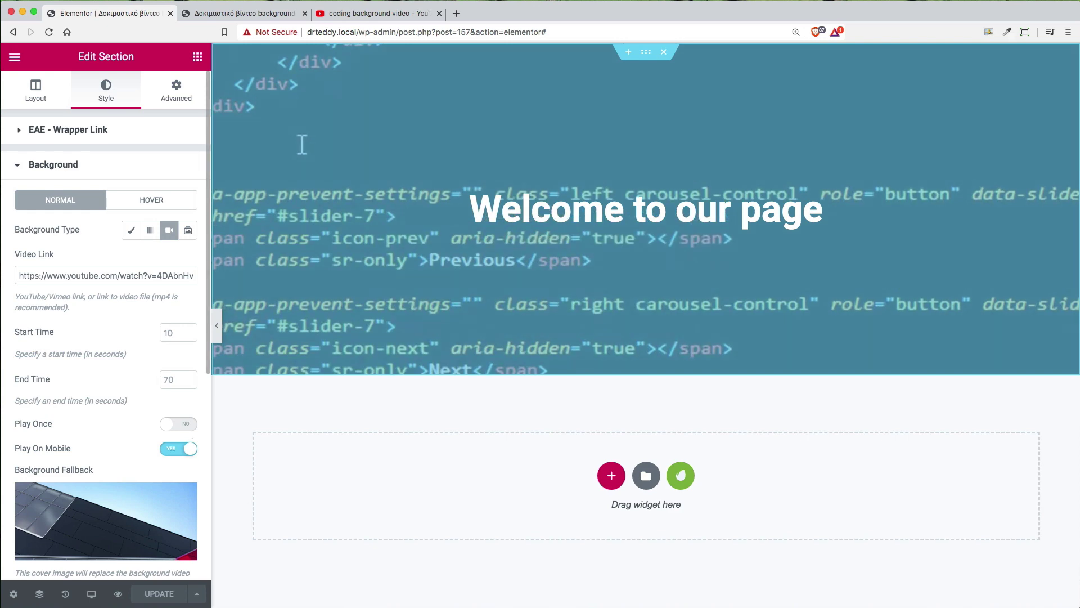
{"action": "left_click", "coordinate": [179, 448]}
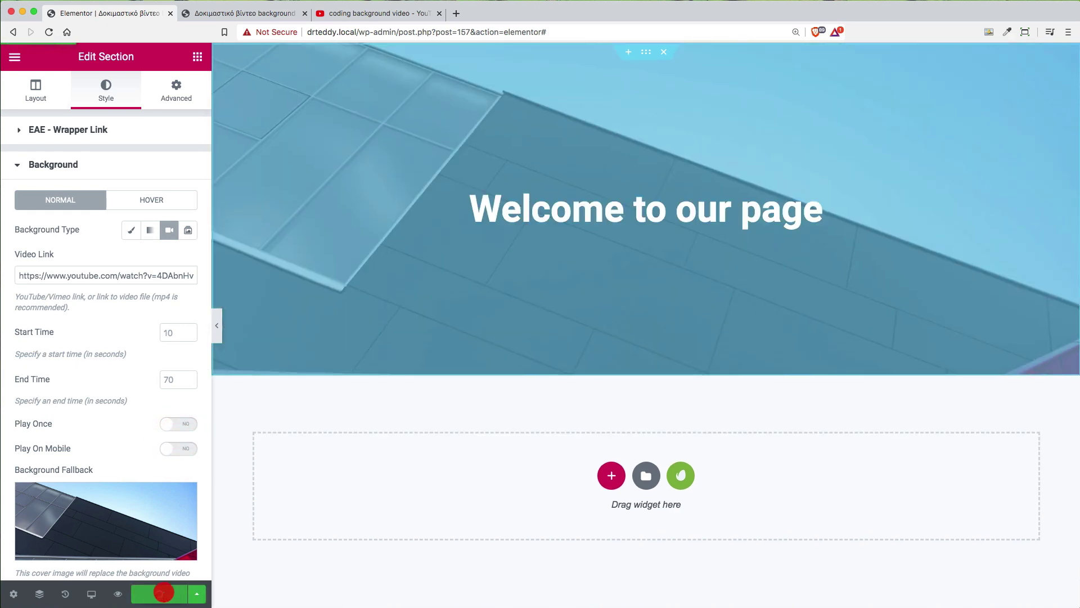
{"action": "left_click", "coordinate": [163, 593]}
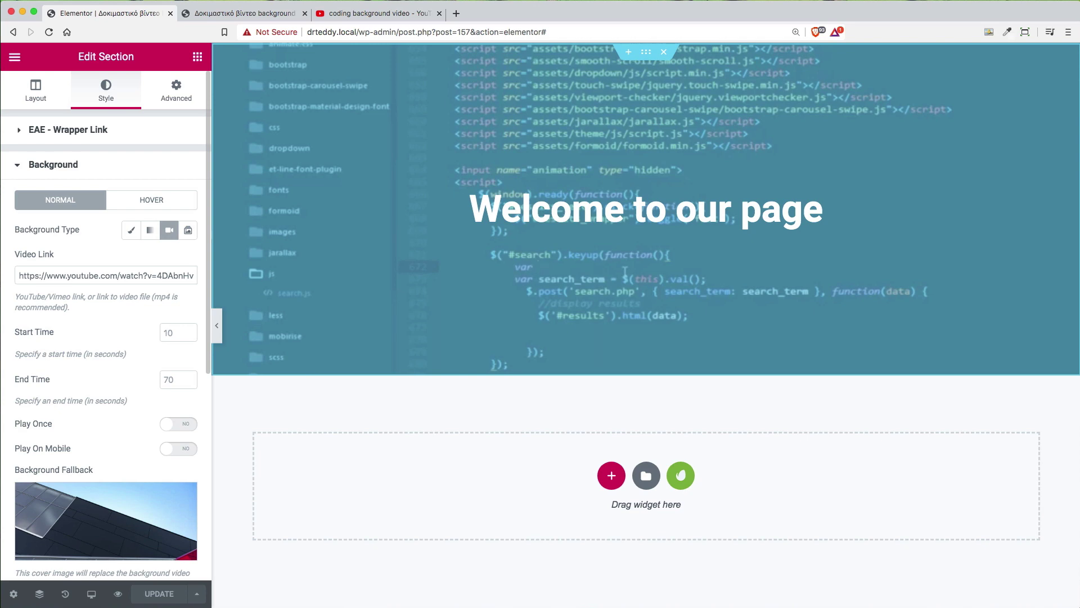
{"action": "left_click", "coordinate": [374, 13]}
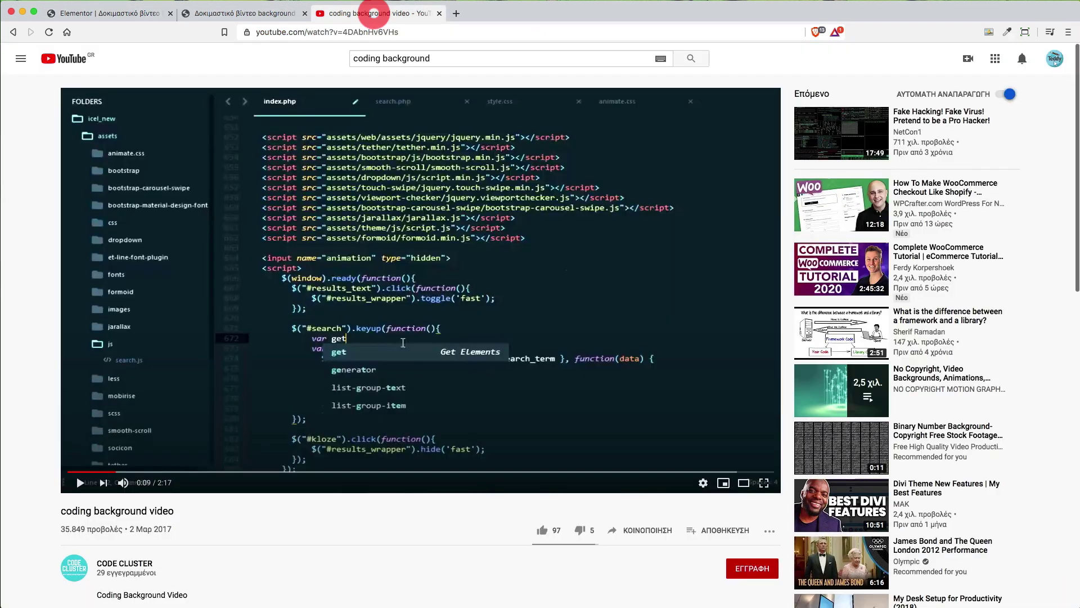
{"action": "left_click", "coordinate": [127, 13]}
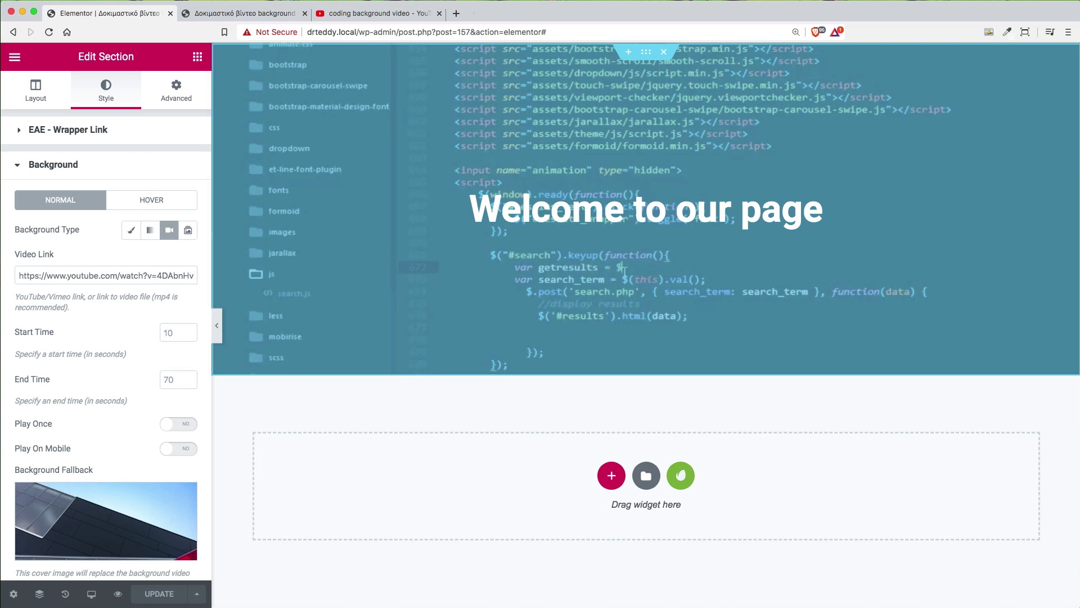
- Open vimeo.com in a new browser tab
{"action": "left_click", "coordinate": [457, 13]}
{"action": "left_click", "coordinate": [473, 36]}
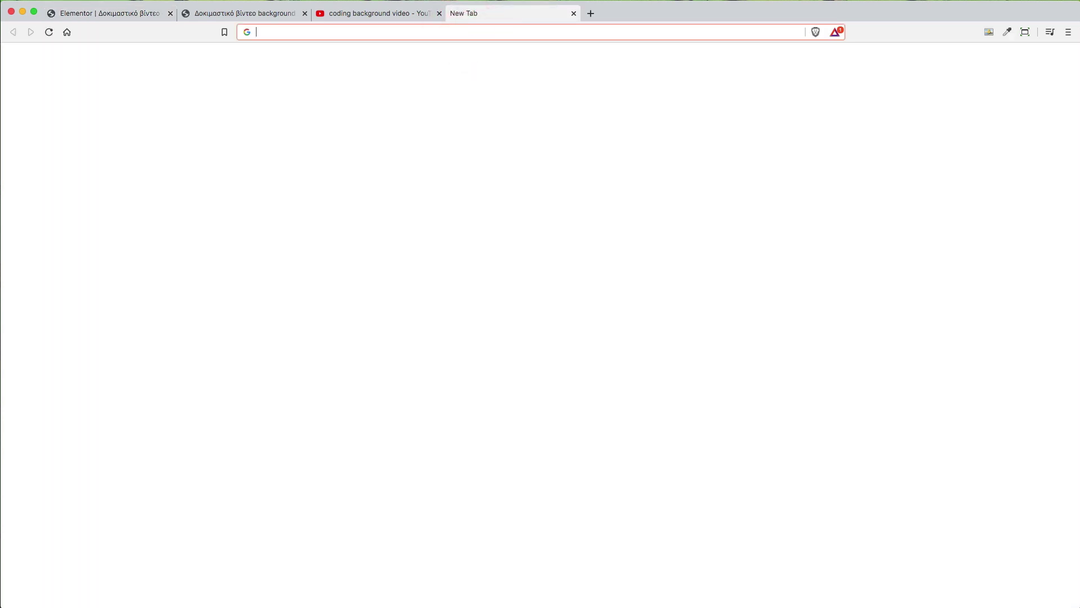
{"action": "type", "text": "vimeo.c"}
{"action": "key", "text": "Return"}
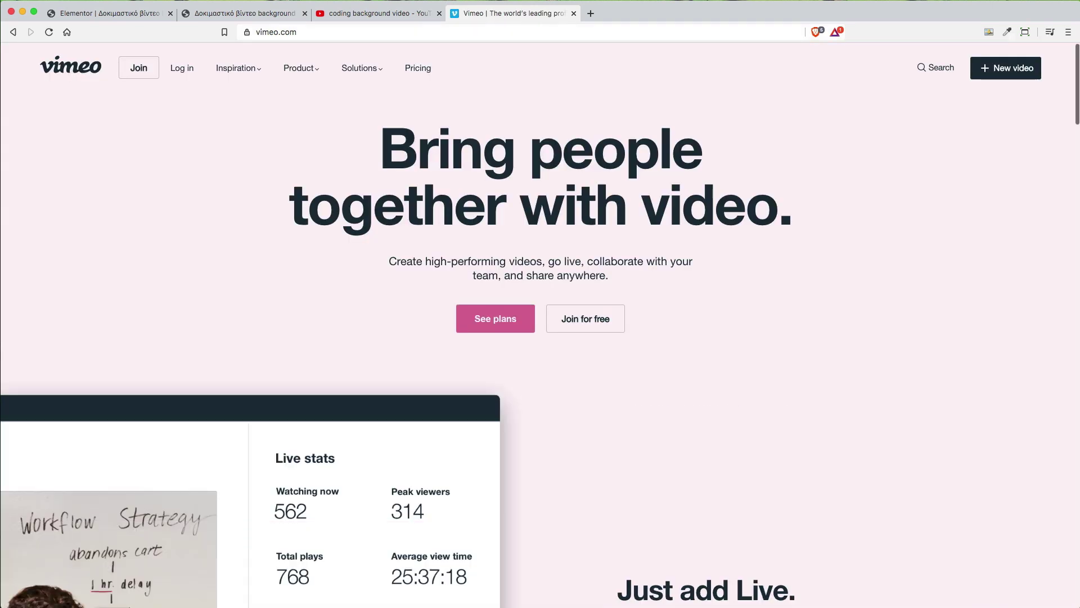
{"action": "scroll", "coordinate": [540, 327], "scroll_direction": "down", "scroll_amount": 10}
{"action": "scroll", "coordinate": [540, 326], "scroll_direction": "up", "scroll_amount": 10}
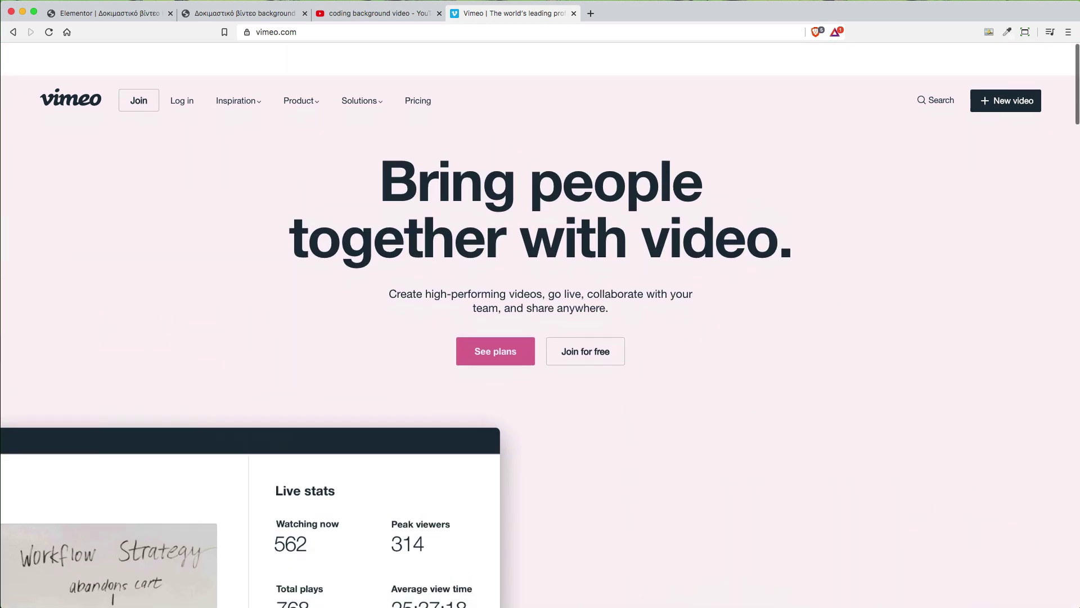
- Search Vimeo for "time lapse"
{"action": "left_click", "coordinate": [934, 67]}
{"action": "left_click", "coordinate": [835, 68]}
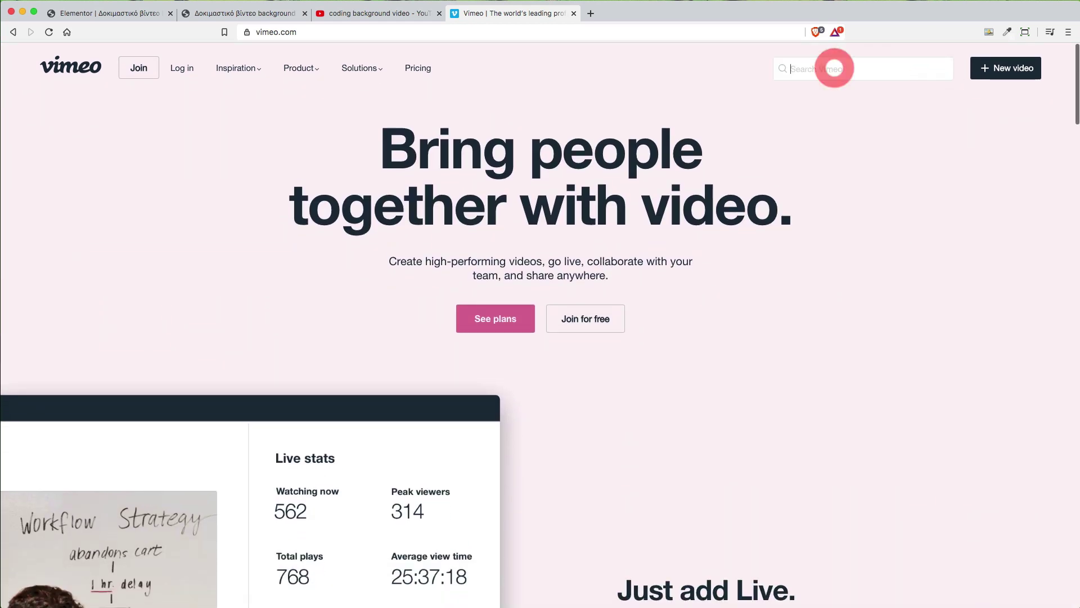
{"action": "type", "text": "time lapse"}
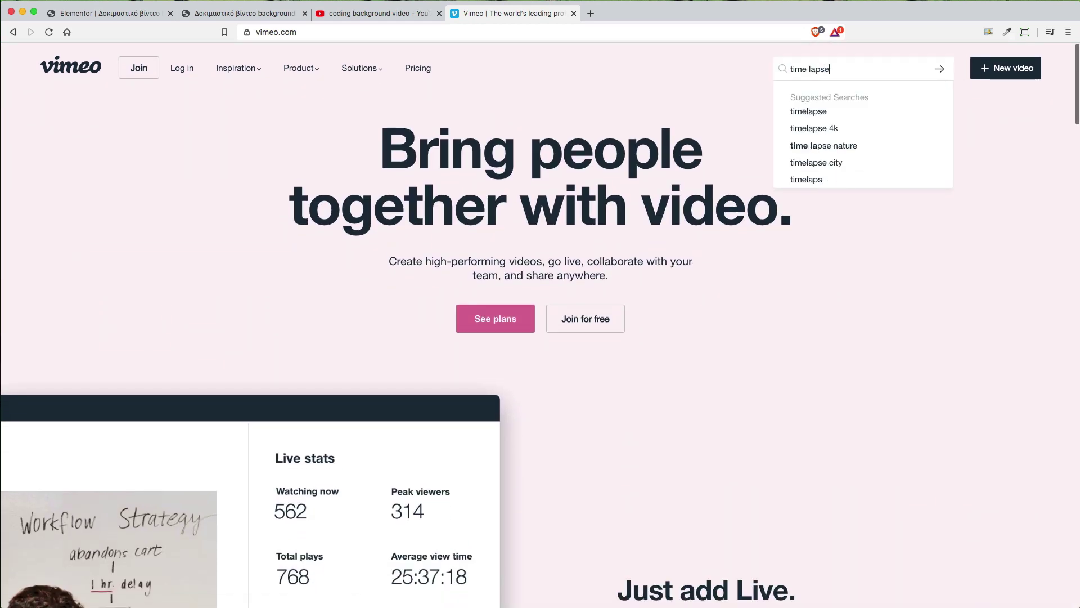
{"action": "key", "text": "Return"}
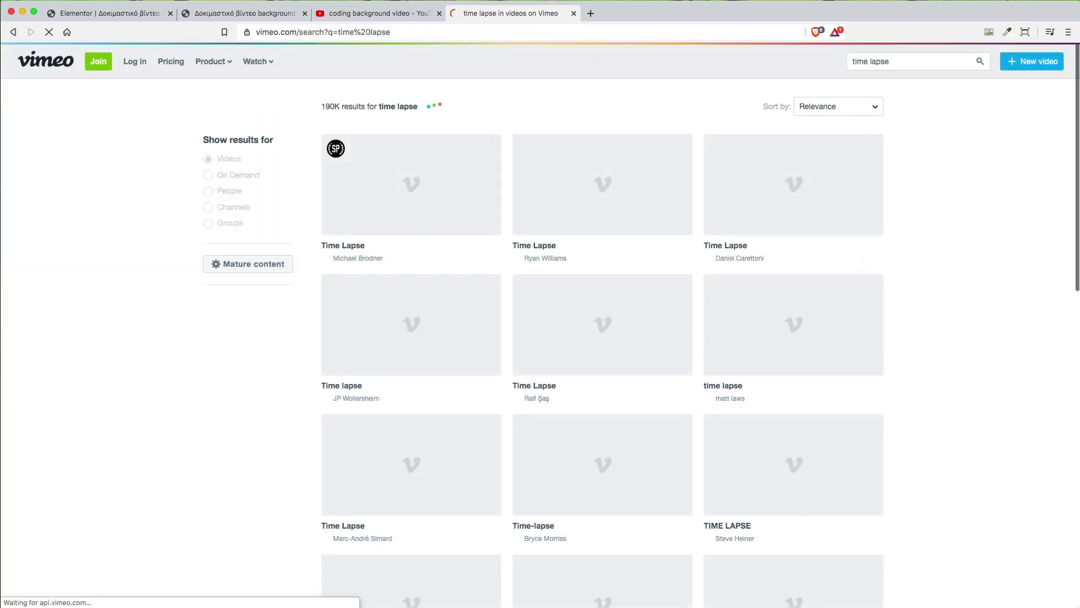
- Copy the link address of the 02:51 "TIME LAPSE" video showing icy water and mountains from the search results
{"action": "scroll", "coordinate": [793, 337], "scroll_direction": "down", "scroll_amount": 3}
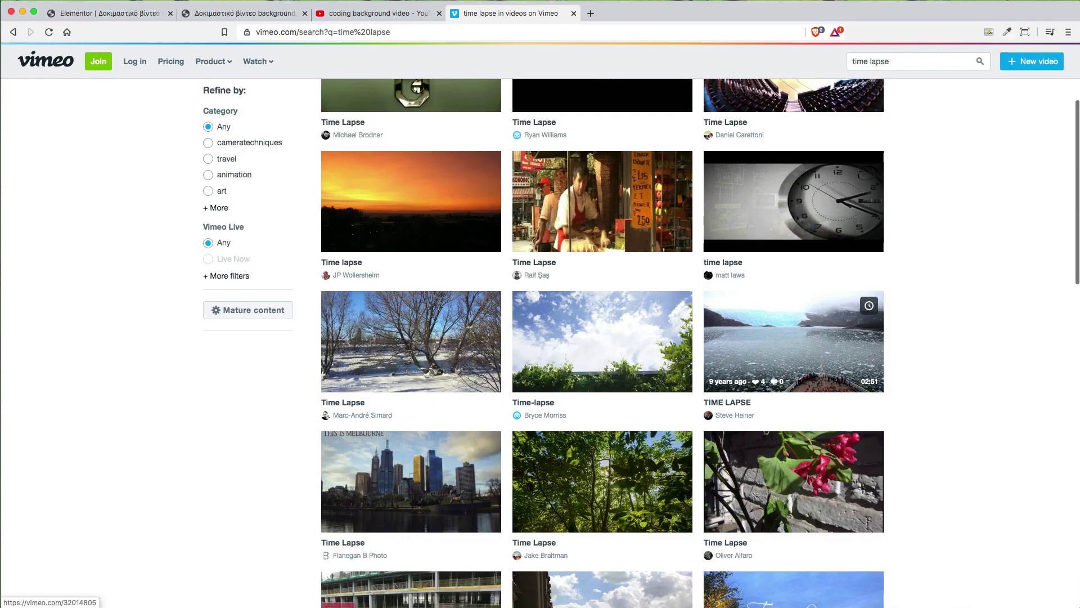
{"action": "right_click", "coordinate": [729, 403]}
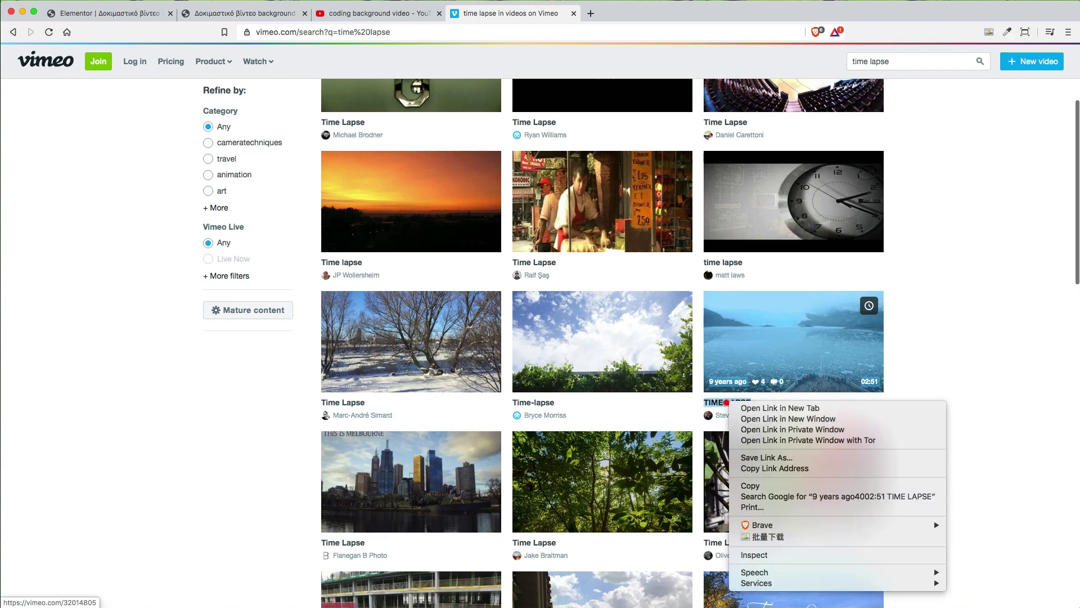
{"action": "left_click", "coordinate": [775, 468]}
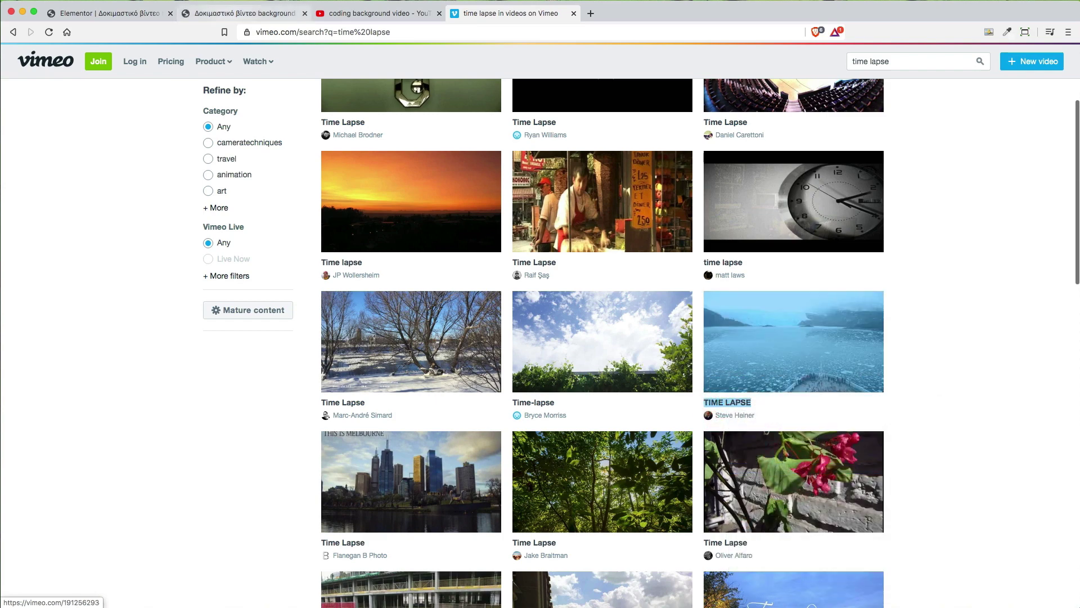
{"action": "left_click", "coordinate": [237, 13]}
{"action": "left_click", "coordinate": [371, 14]}
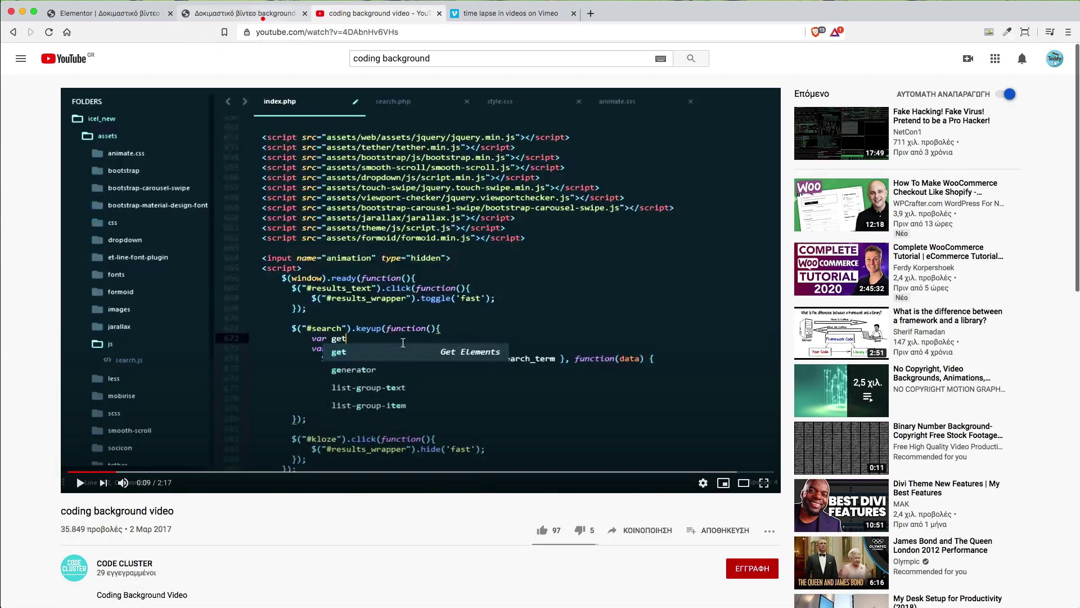
{"action": "left_click", "coordinate": [264, 14]}
{"action": "left_click", "coordinate": [113, 12]}
{"action": "triple_click", "coordinate": [93, 270]}
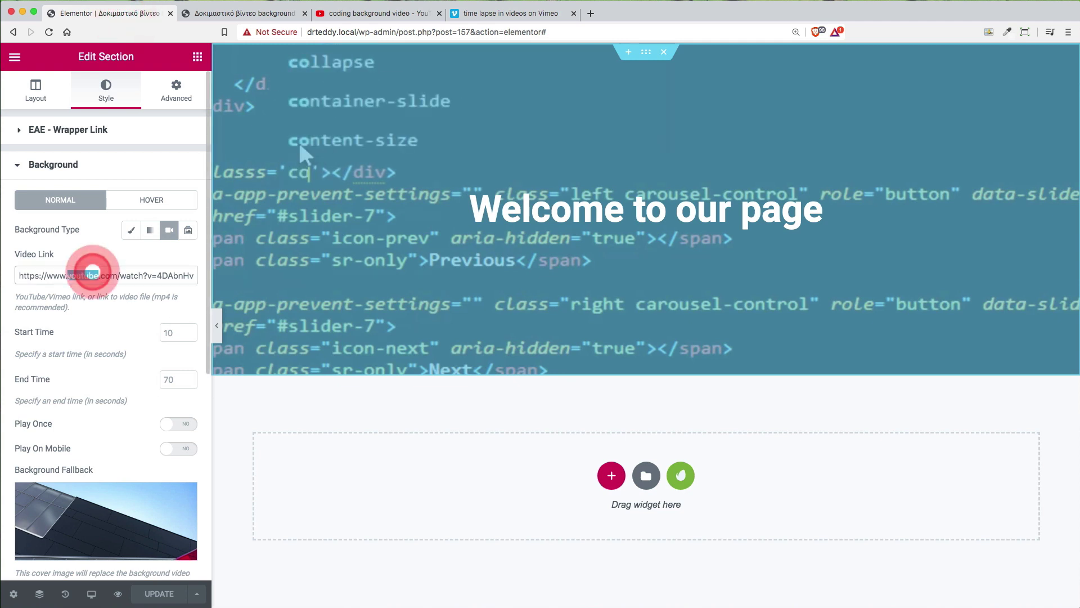
{"action": "key", "text": "super+v"}
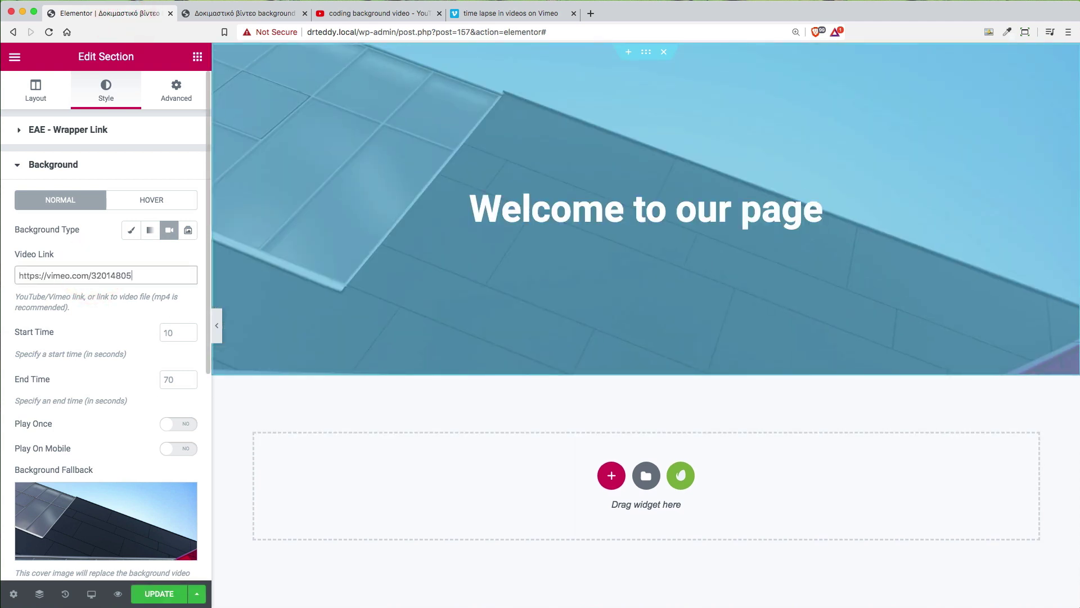
{"action": "left_click", "coordinate": [128, 309]}
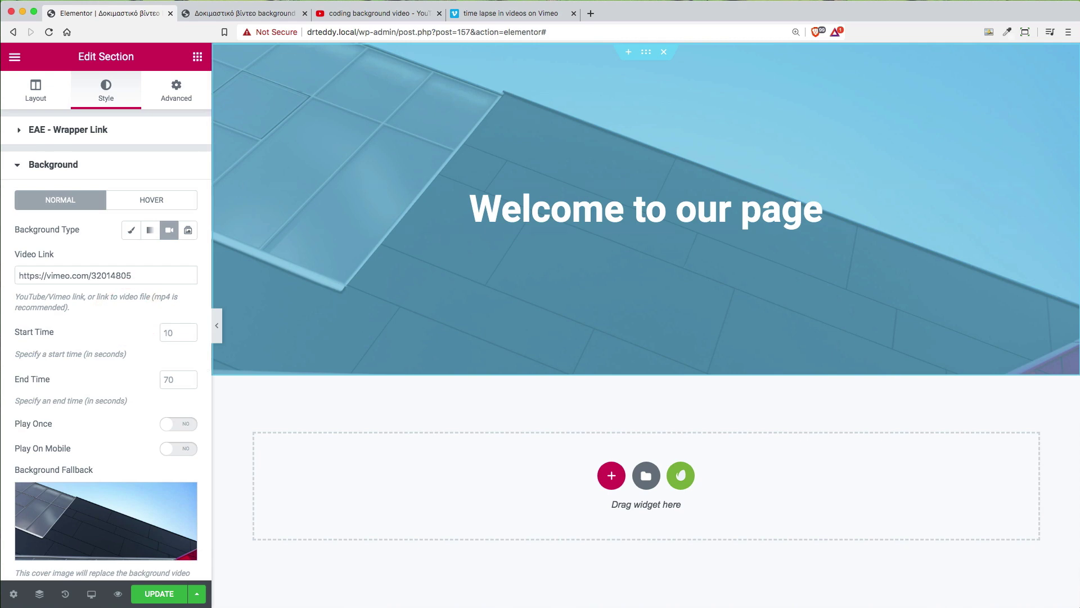
{"action": "left_click", "coordinate": [159, 594]}
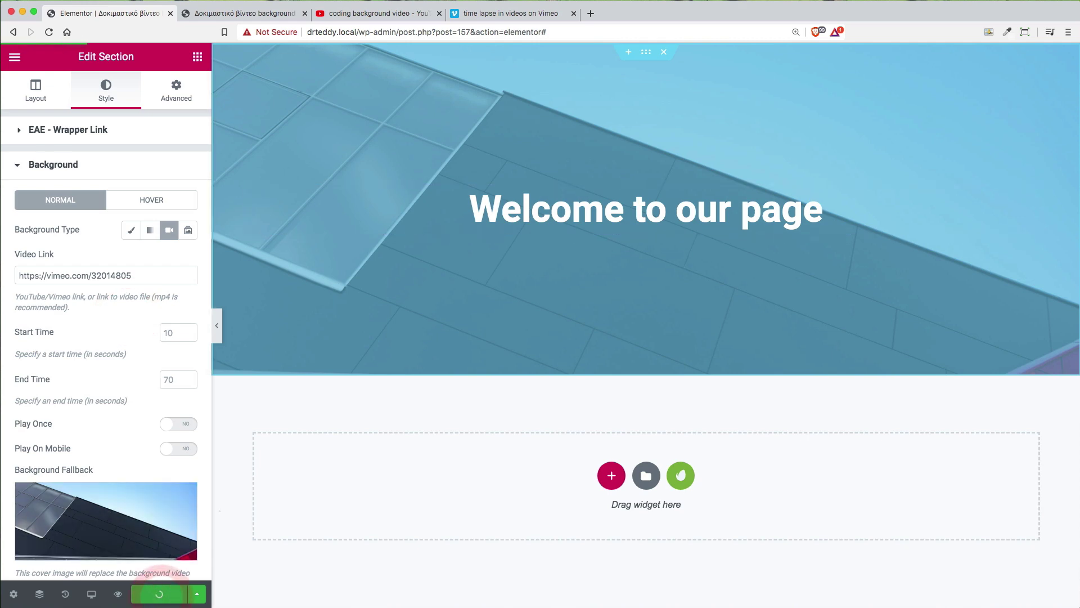
{"action": "left_click", "coordinate": [523, 13]}
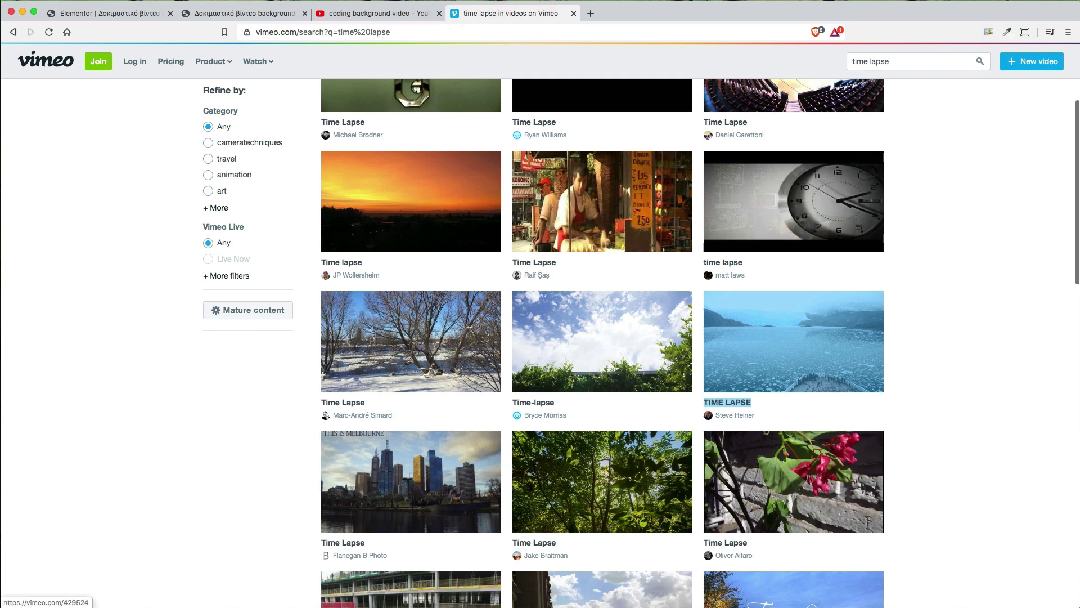
{"action": "left_click", "coordinate": [107, 13]}
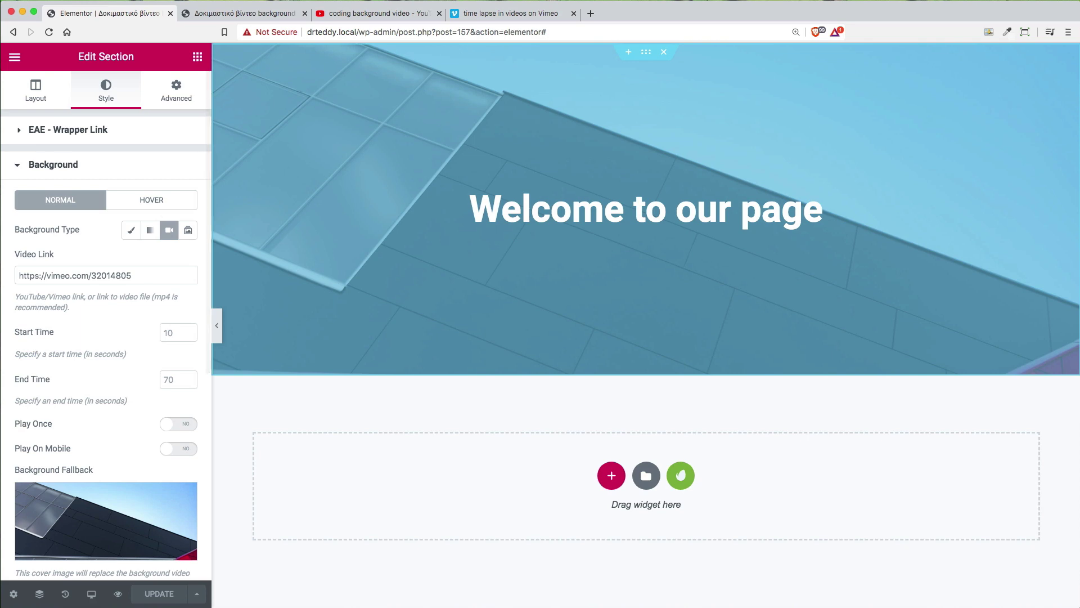
{"action": "left_click", "coordinate": [495, 13]}
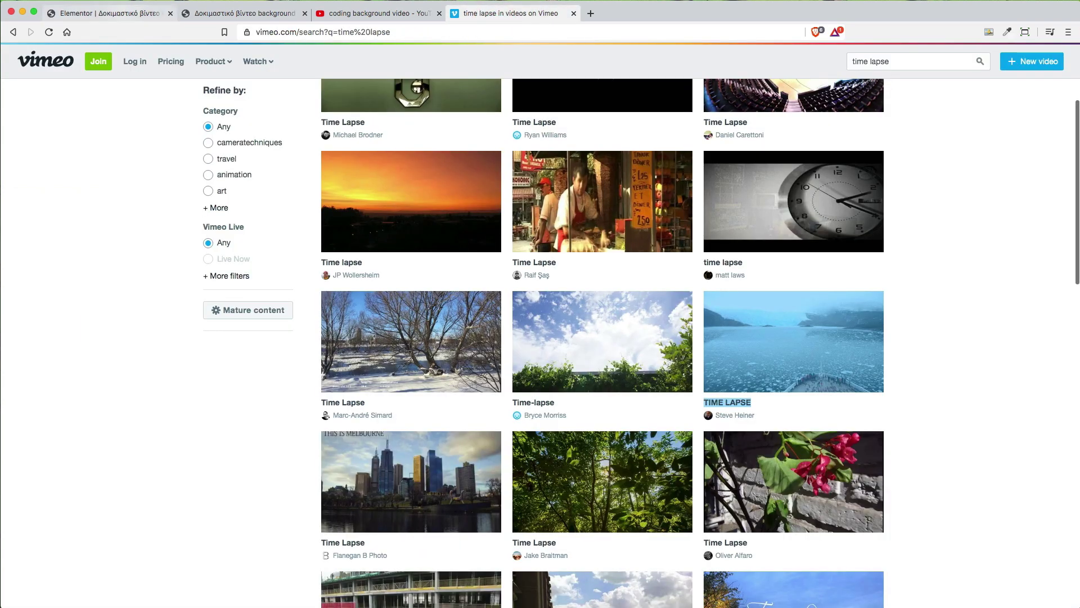
{"action": "left_click", "coordinate": [107, 13]}
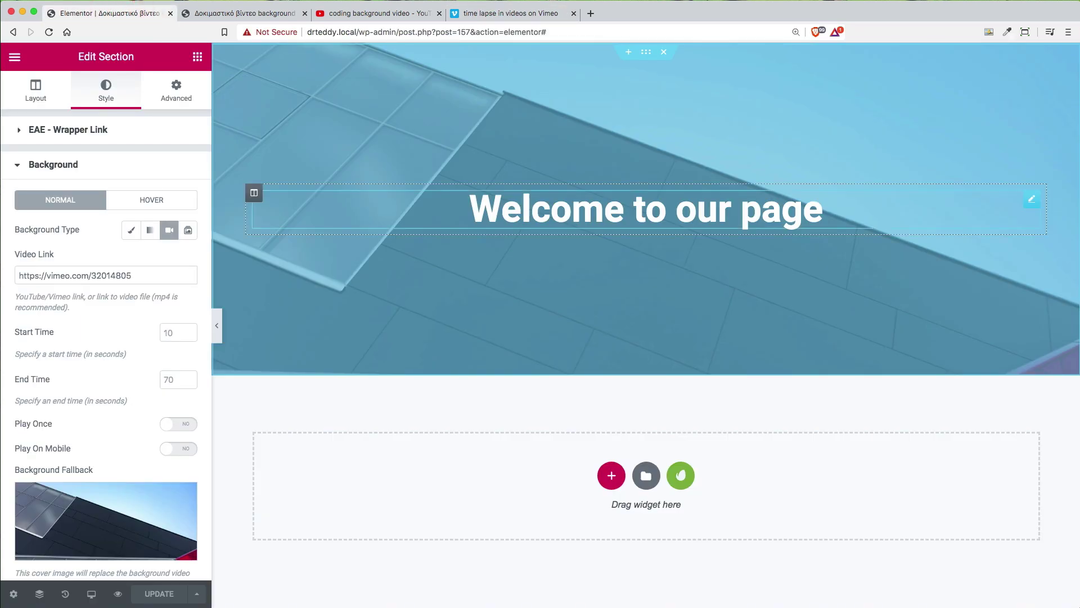
- Turn off device emulation on the published page, reload it with the Vimeo background, and close the developer tools
{"action": "left_click", "coordinate": [245, 13]}
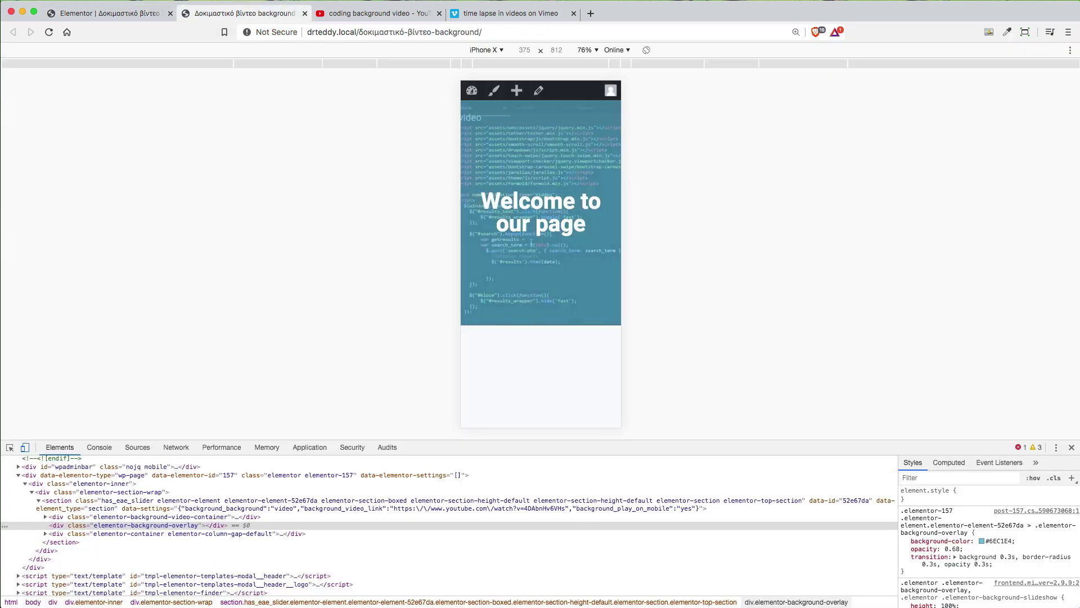
{"action": "left_click", "coordinate": [25, 447]}
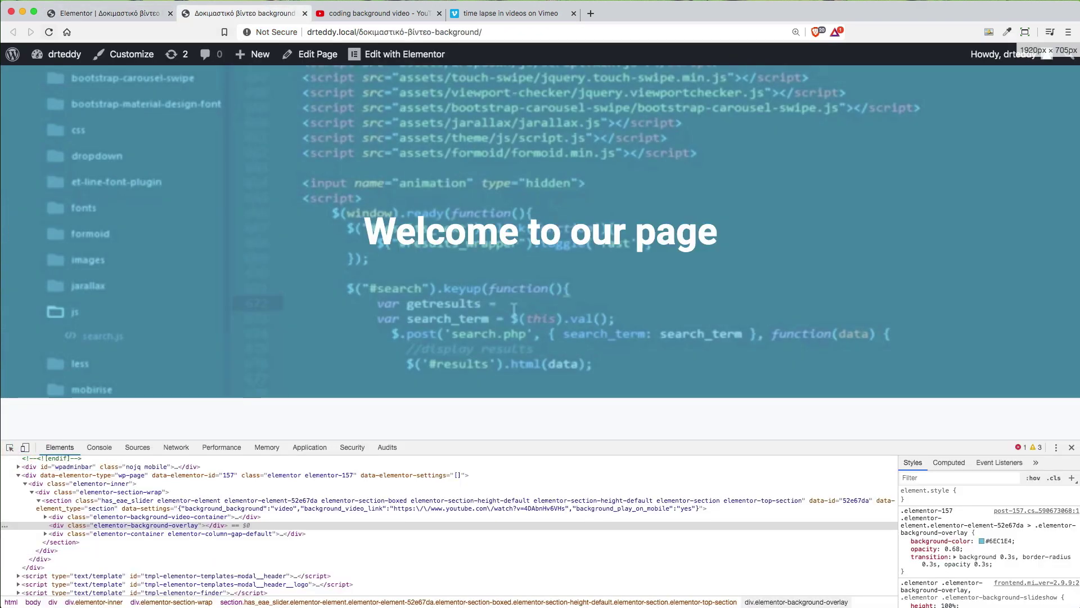
{"action": "key", "text": "super+r"}
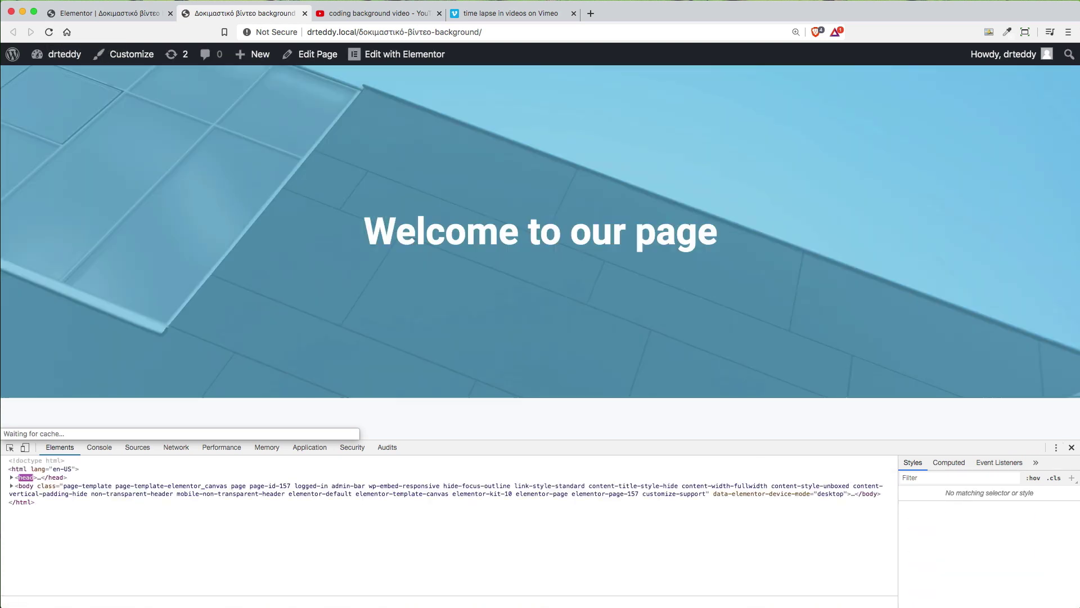
{"action": "left_click", "coordinate": [1070, 448]}
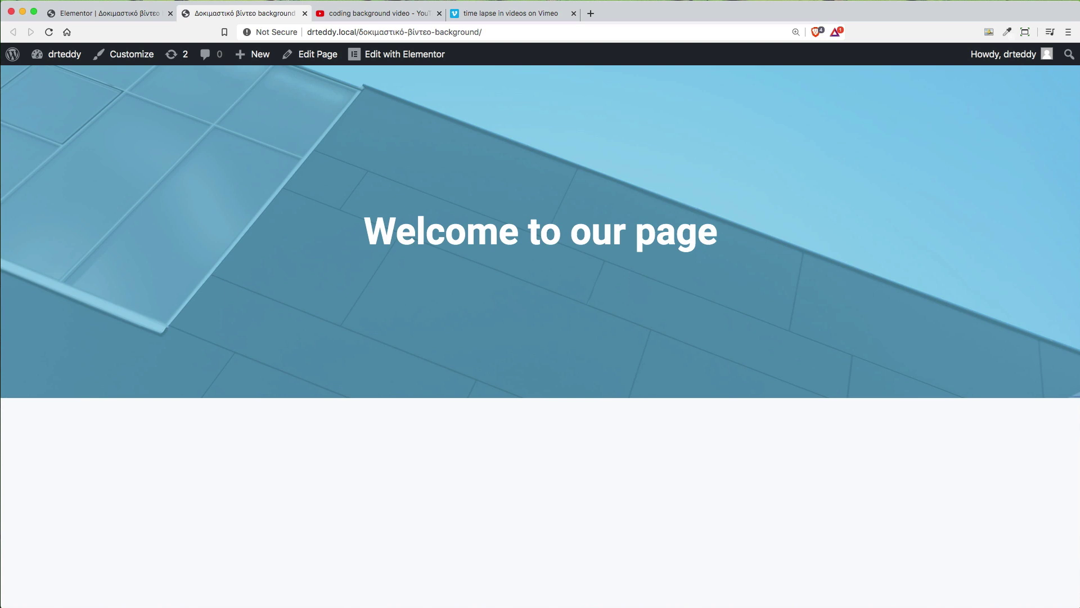
{"action": "left_click", "coordinate": [101, 13]}
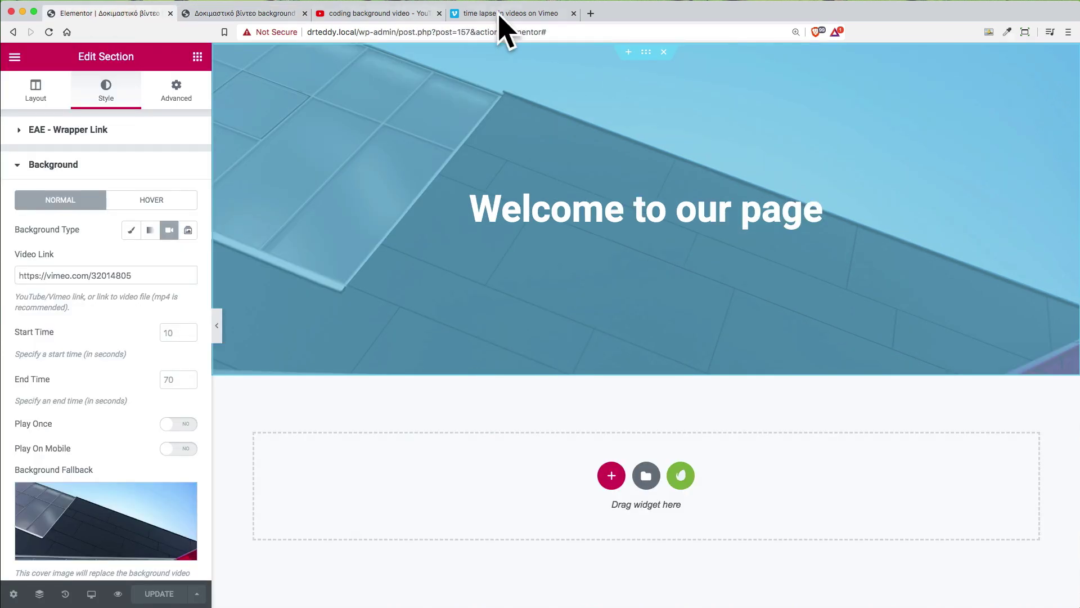
{"action": "left_click", "coordinate": [491, 14]}
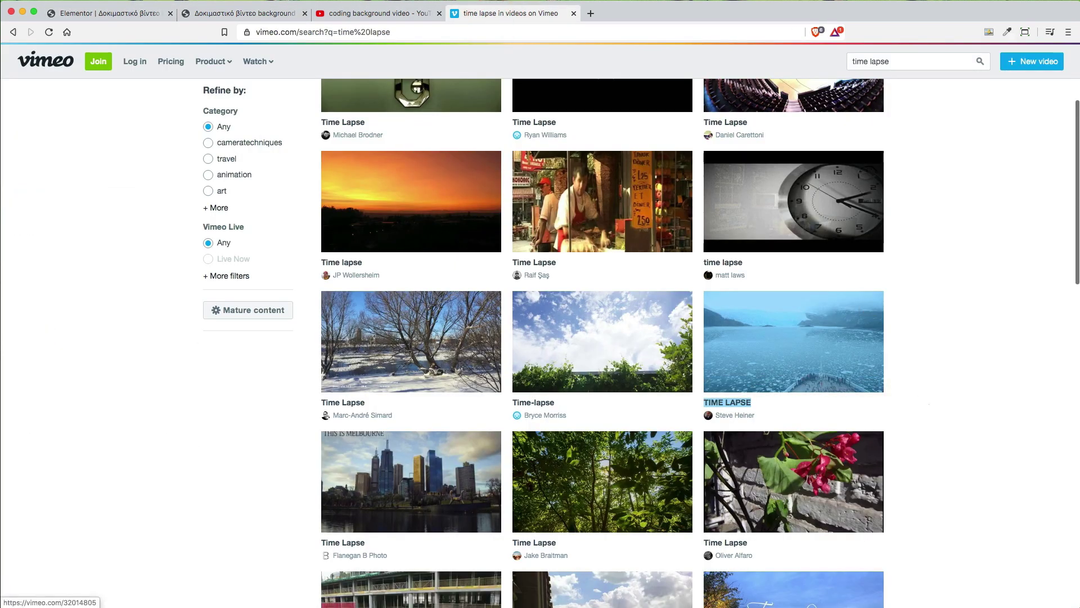
{"action": "scroll", "coordinate": [788, 338], "scroll_direction": "down", "scroll_amount": 3}
{"action": "left_click", "coordinate": [102, 13]}
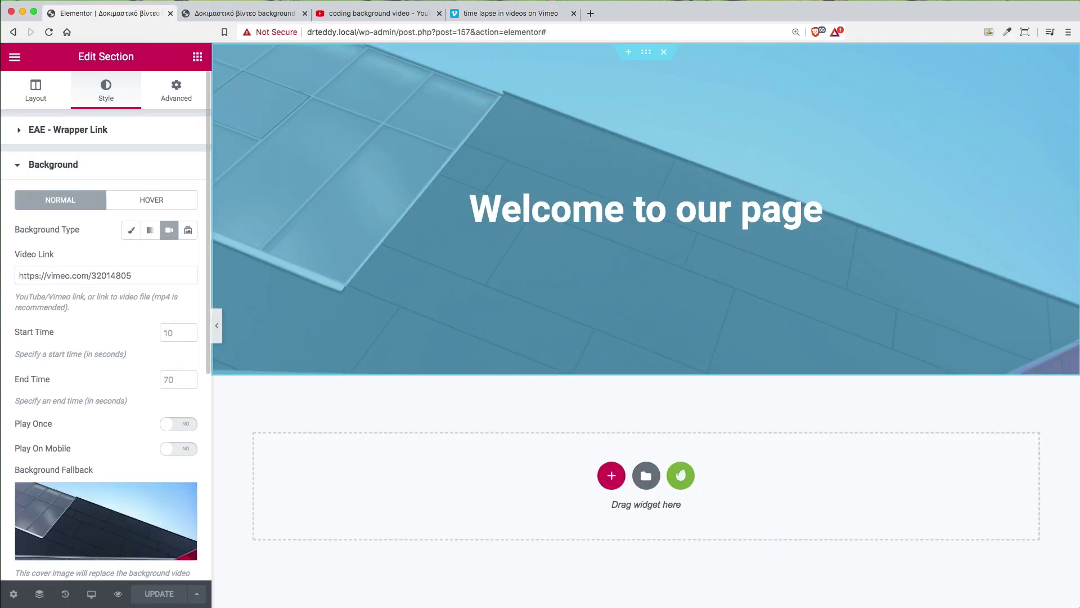
{"action": "scroll", "coordinate": [105, 327], "scroll_direction": "down", "scroll_amount": 3}
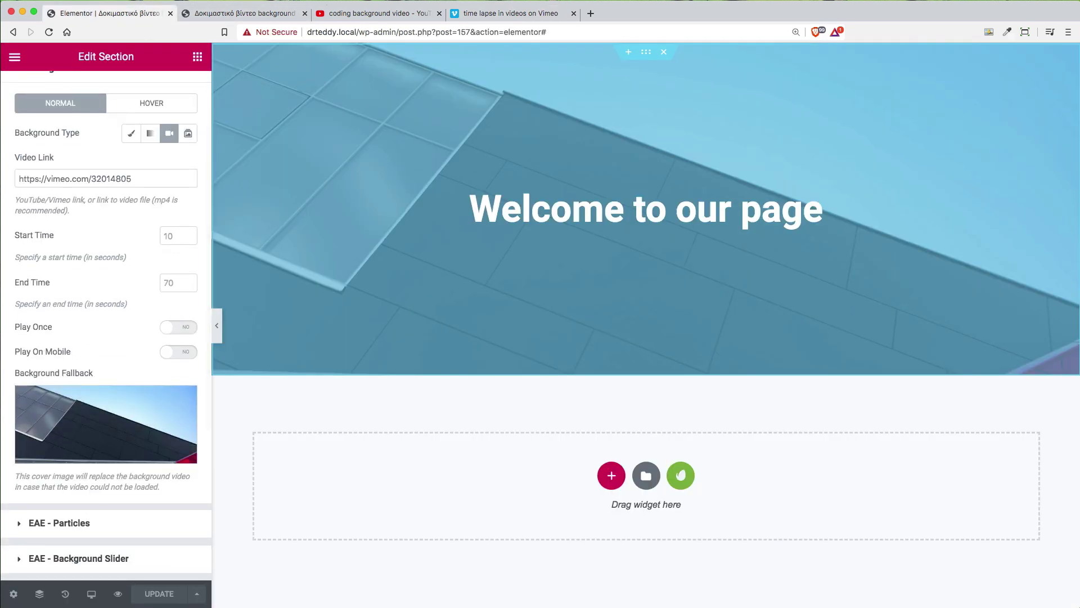
{"action": "left_click", "coordinate": [334, 15]}
{"action": "left_click", "coordinate": [441, 34]}
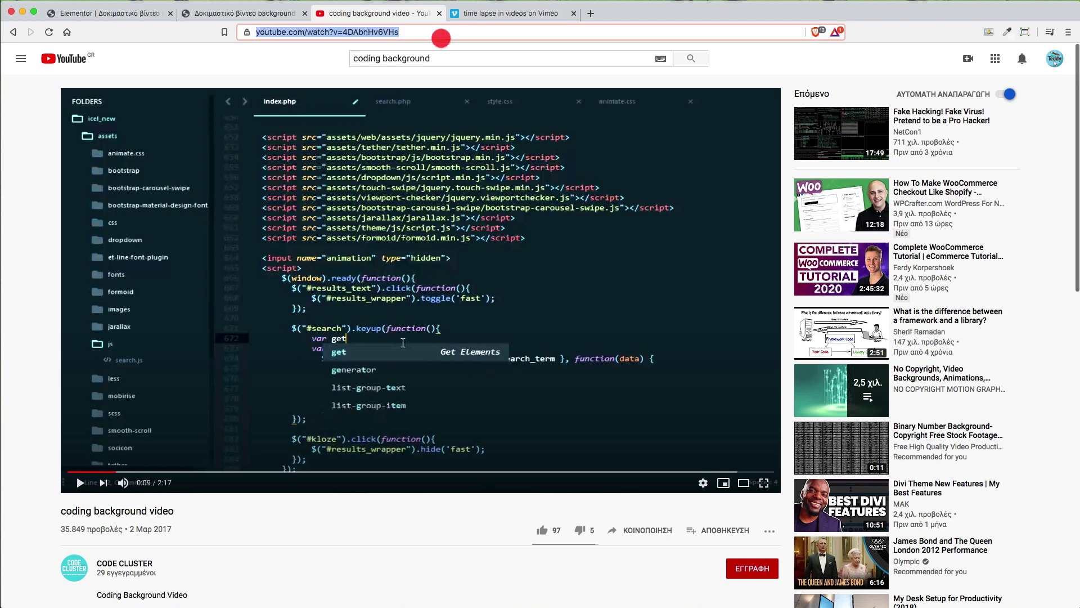
{"action": "left_click", "coordinate": [102, 13]}
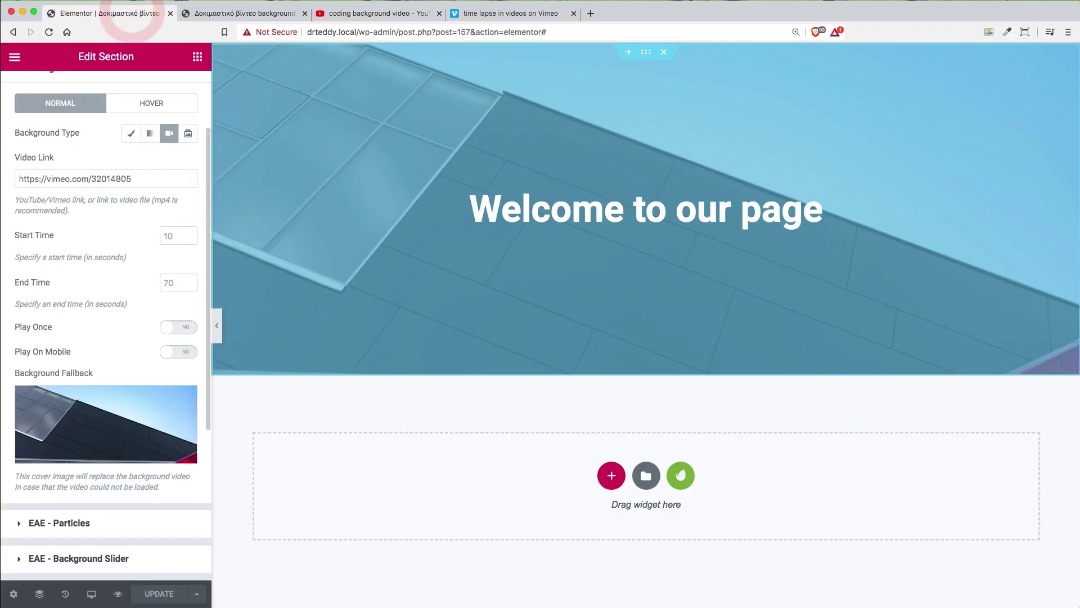
{"action": "triple_click", "coordinate": [75, 178]}
{"action": "key", "text": "super+v"}
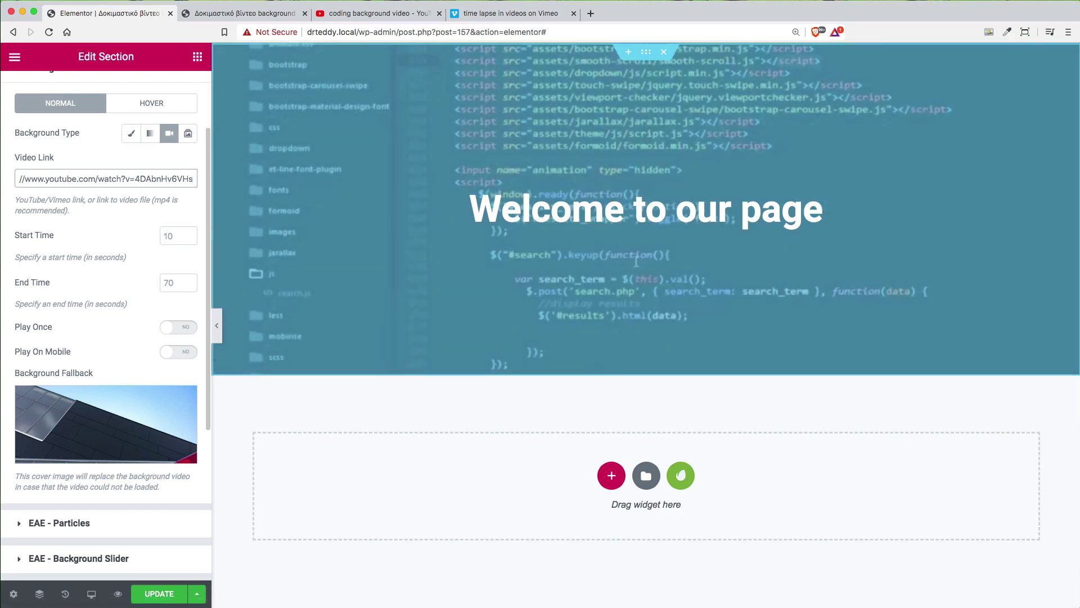
{"action": "left_click", "coordinate": [135, 218]}
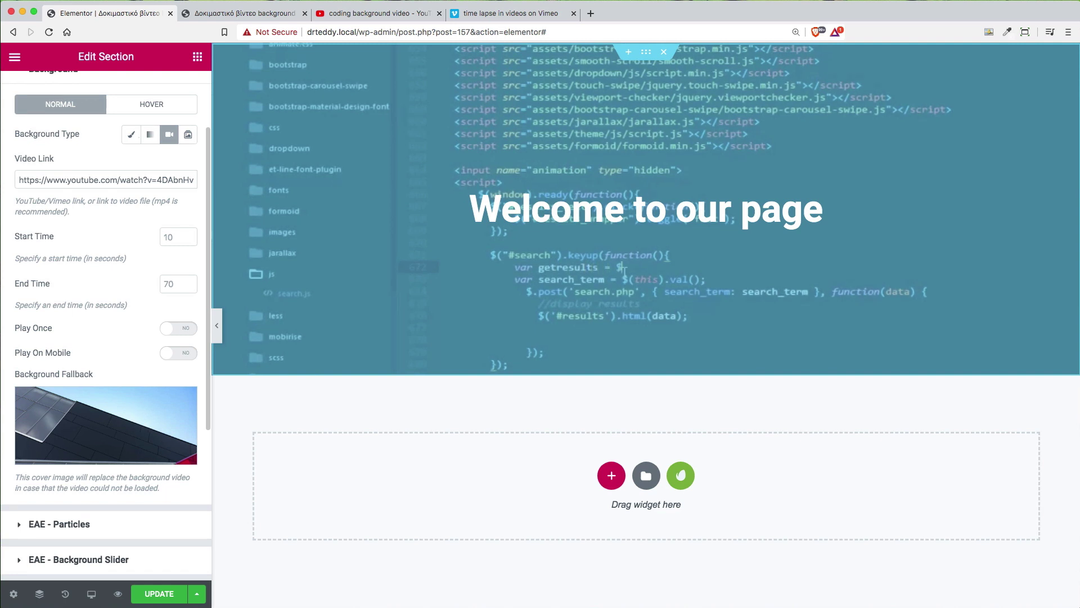
{"action": "left_click", "coordinate": [162, 594]}
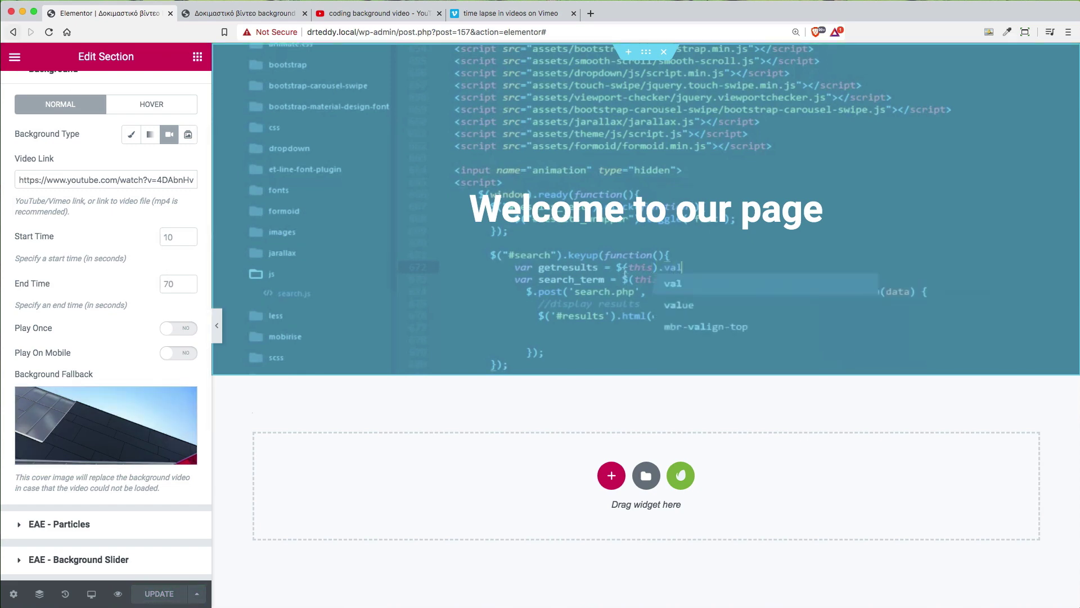
- Switch to Finder, play back-video.mp4 from the Desktop in VLC, and close the player and the Finder window
{"action": "key", "text": "super+Tab"}
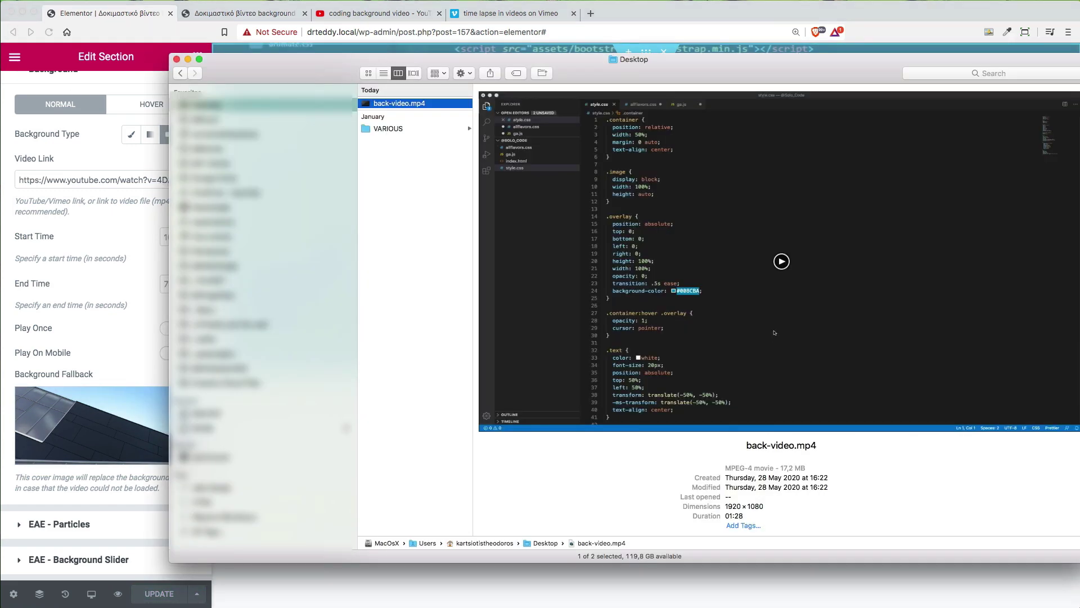
{"action": "right_click", "coordinate": [411, 103]}
{"action": "mouse_move", "coordinate": [444, 121]}
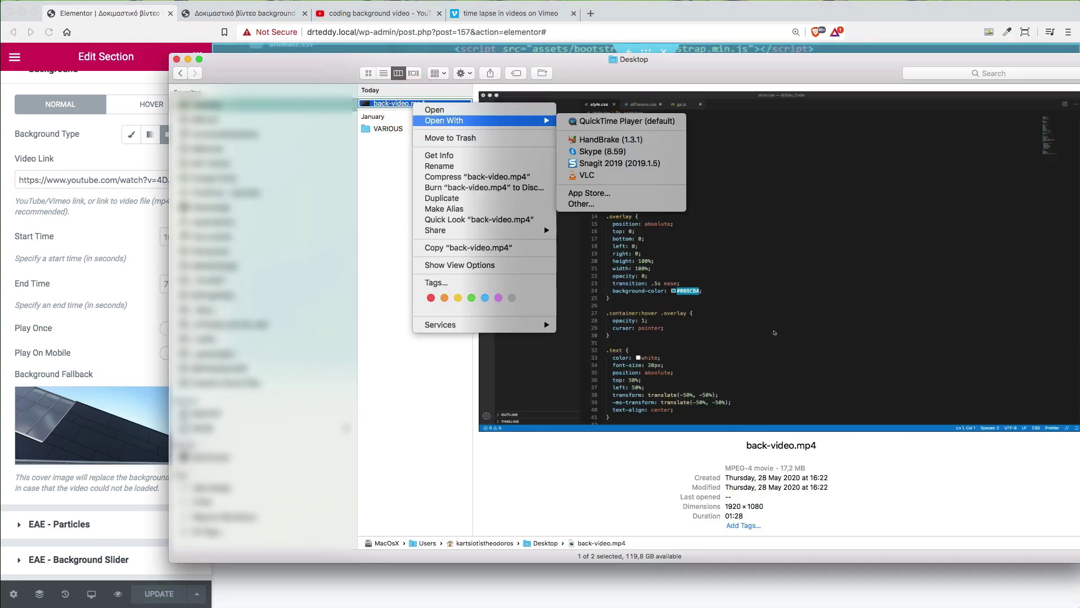
{"action": "left_click", "coordinate": [580, 175]}
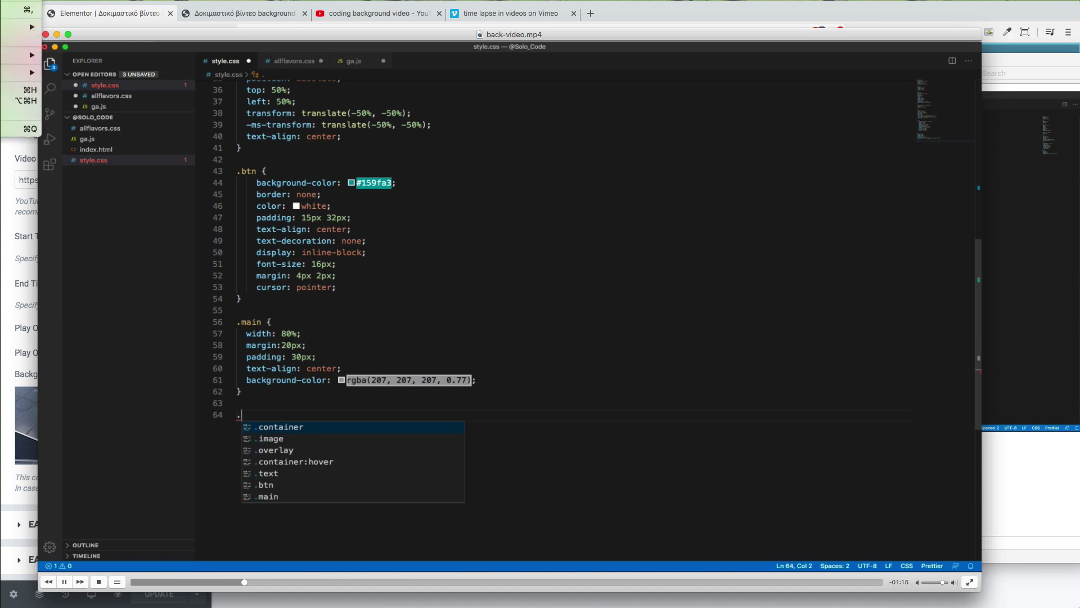
{"action": "key", "text": "super+q"}
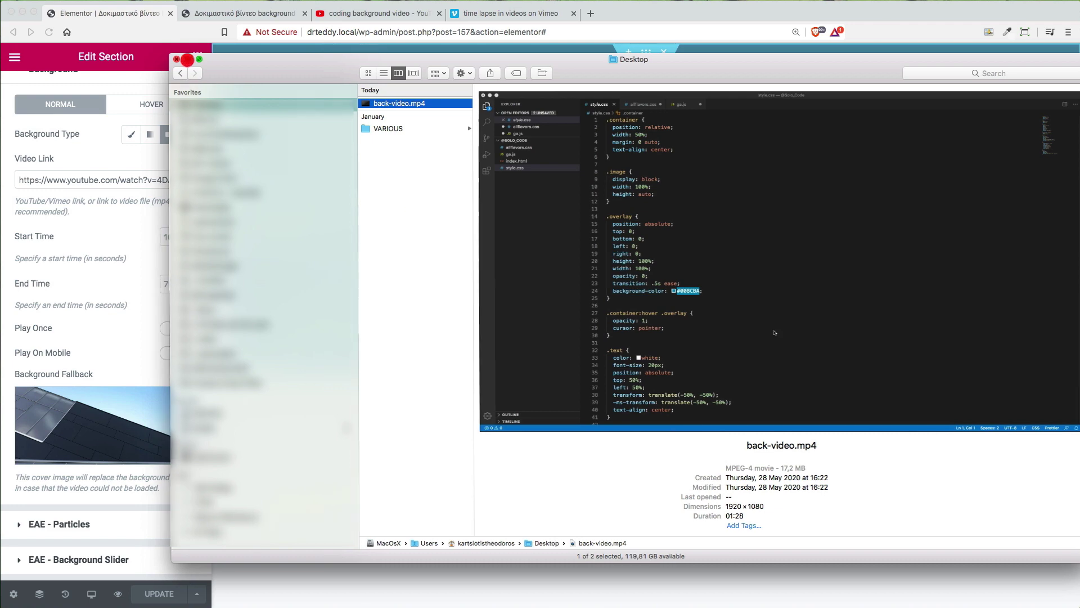
{"action": "key", "text": "super+w"}
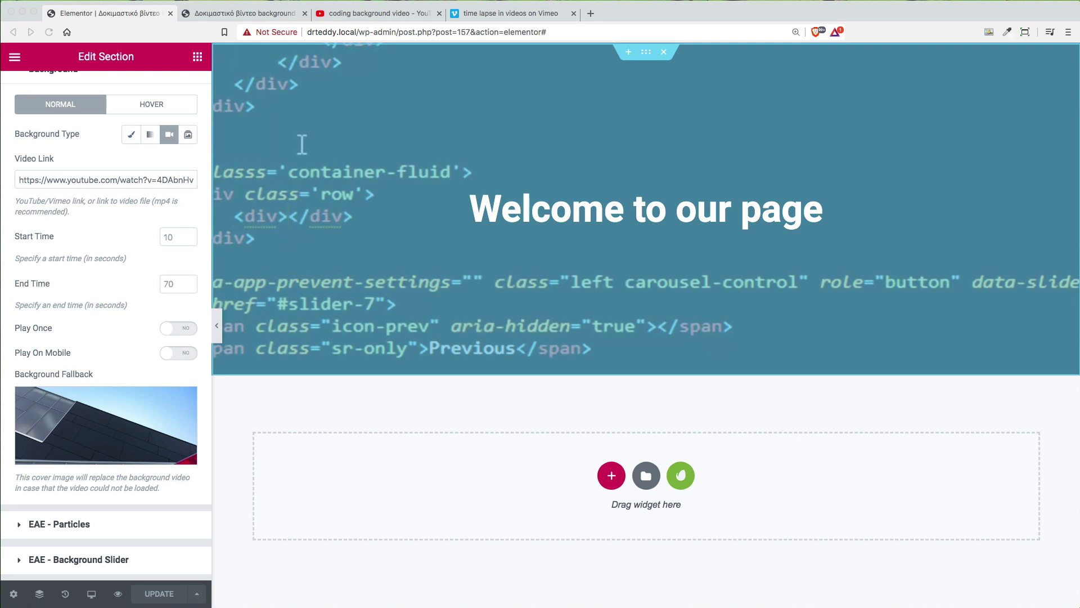
- Launch HandBrake, postpone its software update, and open back-video.mp4 from the Desktop as the source
{"action": "left_click", "coordinate": [97, 179]}
{"action": "left_click", "coordinate": [103, 179]}
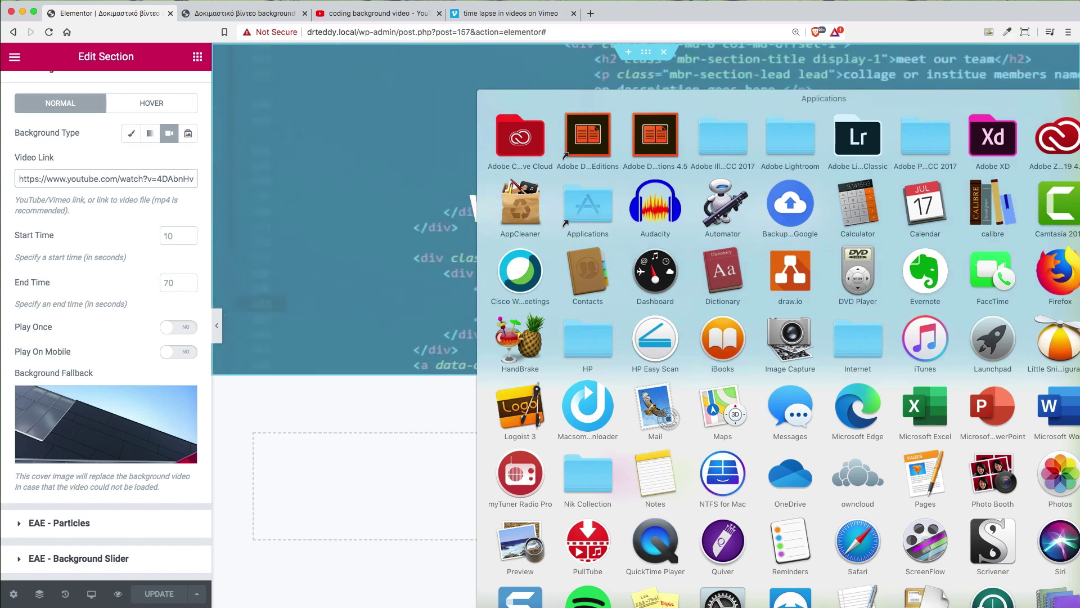
{"action": "left_click", "coordinate": [529, 343]}
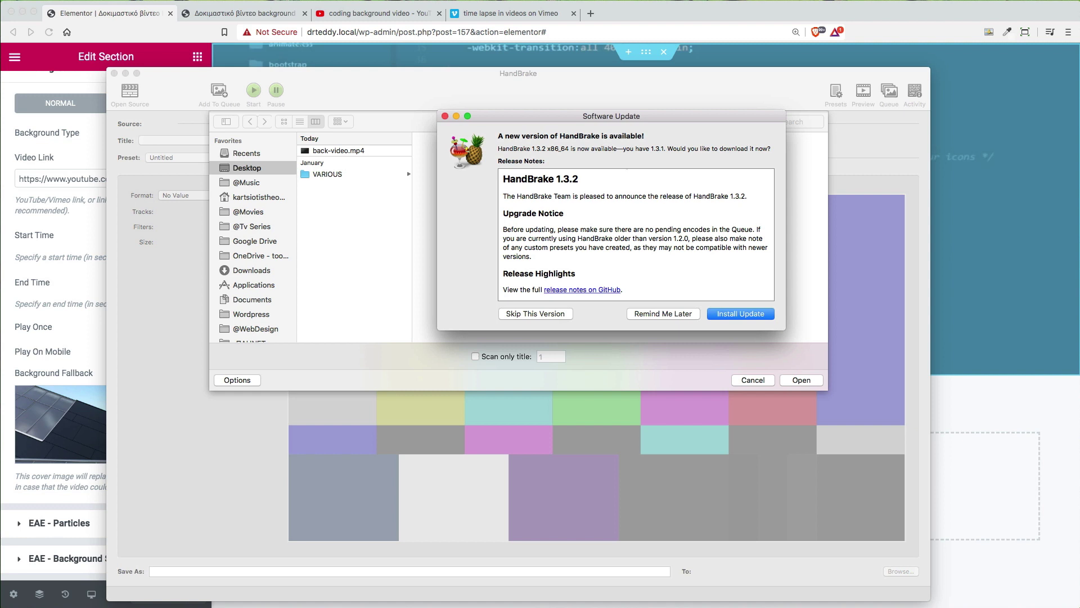
{"action": "left_click", "coordinate": [653, 313]}
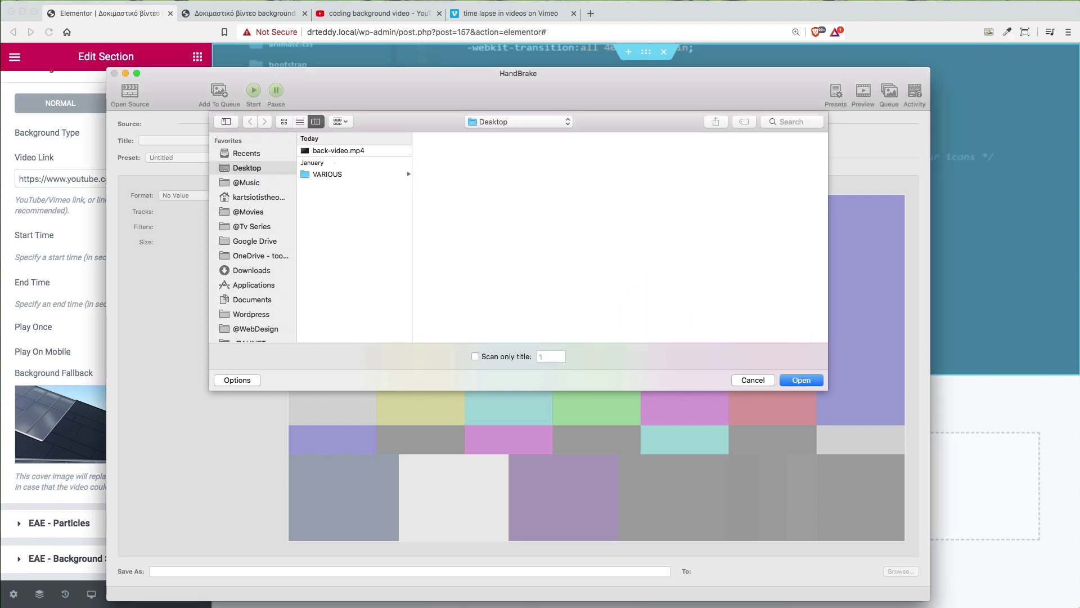
{"action": "left_click", "coordinate": [334, 150]}
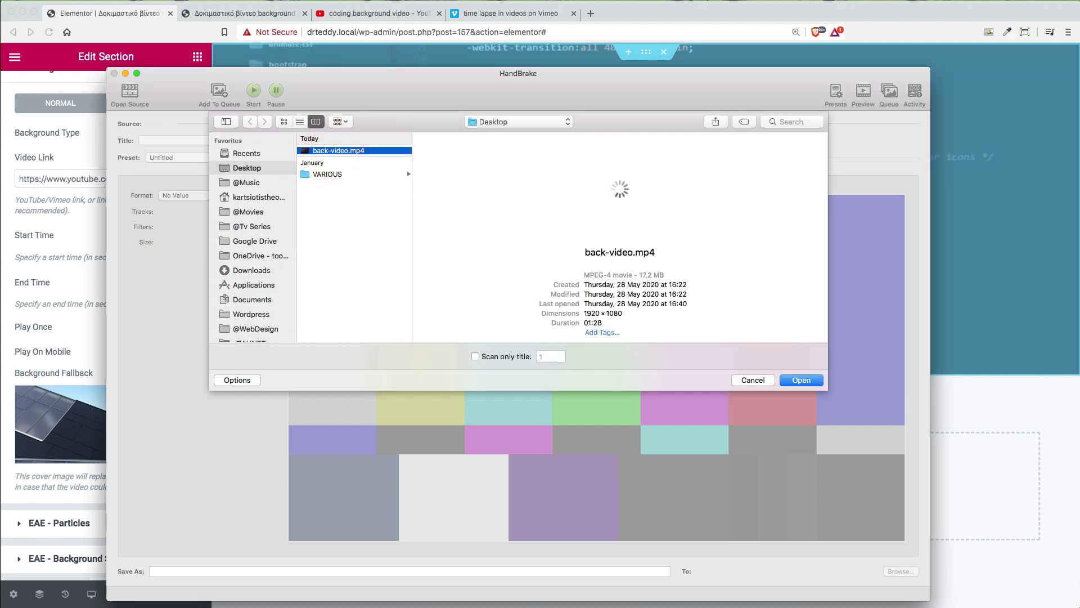
{"action": "left_click", "coordinate": [798, 380]}
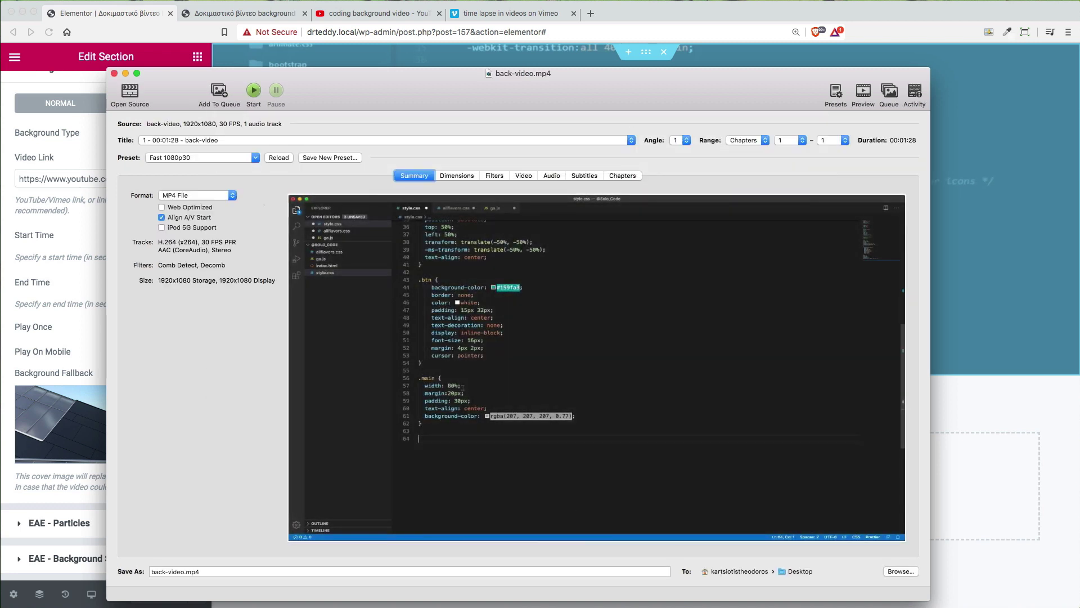
- Examine HandBrake's Web presets for the video without choosing a different preset
{"action": "left_click", "coordinate": [194, 158]}
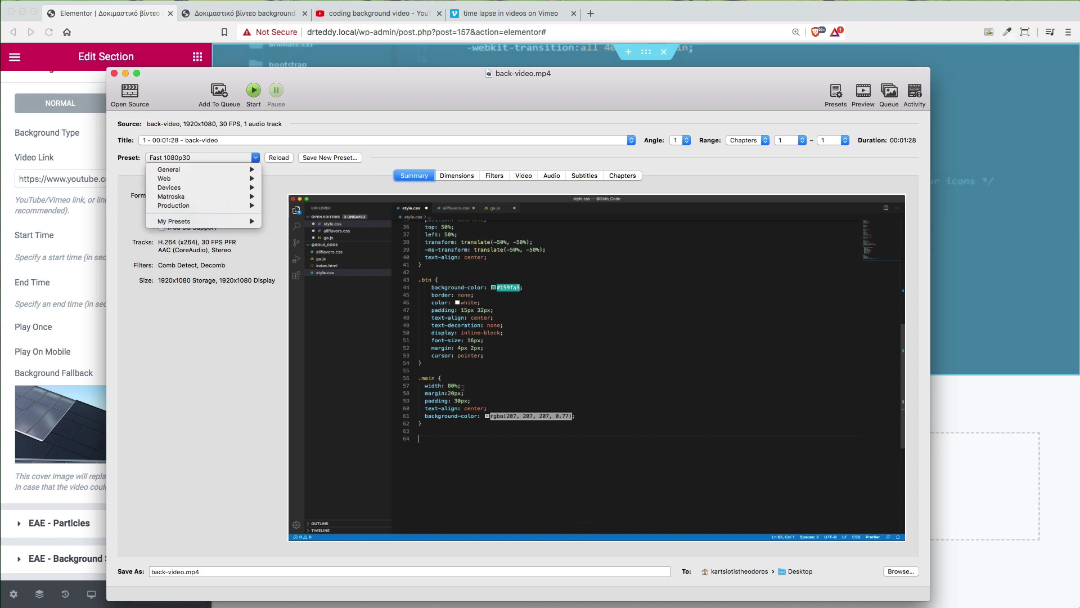
{"action": "mouse_move", "coordinate": [186, 178]}
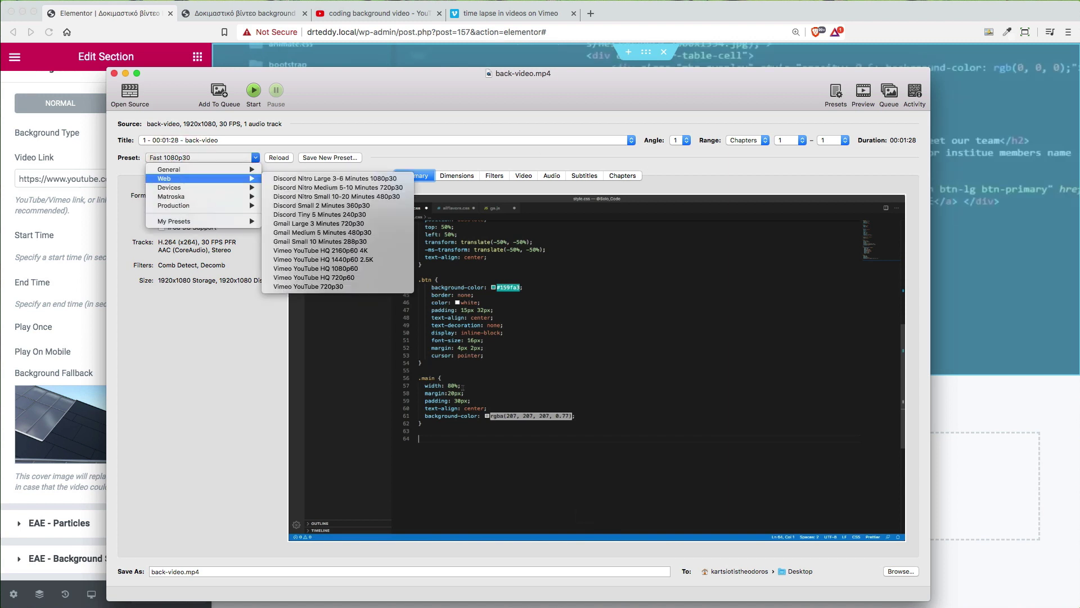
{"action": "left_click", "coordinate": [343, 85]}
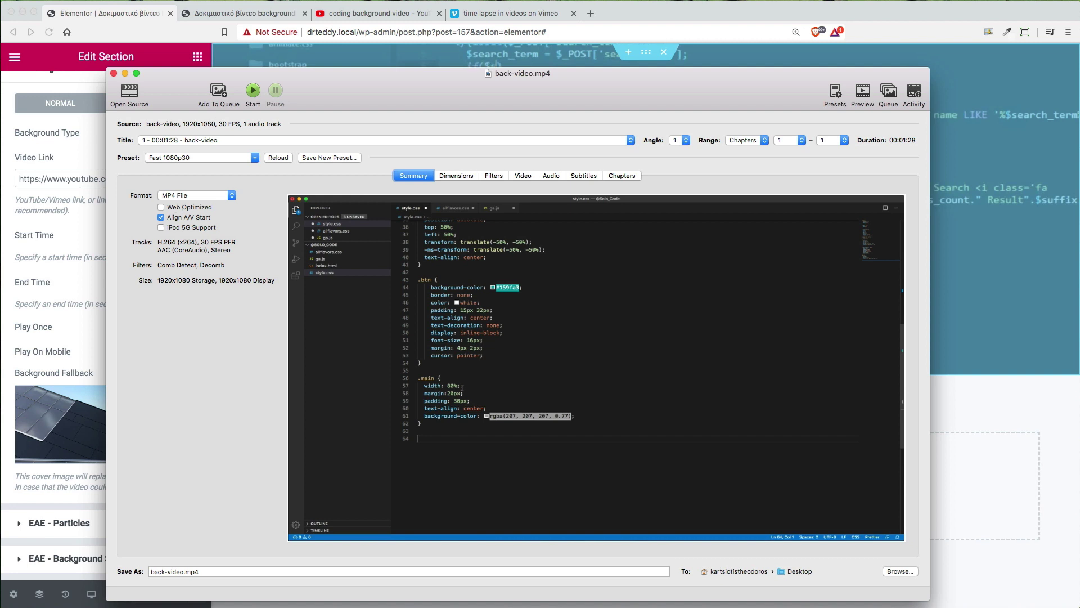
- Enable web optimization for the MP4 output and name the output file back-video-optimised.mp4
{"action": "left_click", "coordinate": [182, 208]}
{"action": "left_click", "coordinate": [213, 571]}
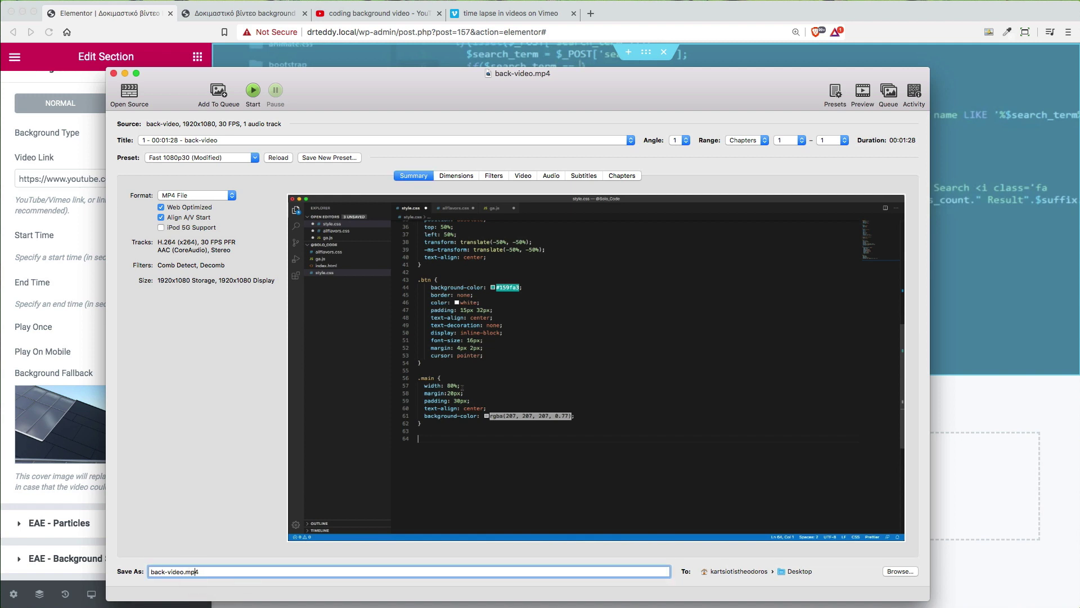
{"action": "type", "text": "-optimises"}
{"action": "key", "text": "BackSpace"}
{"action": "type", "text": "d"}
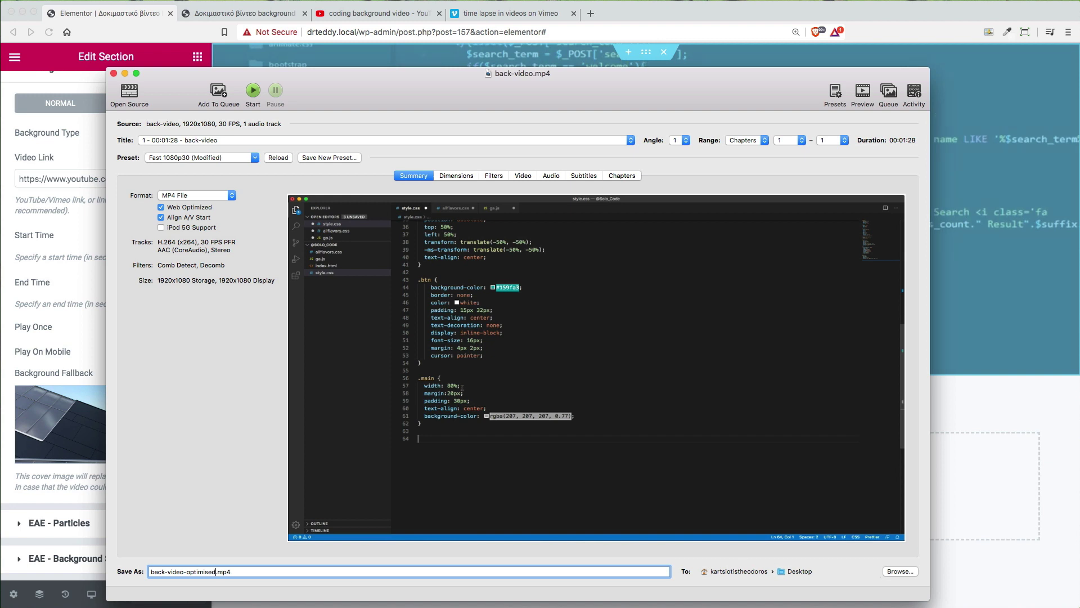
{"action": "left_click", "coordinate": [253, 90]}
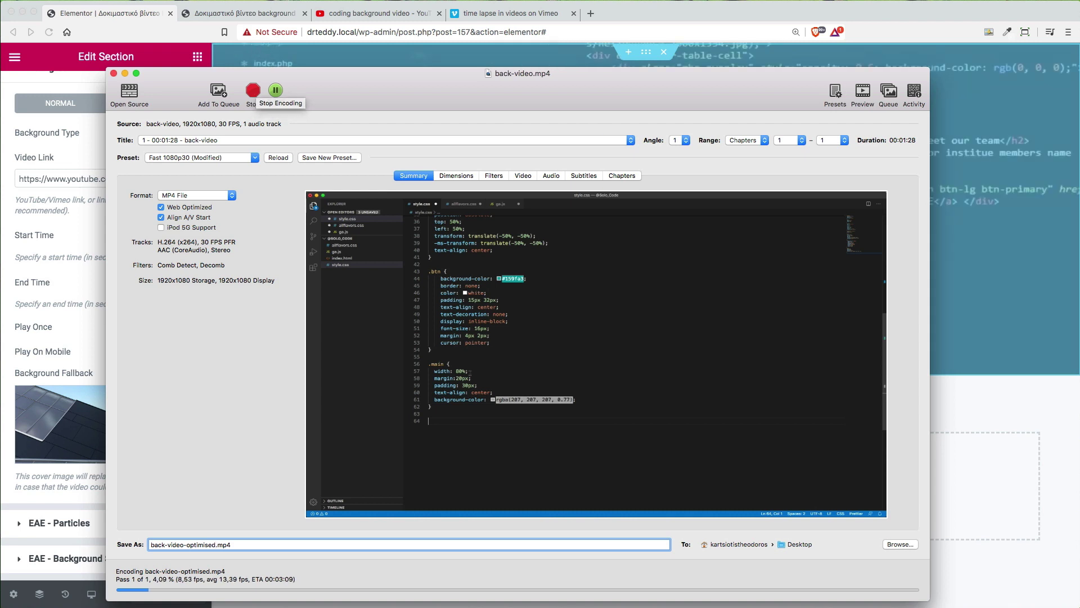
{"action": "left_click", "coordinate": [253, 90]}
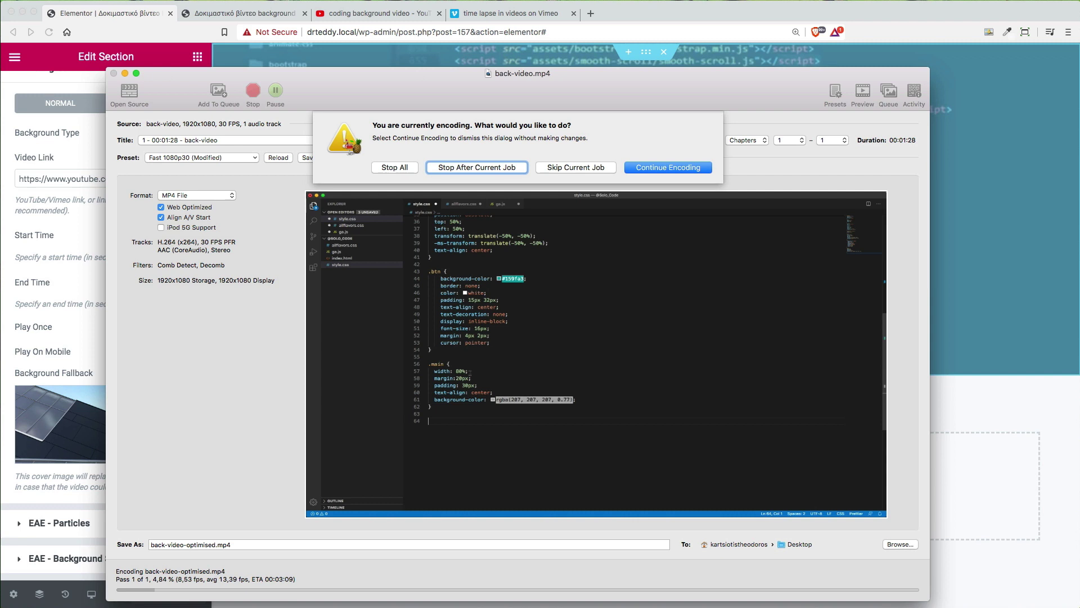
{"action": "left_click", "coordinate": [394, 167]}
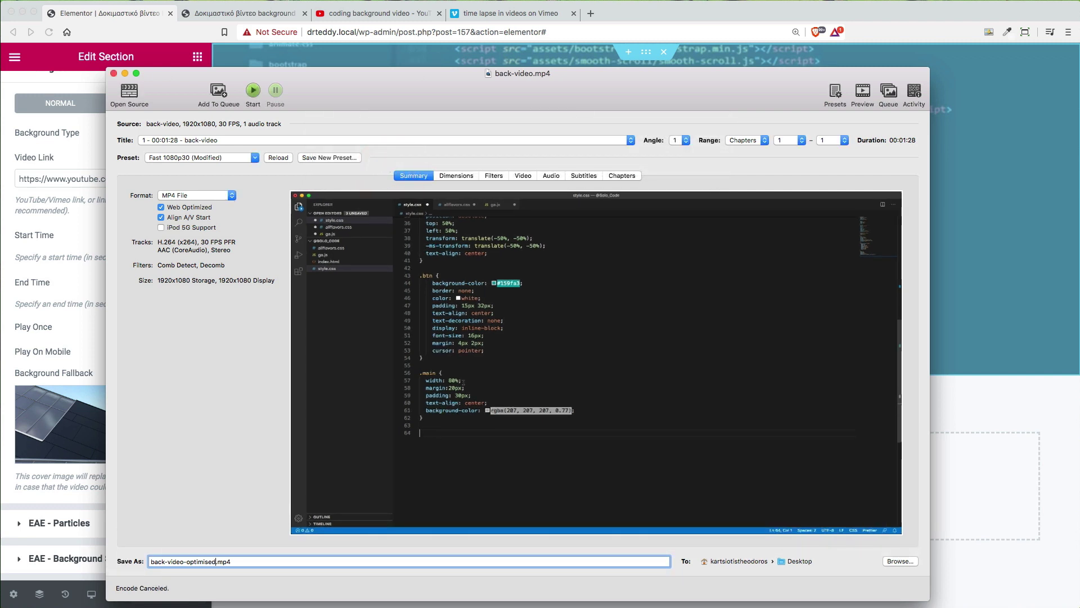
- Remove the audio from the output by setting its audio track to None
{"action": "left_click", "coordinate": [216, 561]}
{"action": "left_click", "coordinate": [551, 176]}
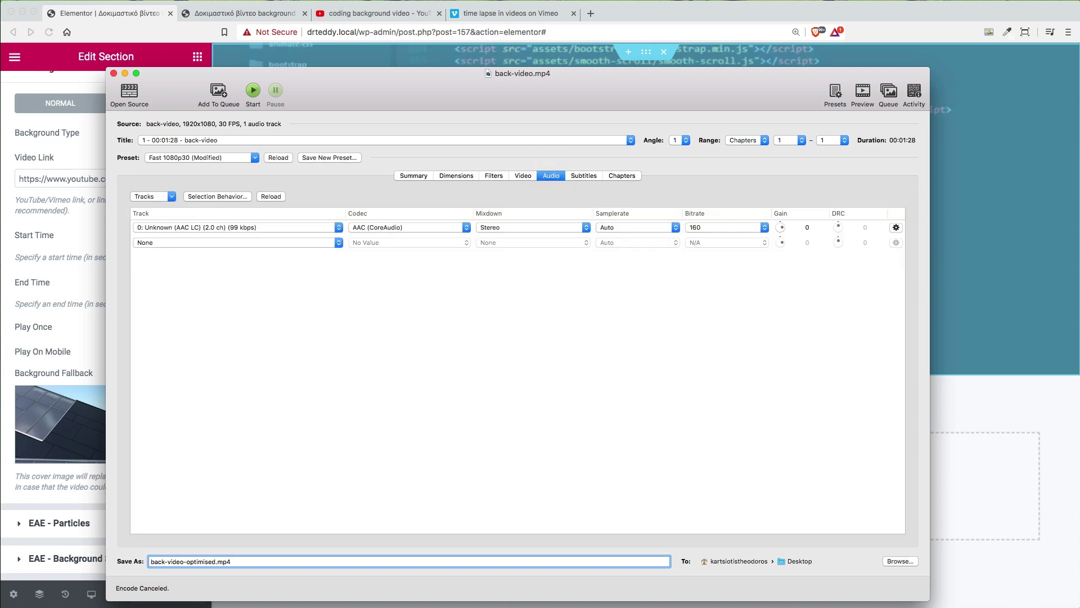
{"action": "left_click", "coordinate": [150, 196]}
{"action": "left_click", "coordinate": [150, 197]}
{"action": "left_click", "coordinate": [896, 228]}
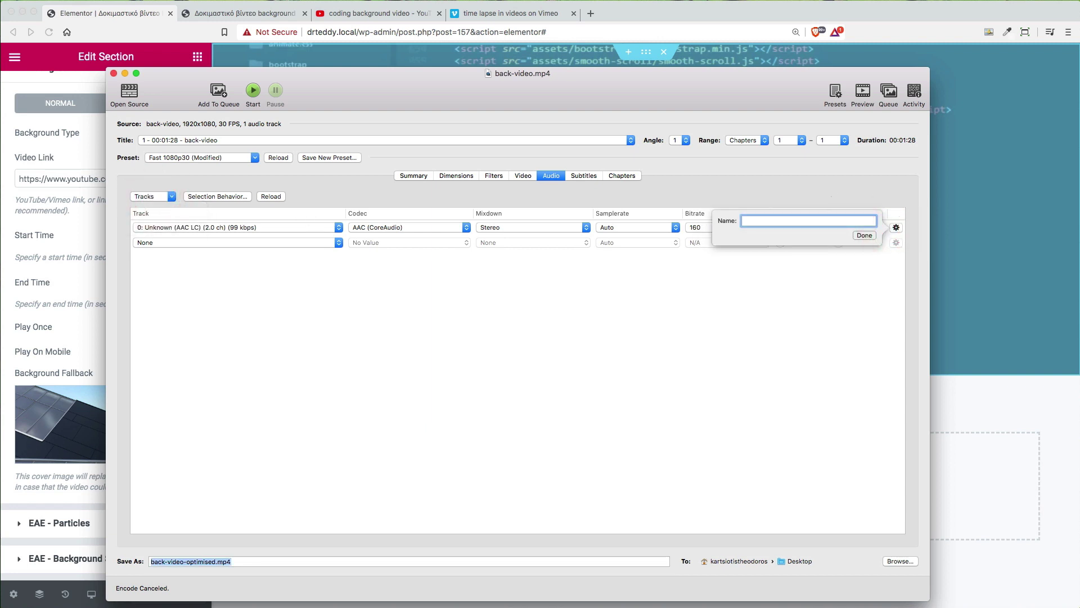
{"action": "left_click", "coordinate": [824, 196]}
{"action": "left_click", "coordinate": [234, 227]}
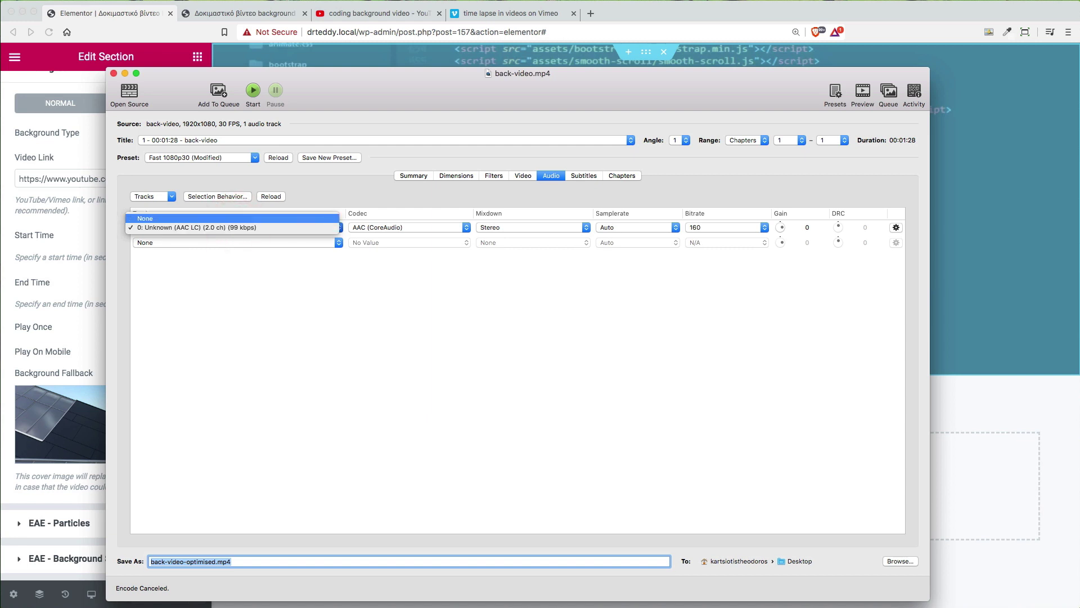
{"action": "left_click", "coordinate": [226, 218]}
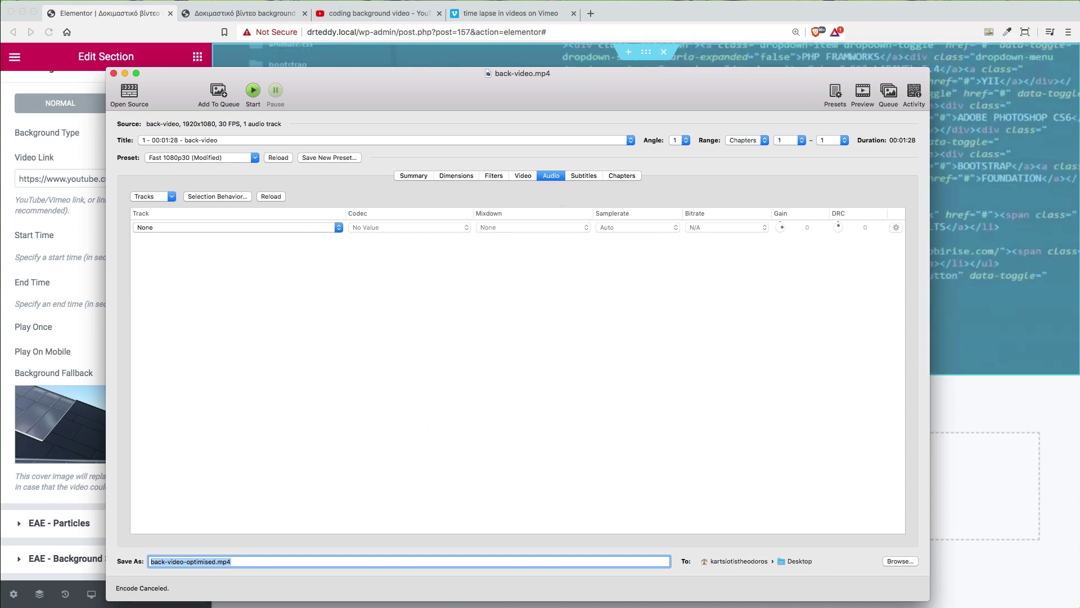
- Encode the video to the Desktop, overwriting the existing back-video-optimised.mp4
{"action": "left_click", "coordinate": [412, 175]}
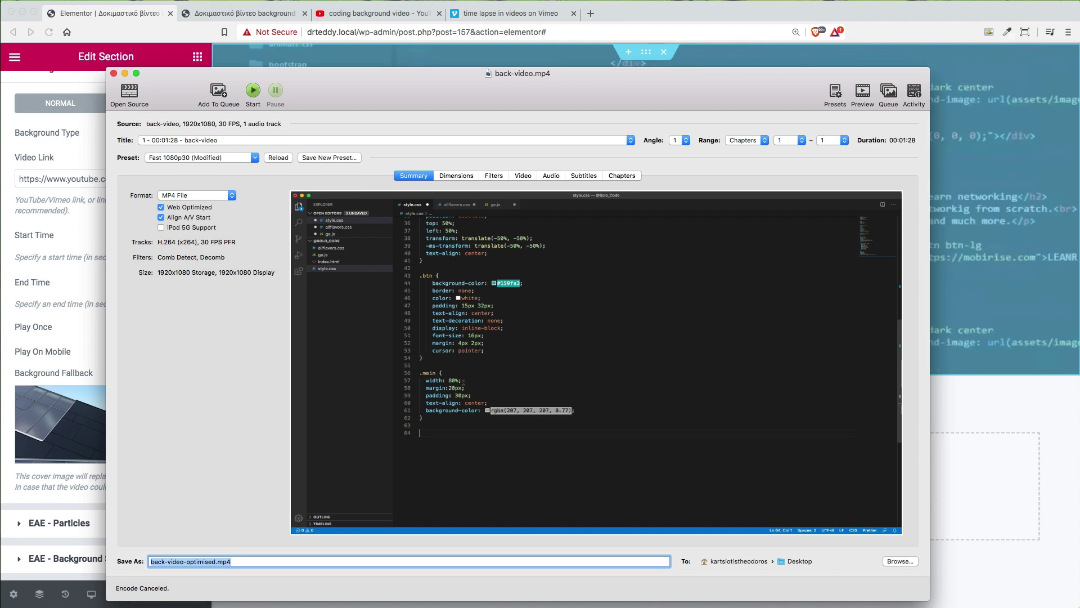
{"action": "left_click", "coordinate": [253, 91]}
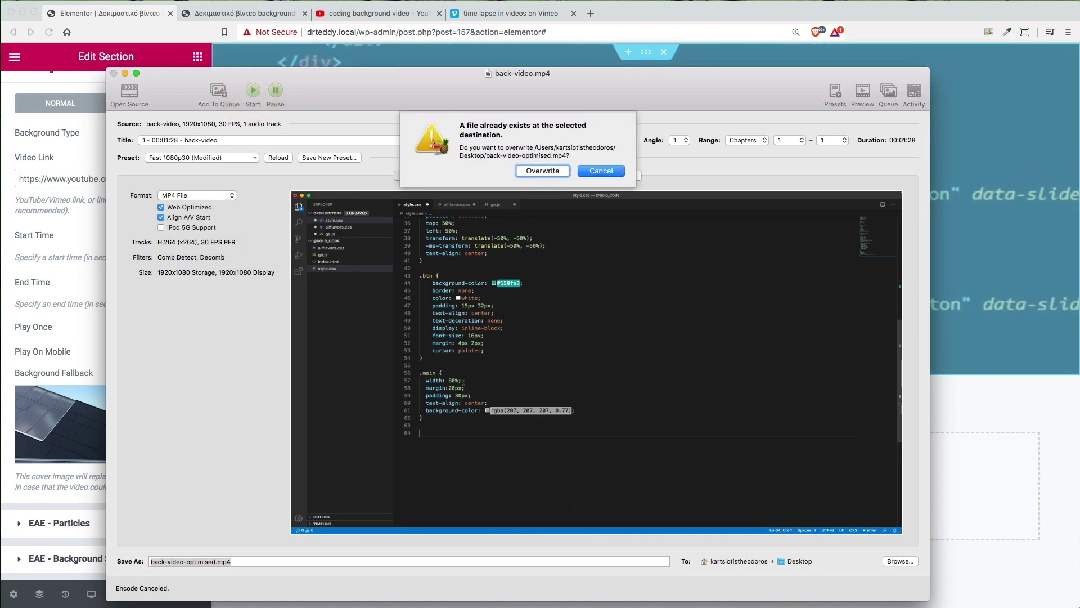
{"action": "left_click", "coordinate": [542, 170]}
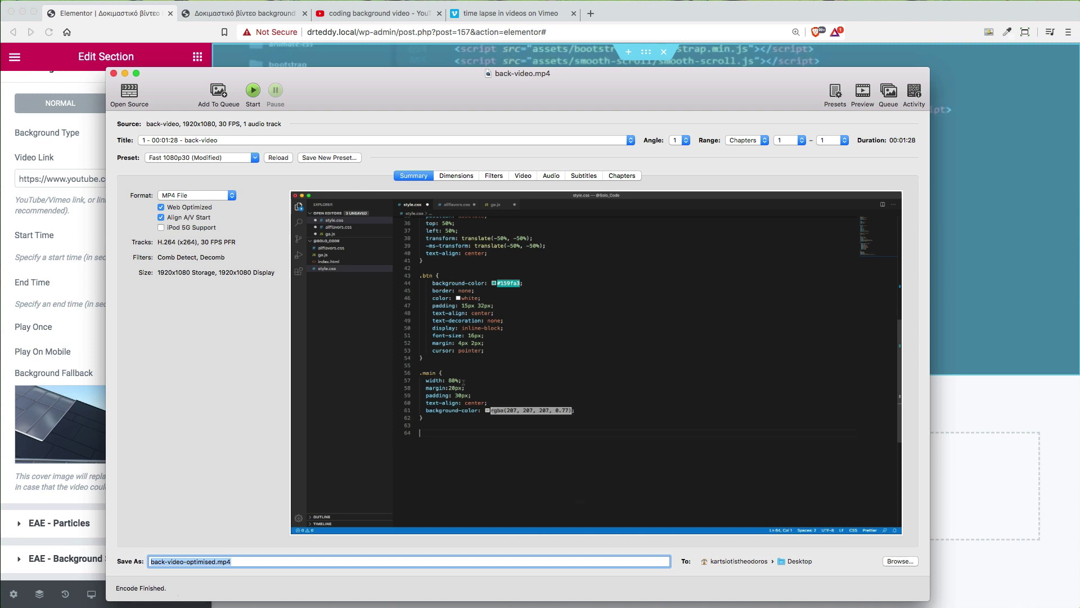
- Switch to Finder and compare the file sizes of back-video.mp4 and back-video-optimised.mp4 on the Desktop
{"action": "key", "text": "super+Tab"}
{"action": "key", "text": "super+Tab"}
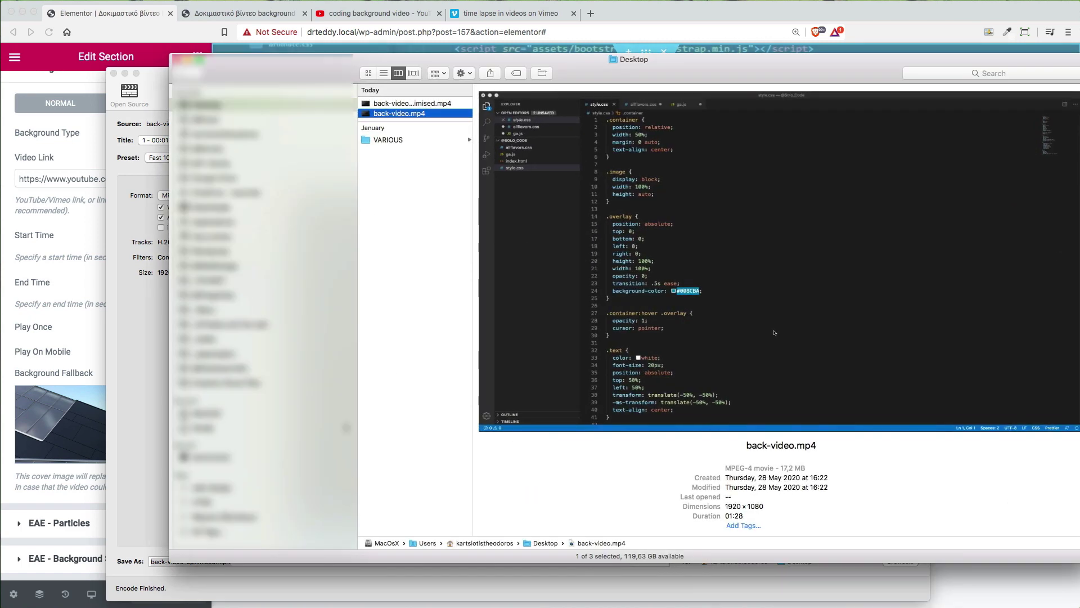
{"action": "left_click", "coordinate": [430, 104]}
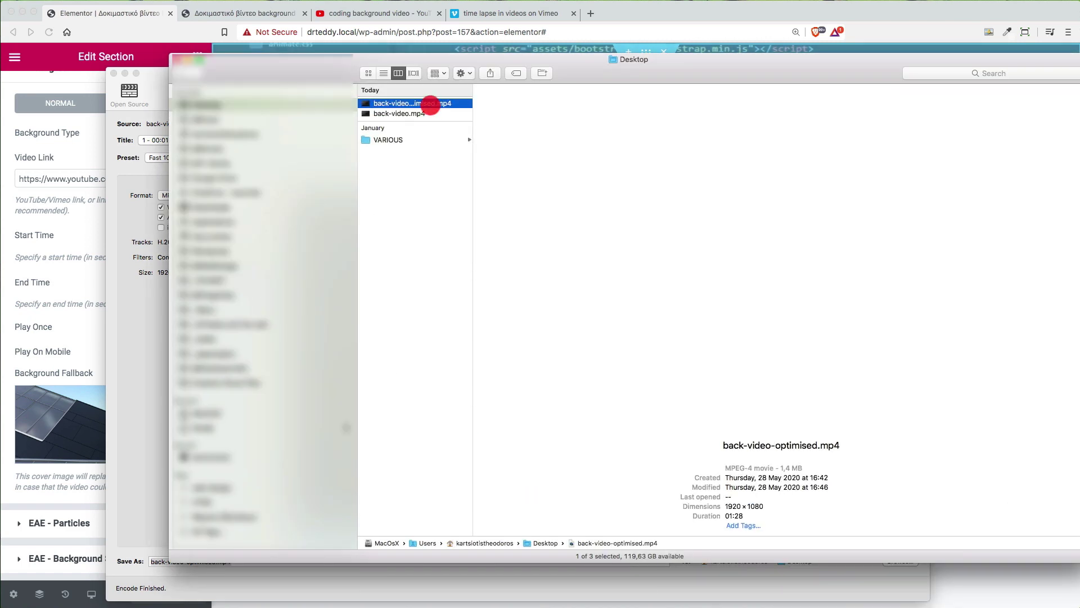
{"action": "left_click", "coordinate": [400, 114]}
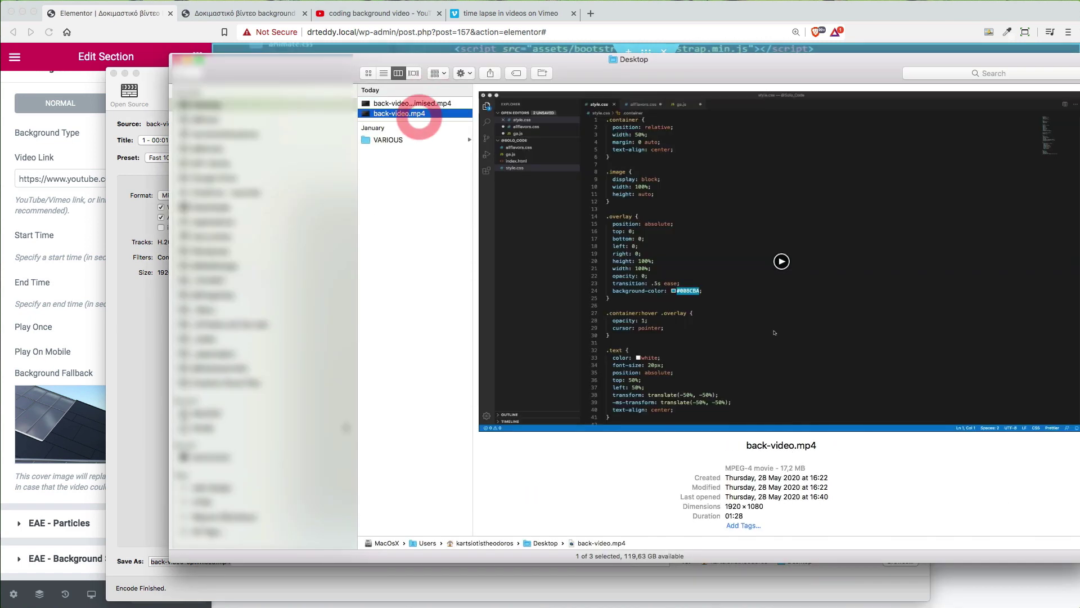
{"action": "left_click_drag", "start_coordinate": [781, 468], "coordinate": [806, 467]}
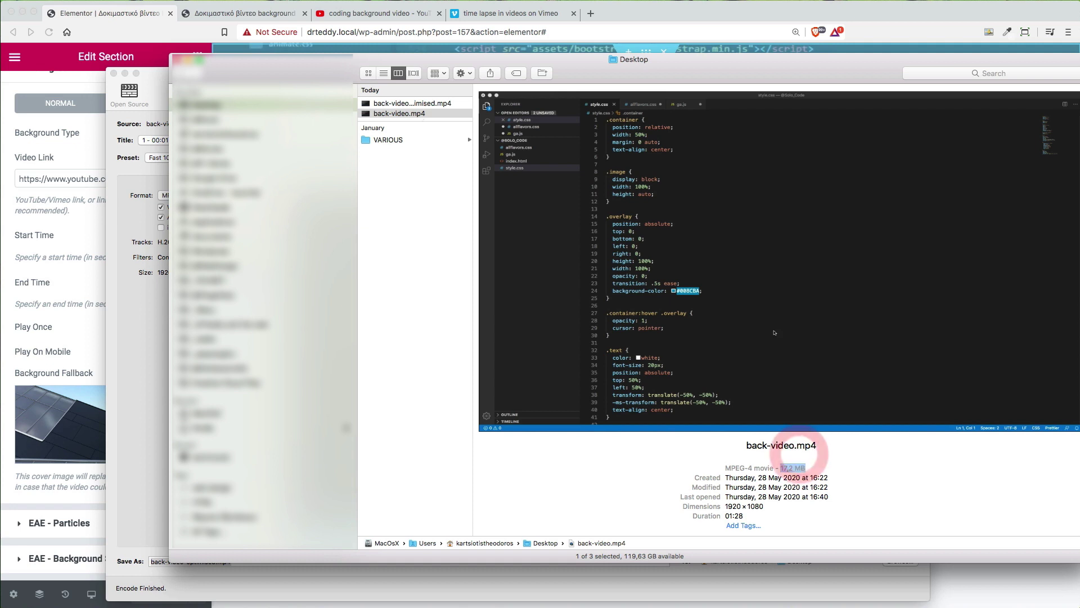
{"action": "key", "text": "Up"}
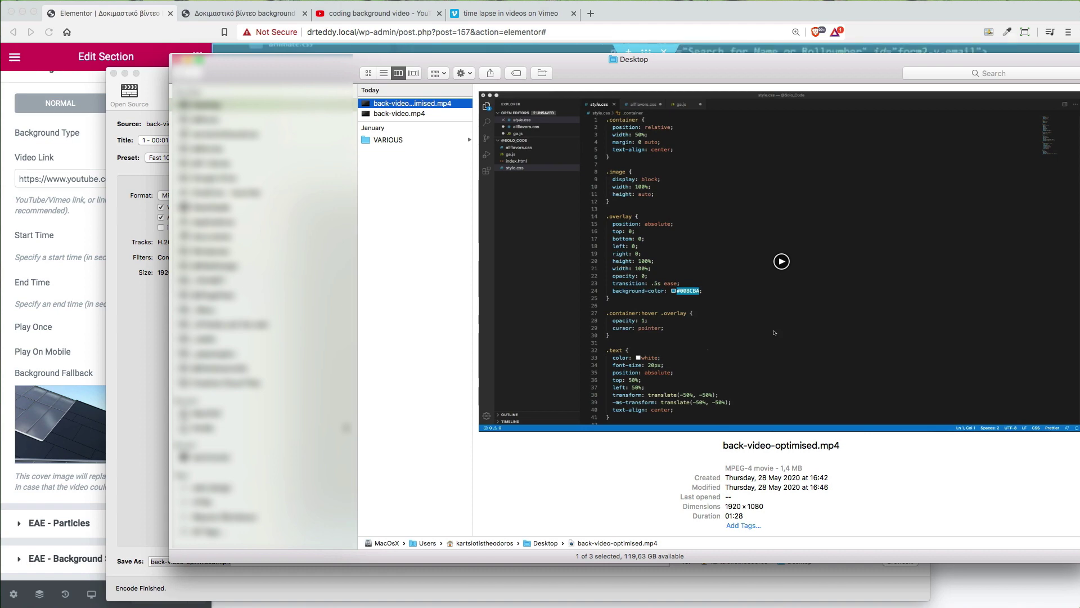
- Switch to the browser, exit Elementor to the WordPress dashboard and open the page for uploading new media
{"action": "key", "text": "super+Tab"}
{"action": "key", "text": "super+Tab"}
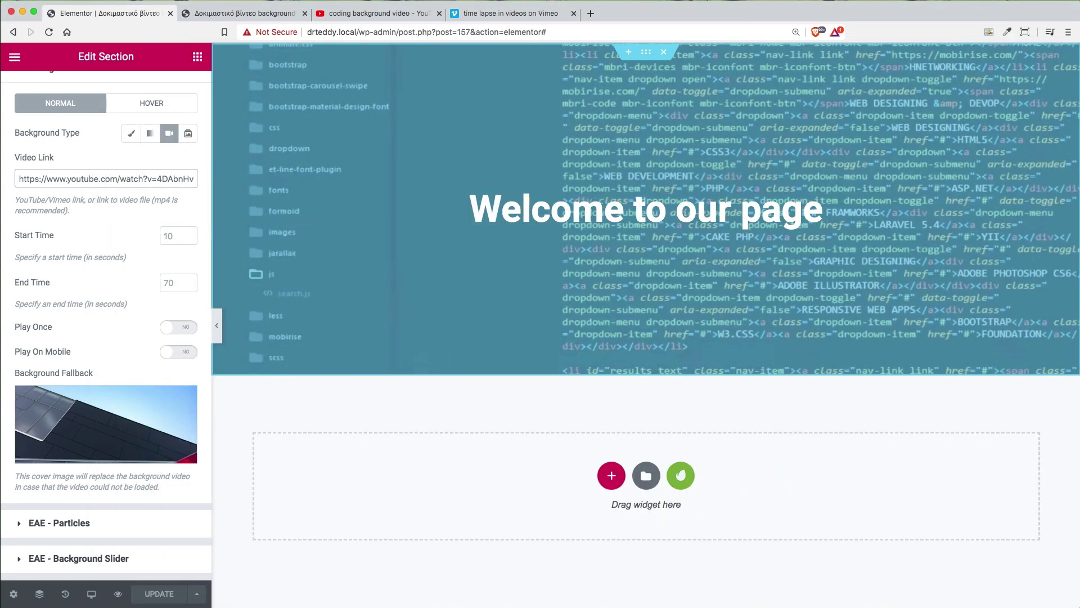
{"action": "left_click", "coordinate": [14, 57]}
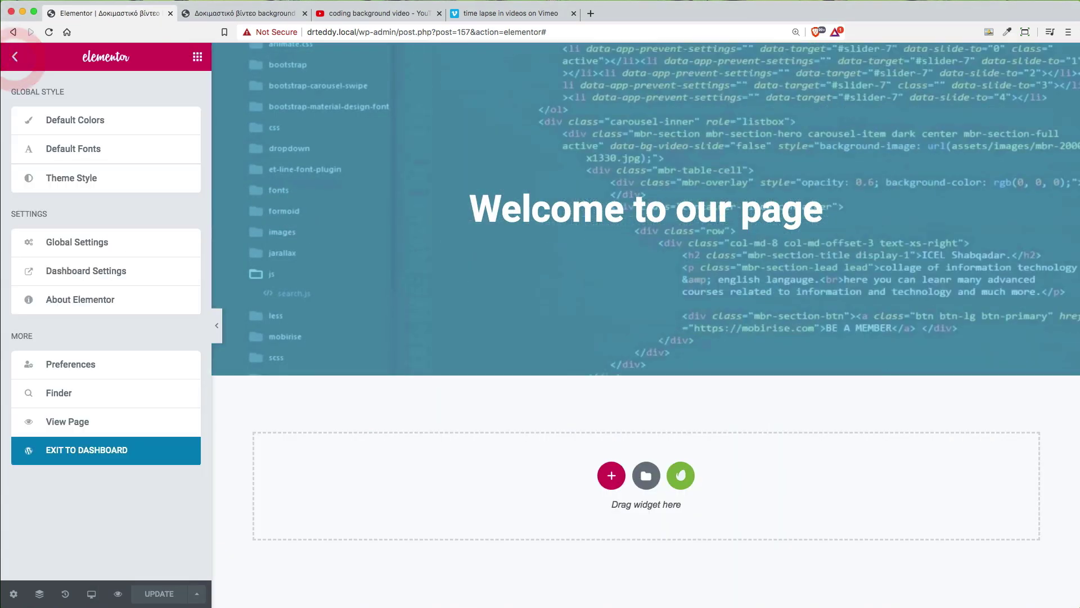
{"action": "left_click", "coordinate": [85, 448]}
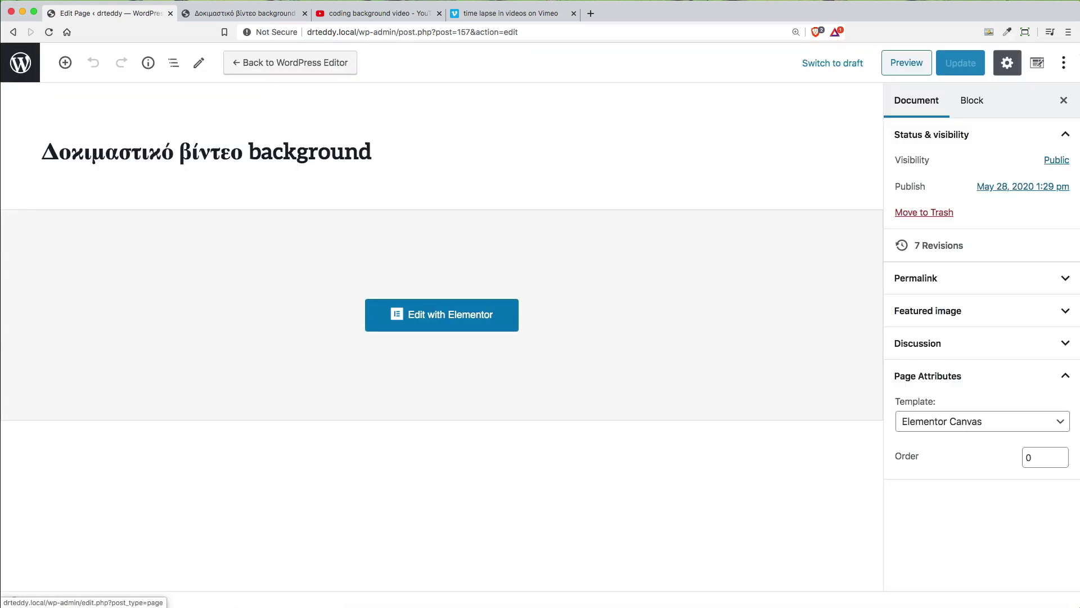
{"action": "left_click", "coordinate": [20, 62]}
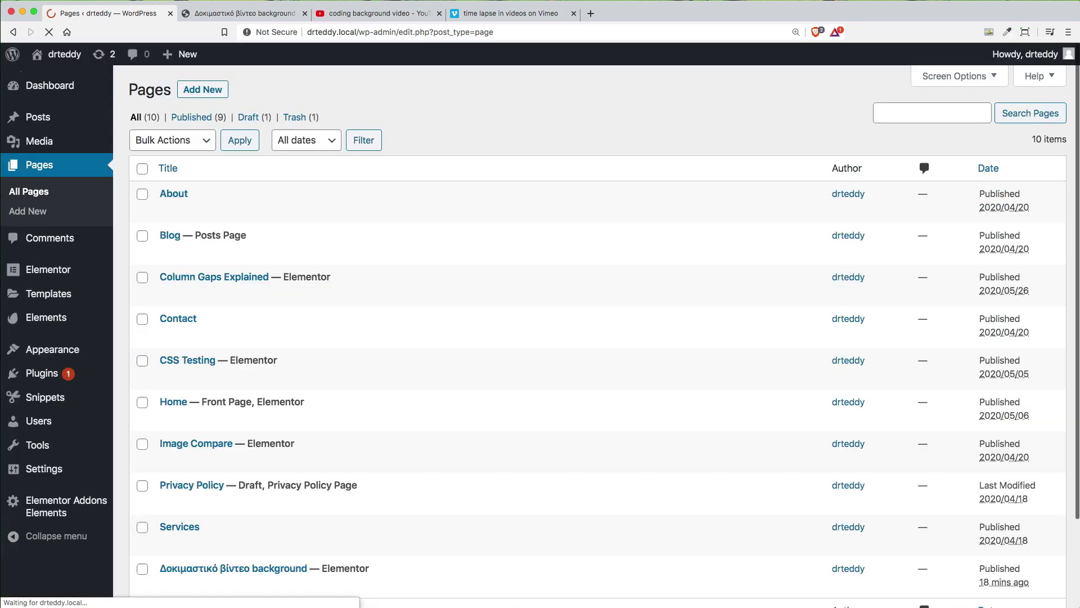
{"action": "mouse_move", "coordinate": [40, 141]}
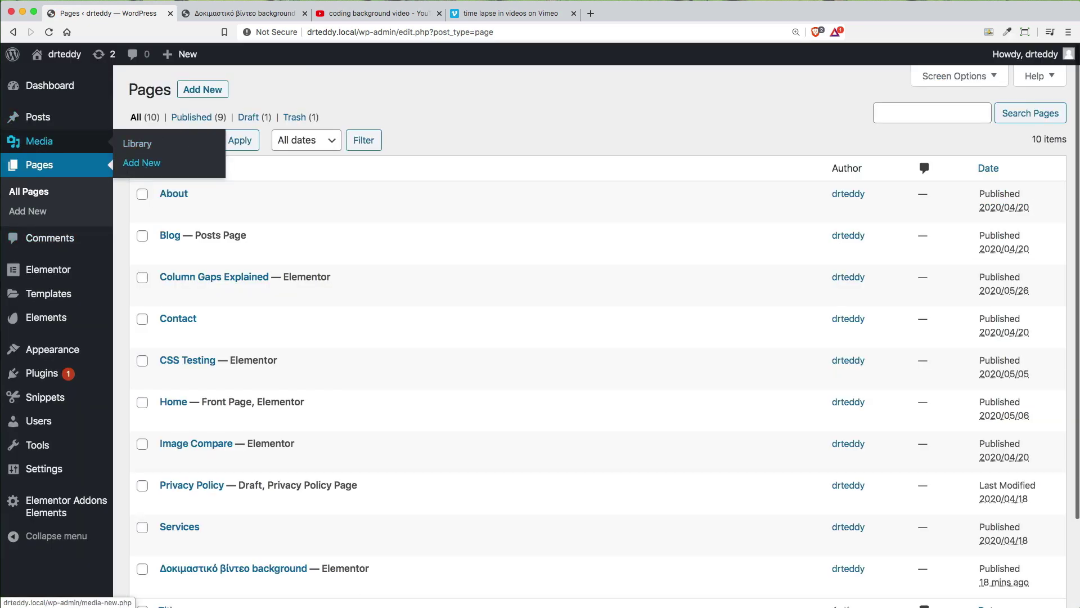
{"action": "left_click", "coordinate": [142, 163]}
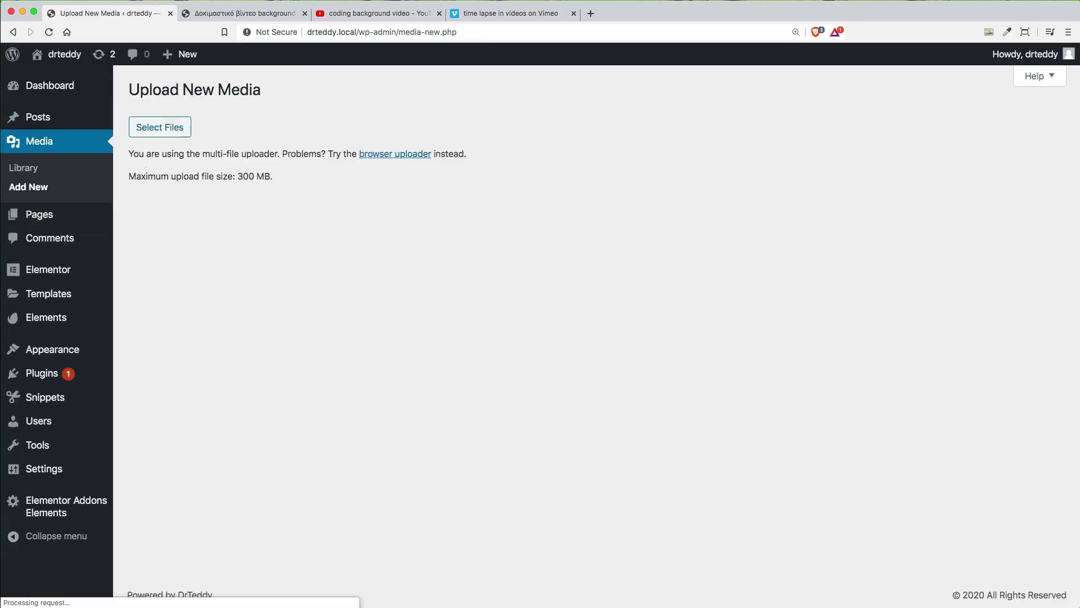
- Upload back-video-optimised.mp4 from the Desktop to the media library
{"action": "left_click", "coordinate": [597, 215]}
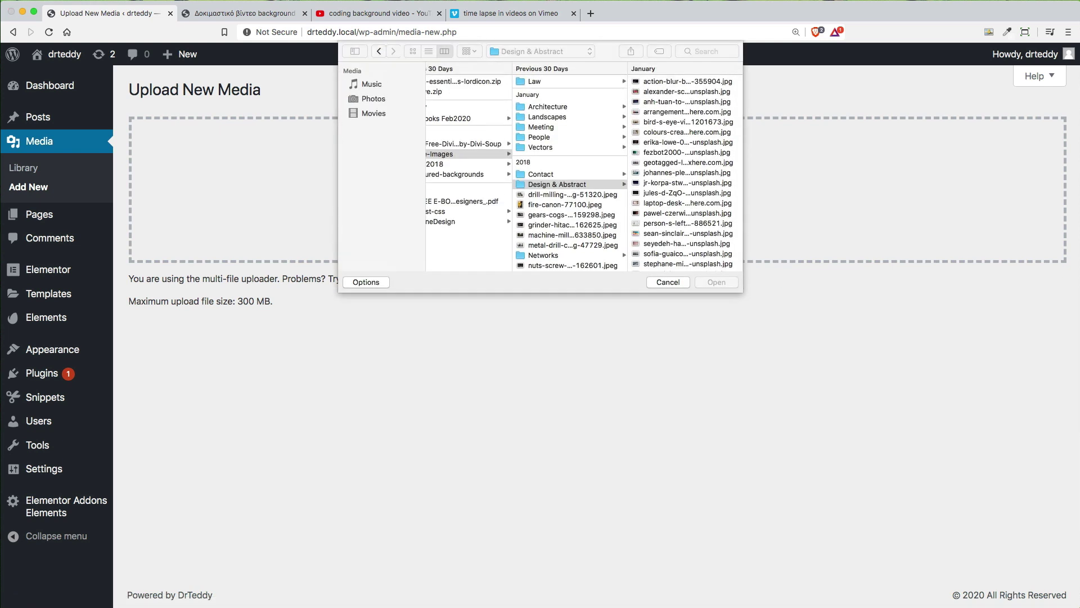
{"action": "left_click", "coordinate": [374, 97]}
{"action": "left_click", "coordinate": [475, 82]}
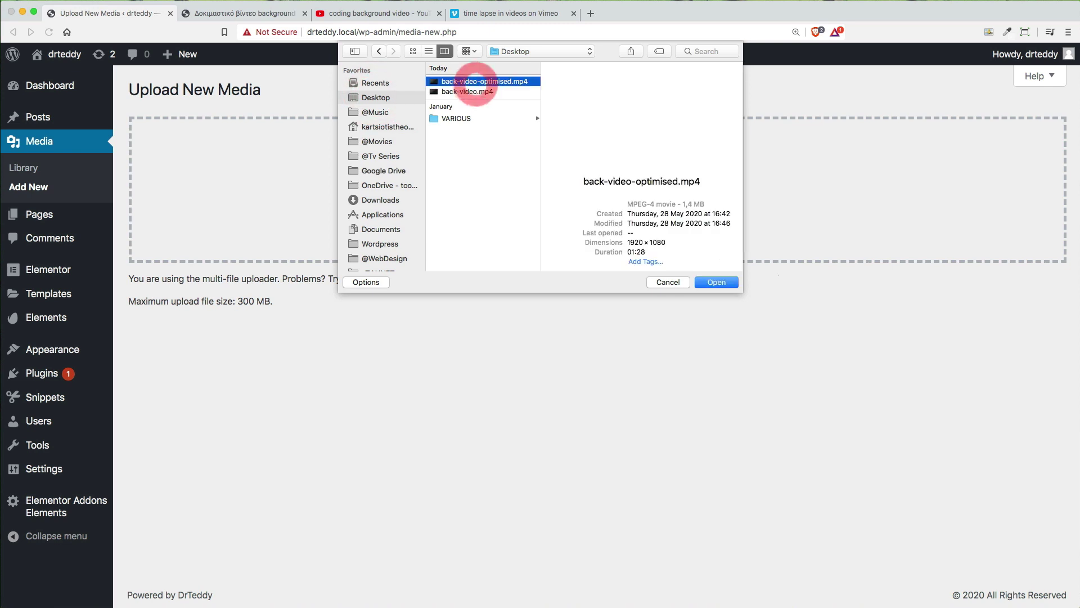
{"action": "left_click", "coordinate": [716, 282]}
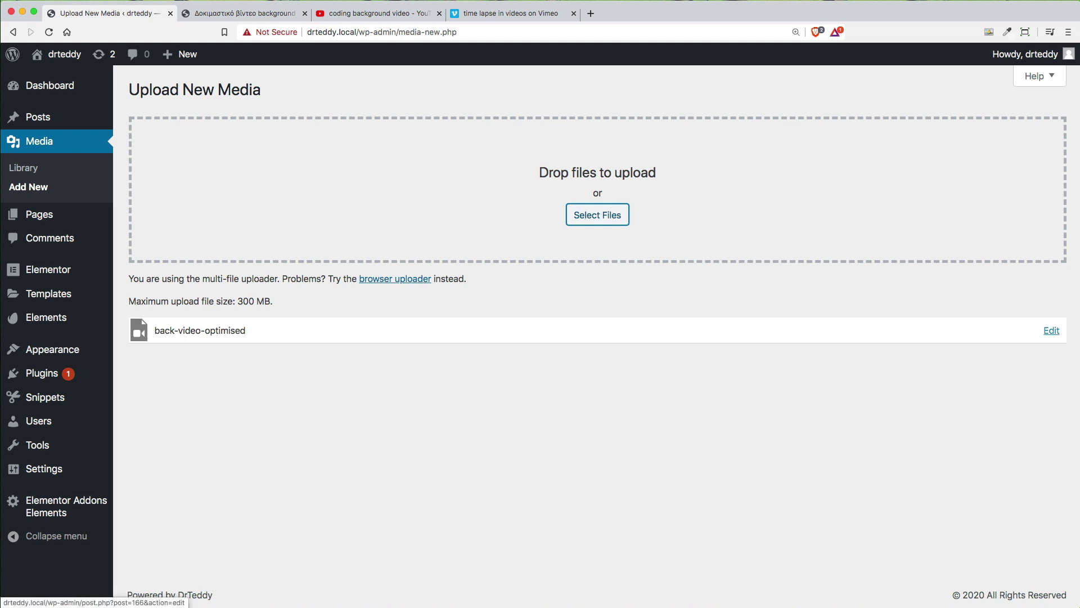
- Open the uploaded back-video-optimised item for editing and copy its file URL
{"action": "left_click", "coordinate": [1050, 330]}
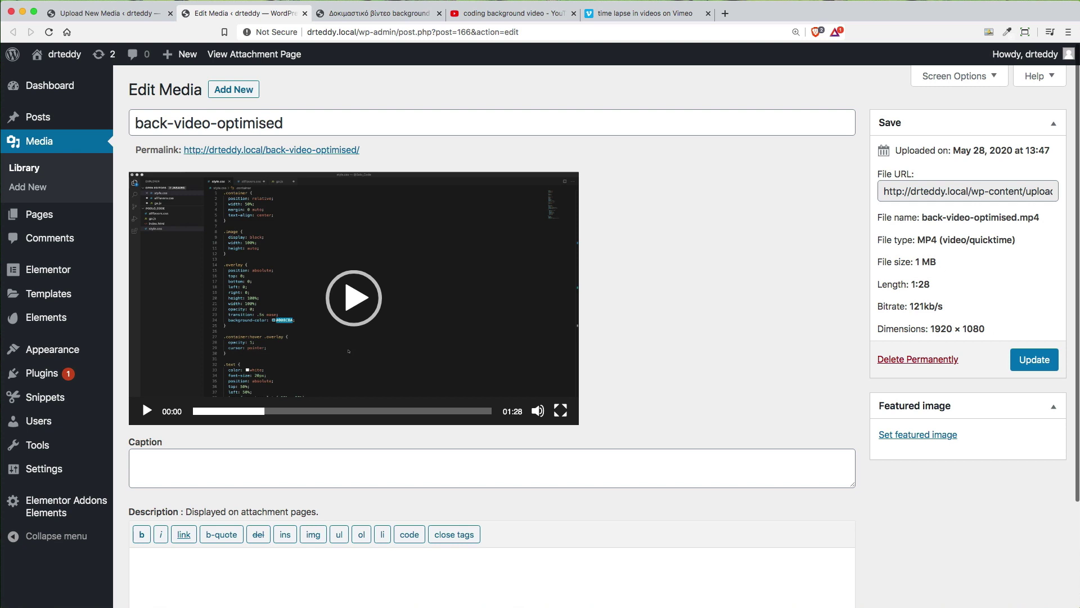
{"action": "left_click", "coordinate": [926, 192]}
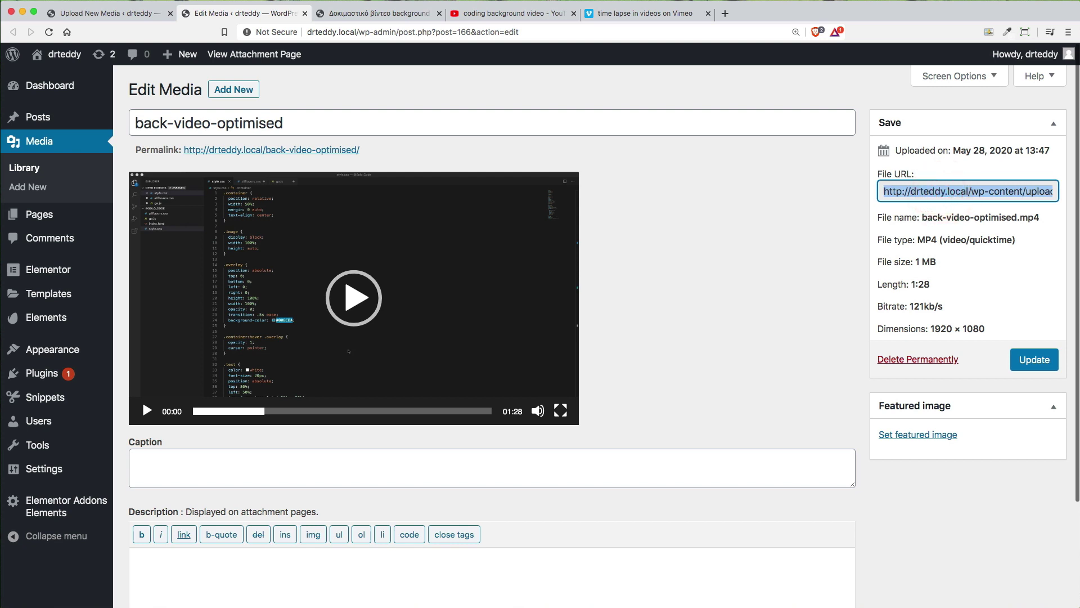
{"action": "right_click", "coordinate": [910, 193]}
{"action": "left_click", "coordinate": [964, 219]}
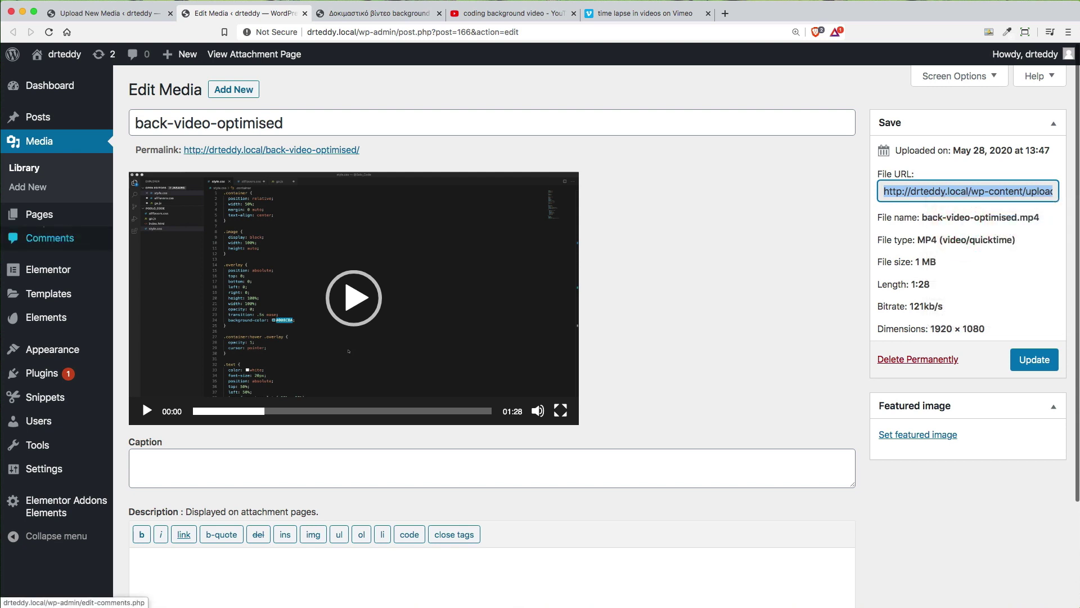
- Open the page "Δοκιμαστικό βίντεο background" from the list of all pages in the Elementor editor
{"action": "mouse_move", "coordinate": [39, 214]}
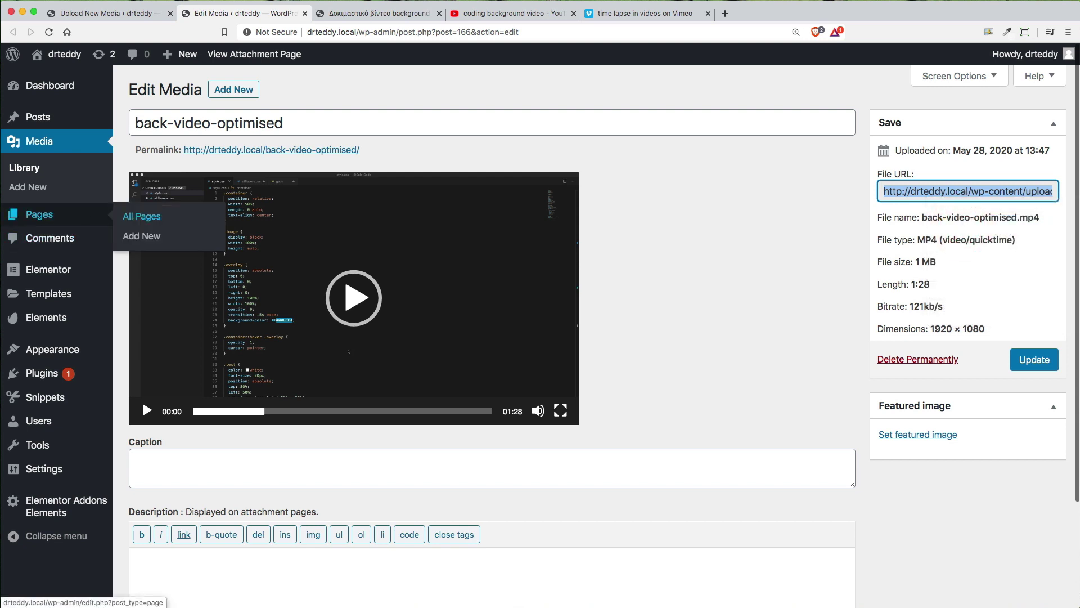
{"action": "left_click", "coordinate": [141, 216]}
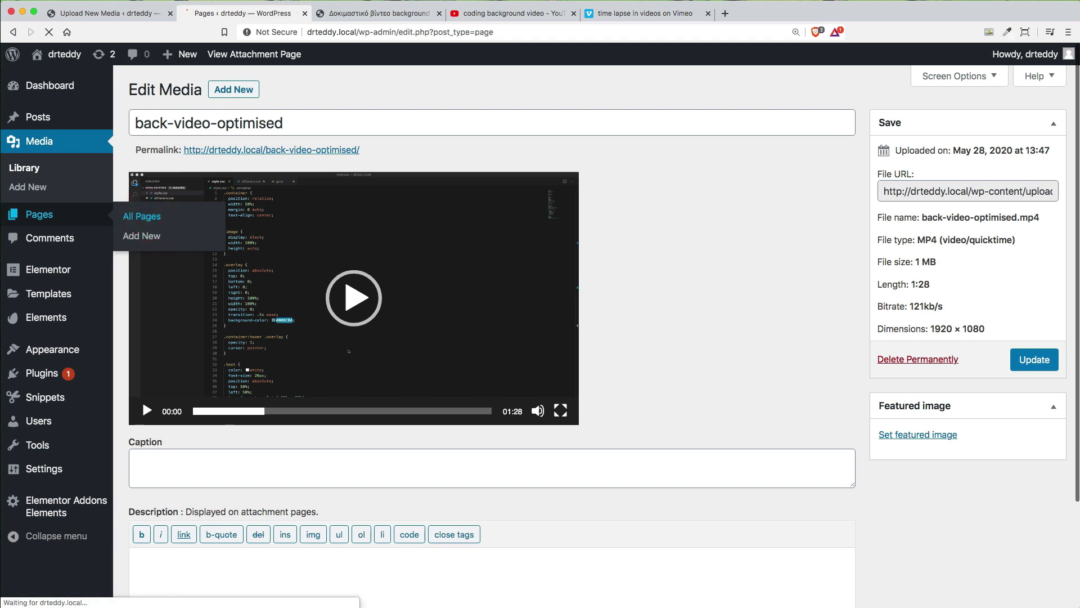
{"action": "scroll", "coordinate": [393, 315], "scroll_direction": "down", "scroll_amount": 1}
{"action": "scroll", "coordinate": [393, 315], "scroll_direction": "down", "scroll_amount": 3}
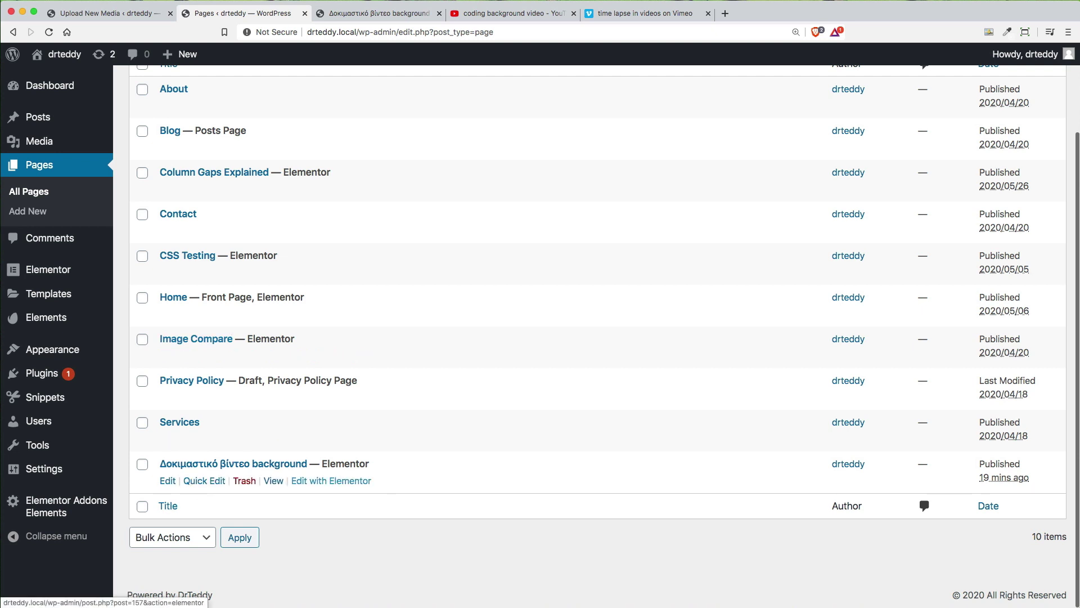
{"action": "left_click", "coordinate": [331, 482]}
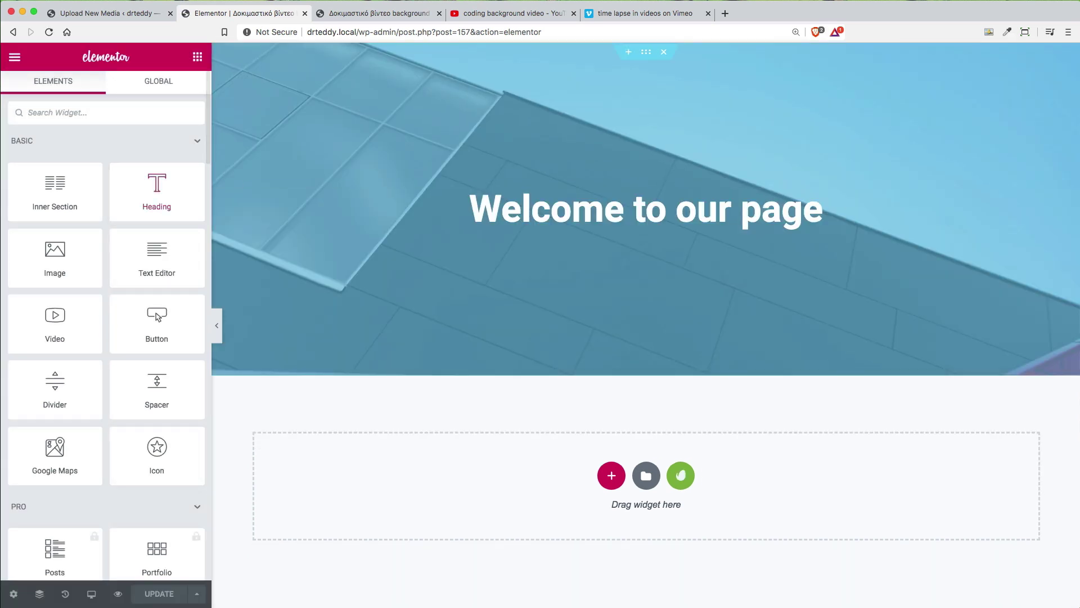
- Replace the YouTube link in the welcome section's video background with the copied URL of back-video-optimised.mp4
{"action": "left_click", "coordinate": [645, 52]}
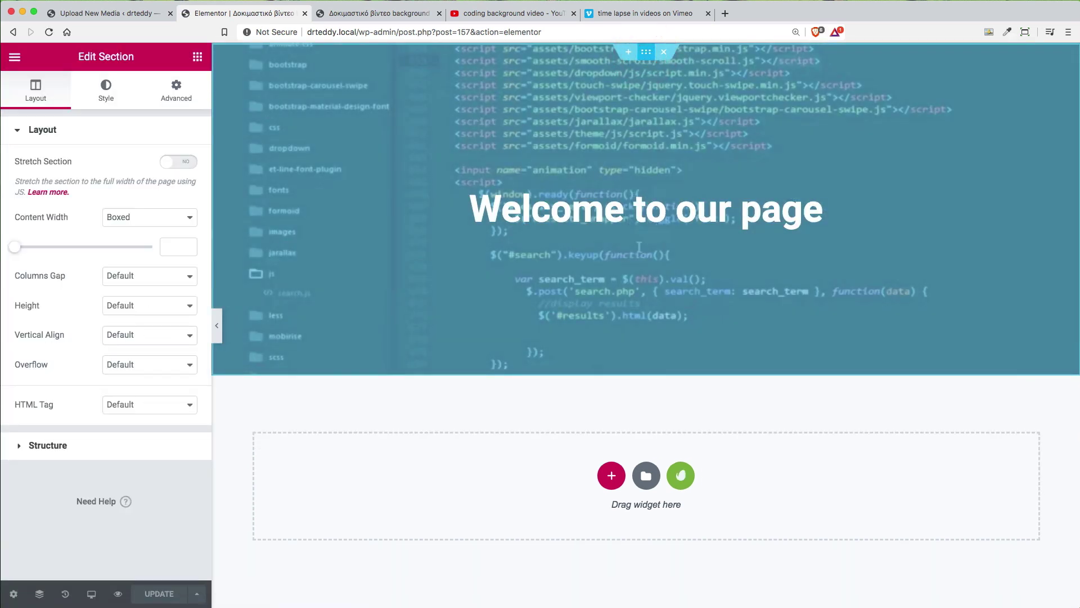
{"action": "left_click", "coordinate": [106, 92]}
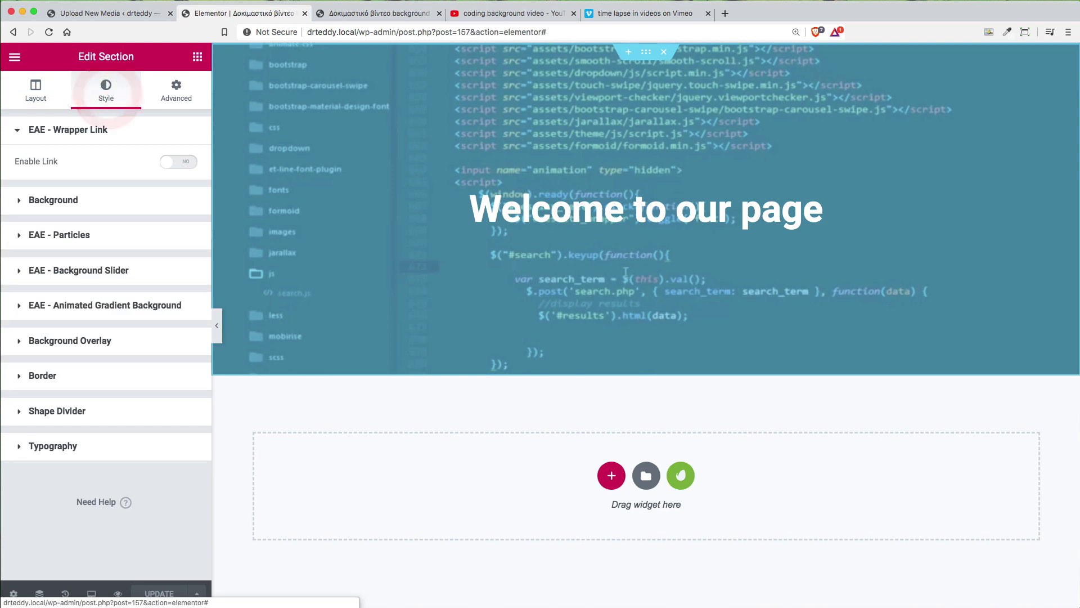
{"action": "left_click", "coordinate": [76, 198]}
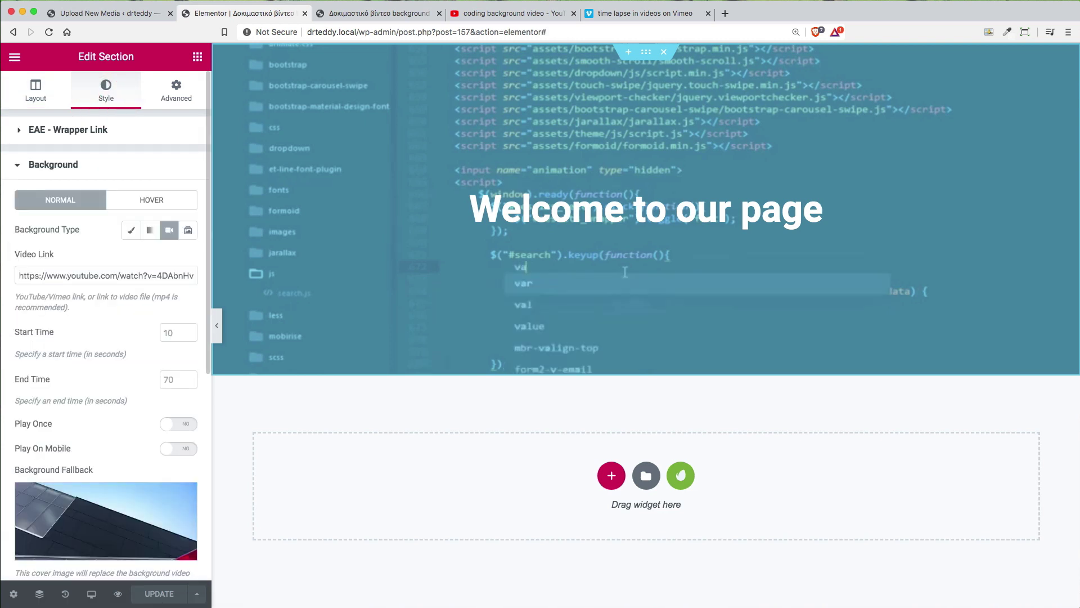
{"action": "triple_click", "coordinate": [72, 272]}
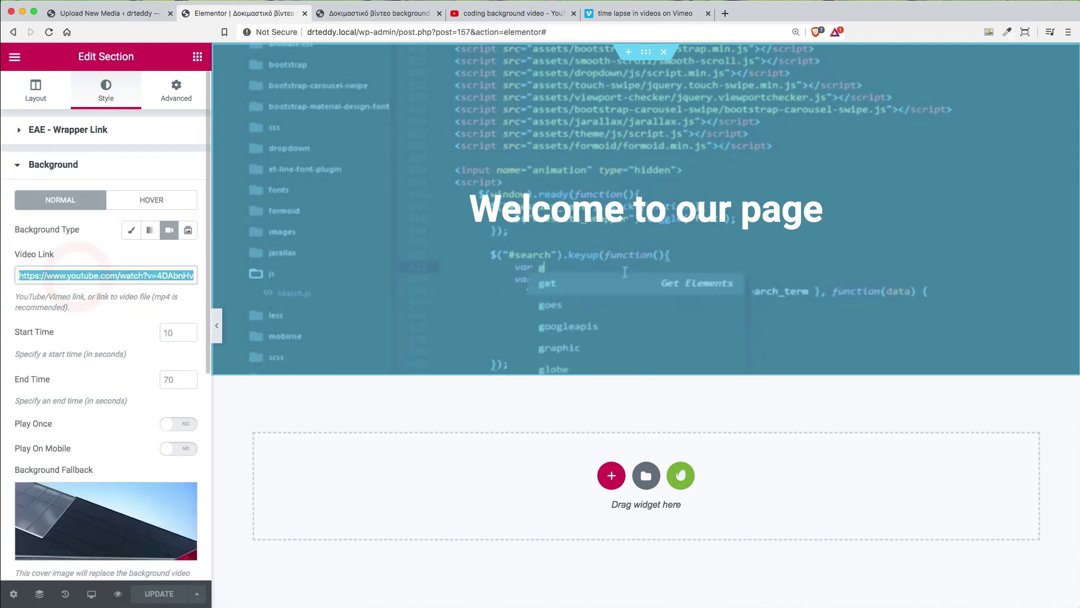
{"action": "right_click", "coordinate": [75, 277]}
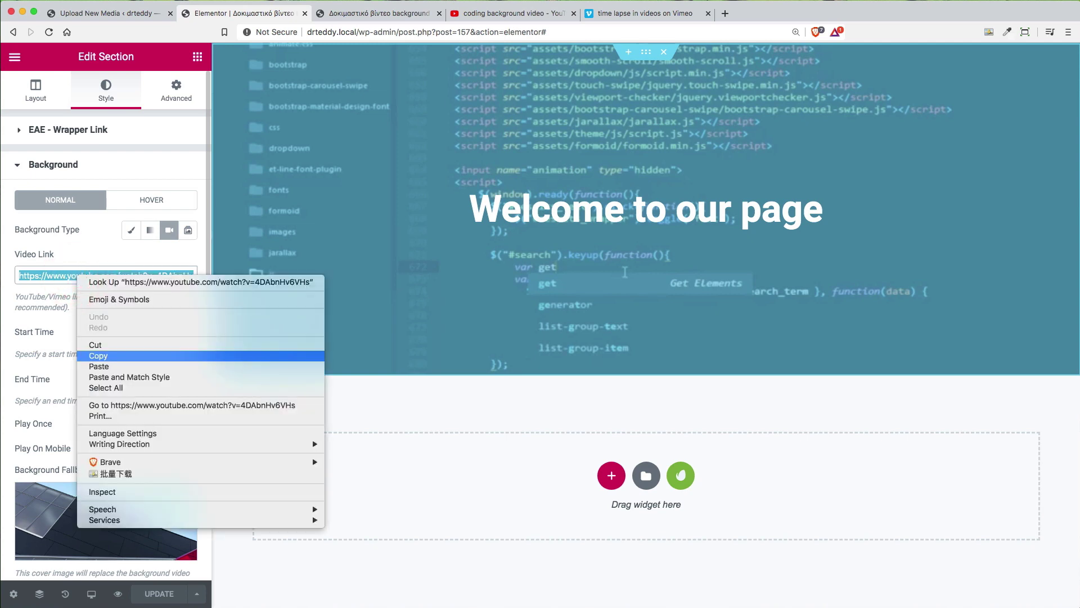
{"action": "left_click", "coordinate": [109, 367]}
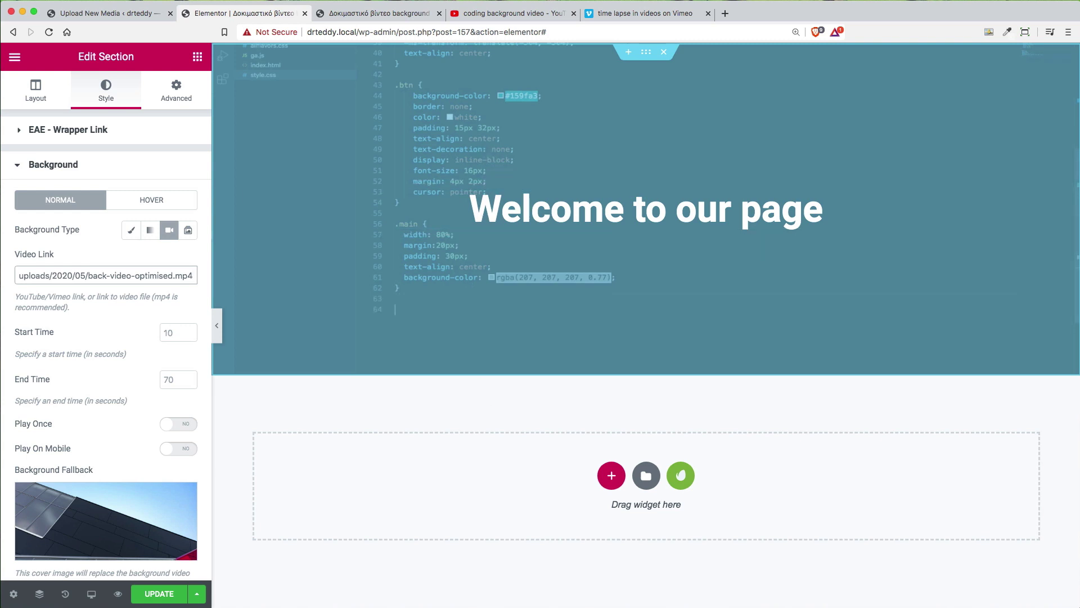
{"action": "left_click", "coordinate": [118, 311]}
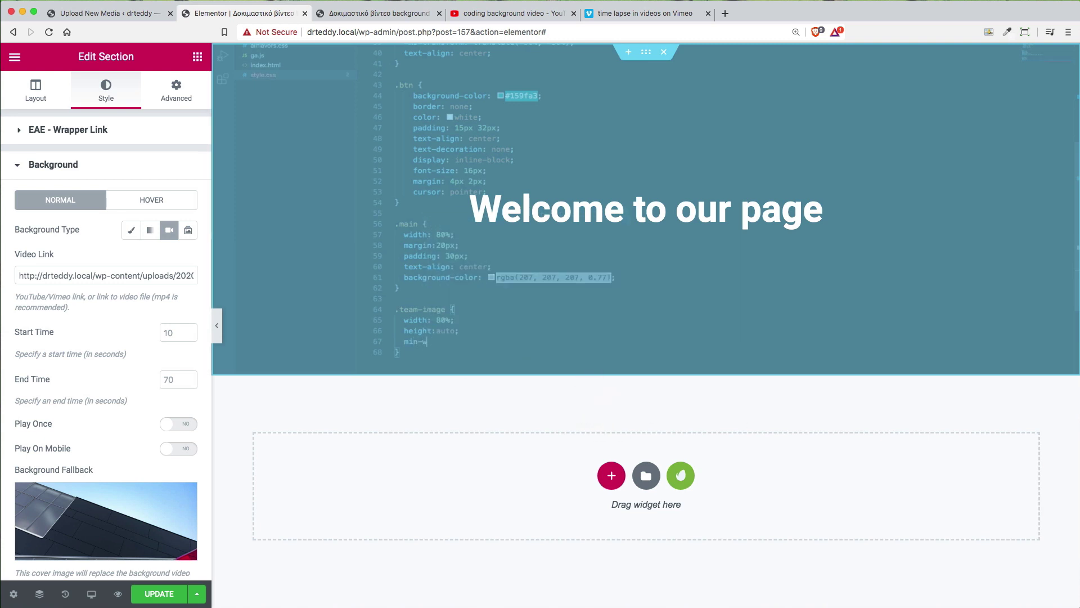
- Switch to HandBrake, minimise its window and update the page in the Elementor editor
{"action": "key", "text": "super+Tab"}
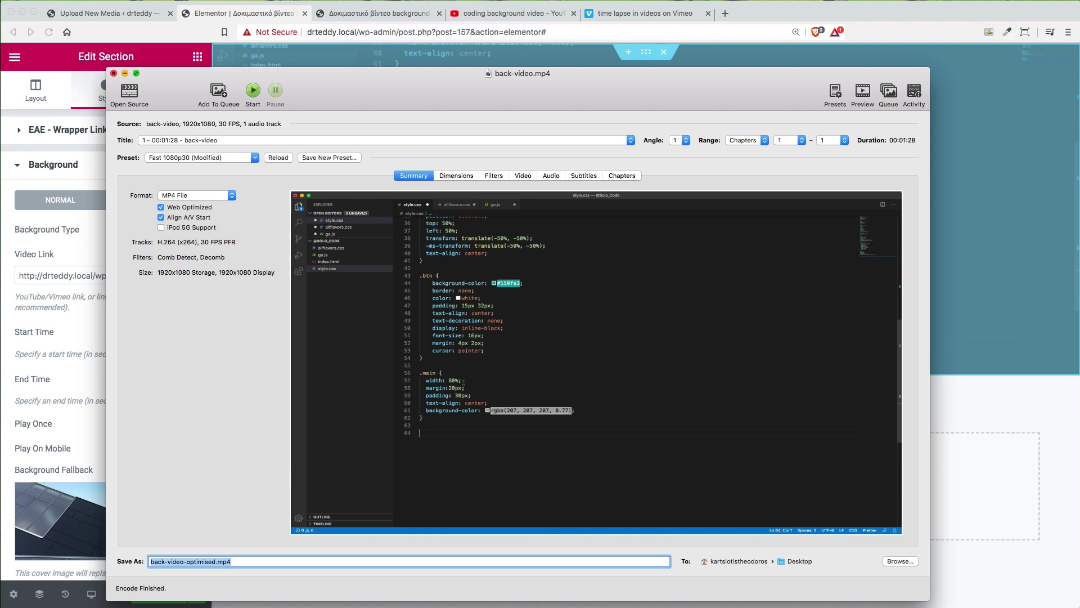
{"action": "left_click", "coordinate": [125, 73]}
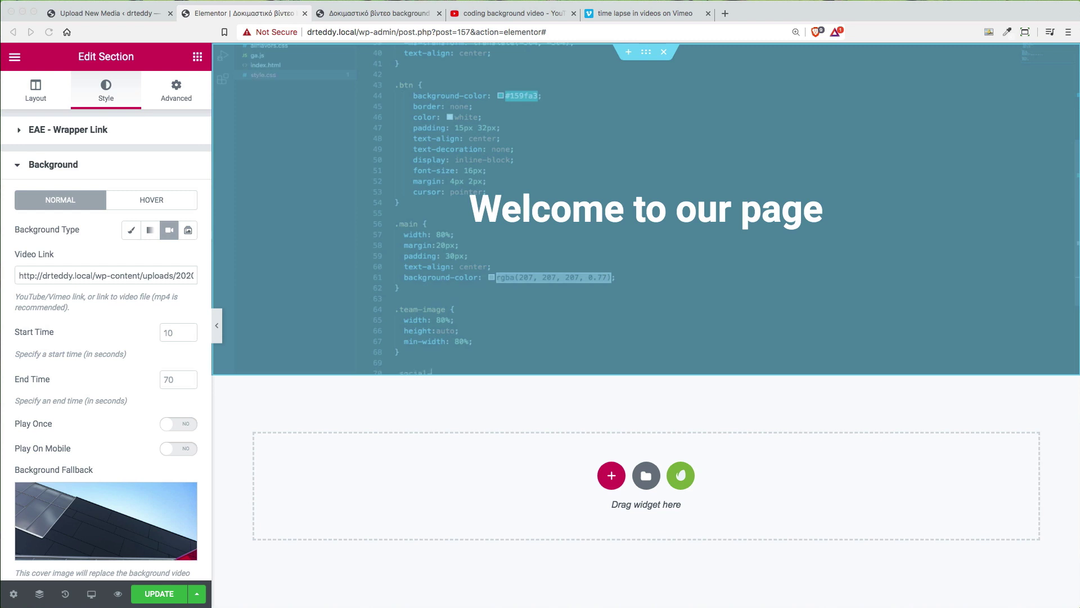
{"action": "left_click", "coordinate": [160, 594]}
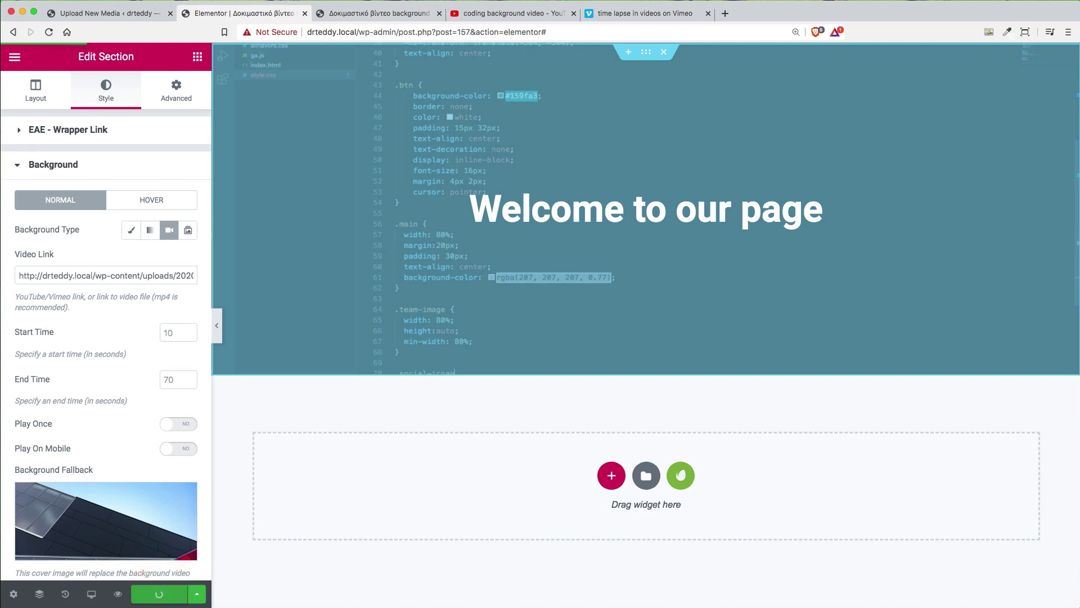